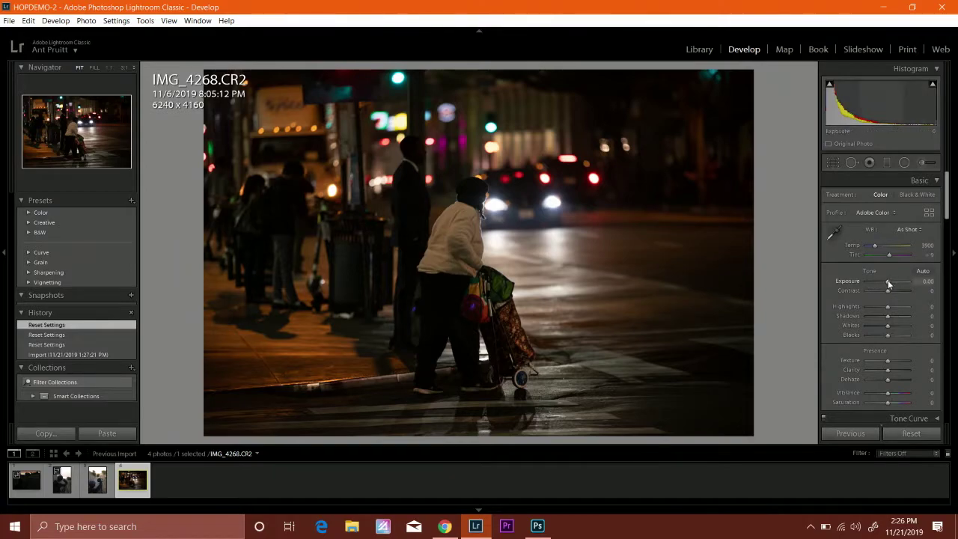
Set the photo's Exposure to +0.83 and inspect the area around the car headlights at 1:1 magnification
{"action": "left_click_drag", "start_coordinate": [887, 280], "coordinate": [891, 280]}
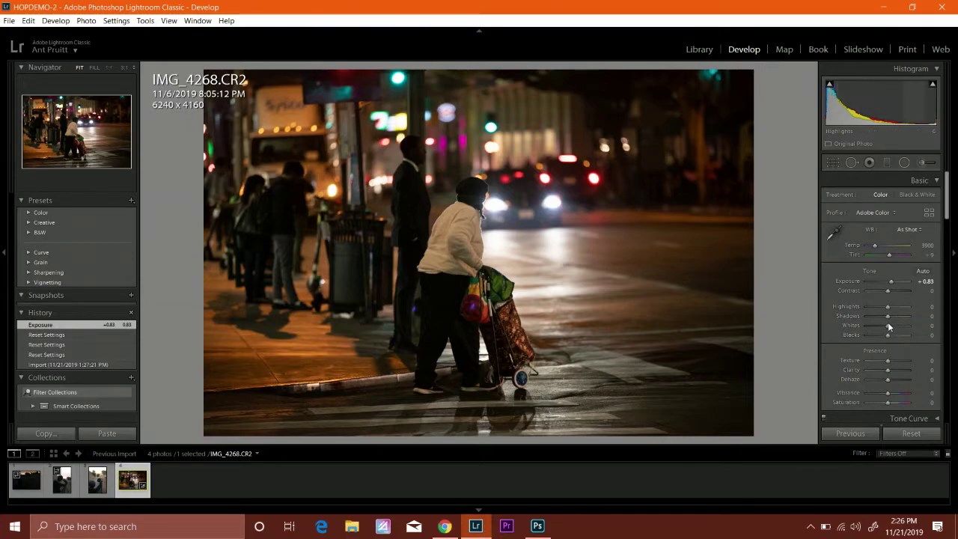
{"action": "left_click", "coordinate": [582, 261]}
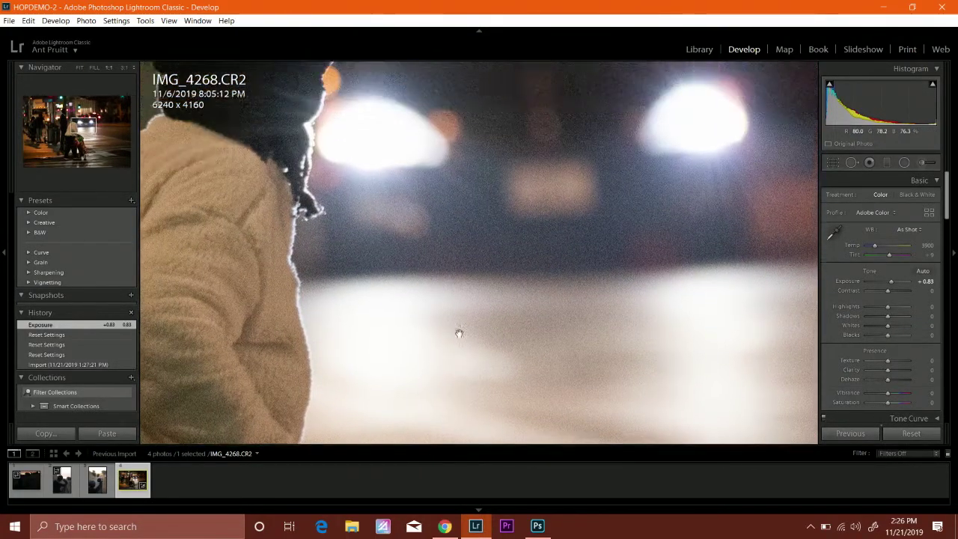
{"action": "left_click_drag", "start_coordinate": [482, 232], "coordinate": [469, 299]}
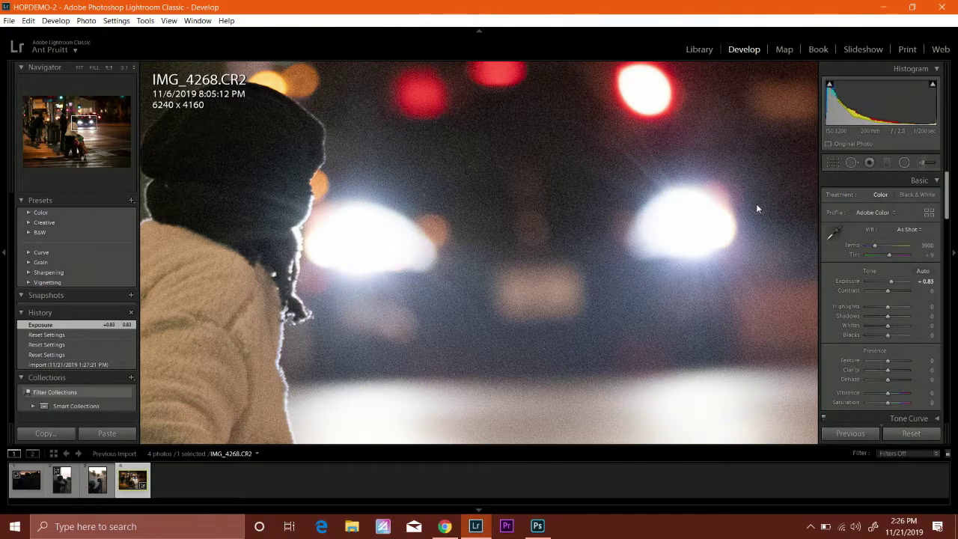
{"action": "left_click", "coordinate": [521, 214]}
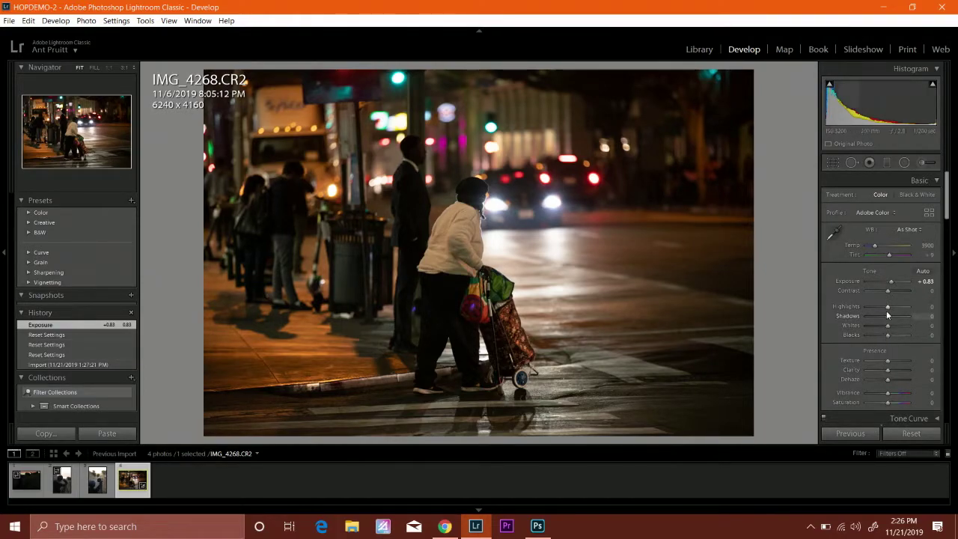
Set the night street photo's Contrast to +24 and its Highlights to +17
{"action": "left_click_drag", "start_coordinate": [888, 293], "coordinate": [893, 294]}
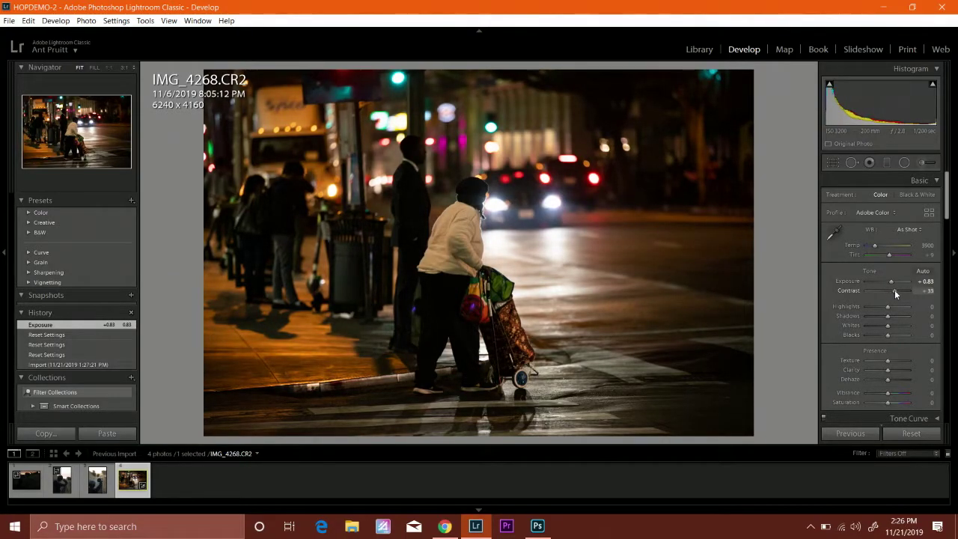
{"action": "left_click_drag", "start_coordinate": [892, 296], "coordinate": [893, 297]}
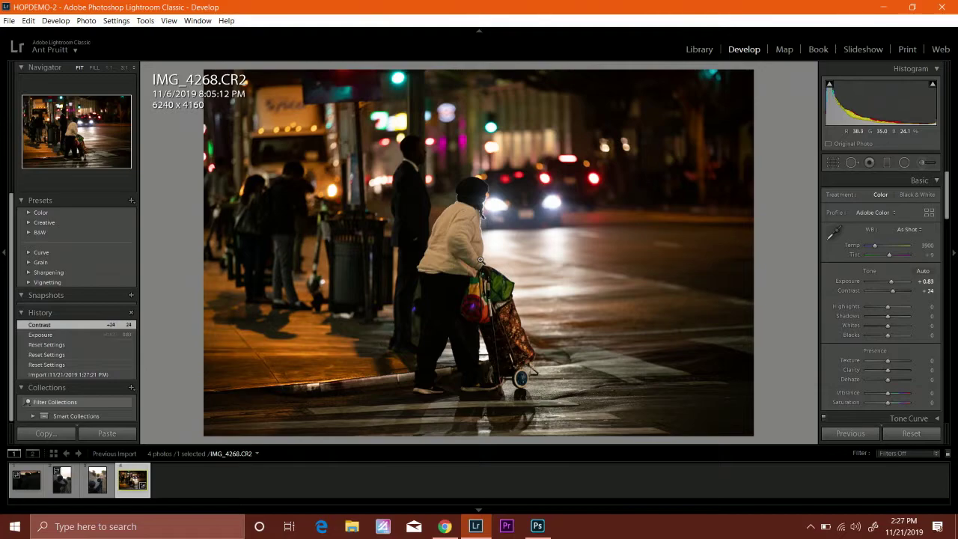
{"action": "left_click_drag", "start_coordinate": [887, 305], "coordinate": [892, 315]}
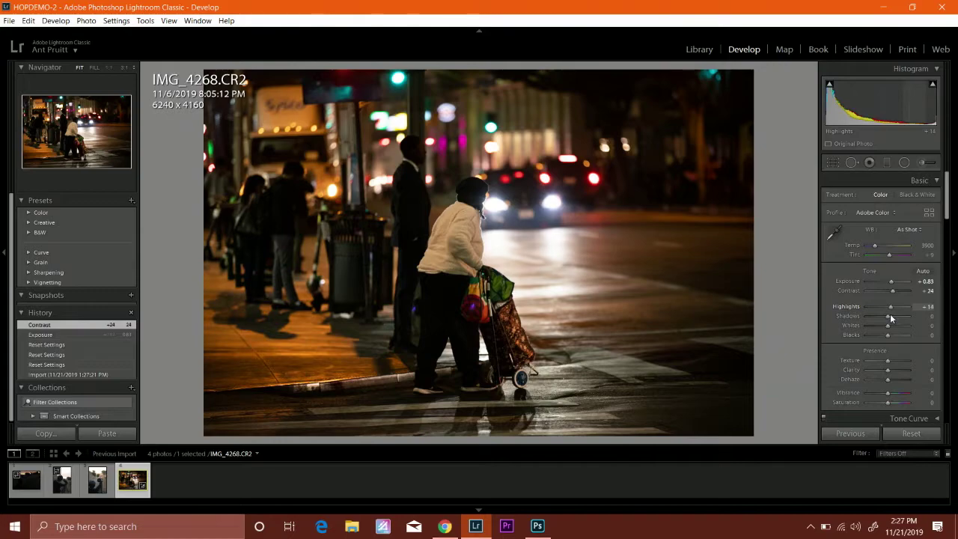
{"action": "left_click_drag", "start_coordinate": [890, 314], "coordinate": [889, 314]}
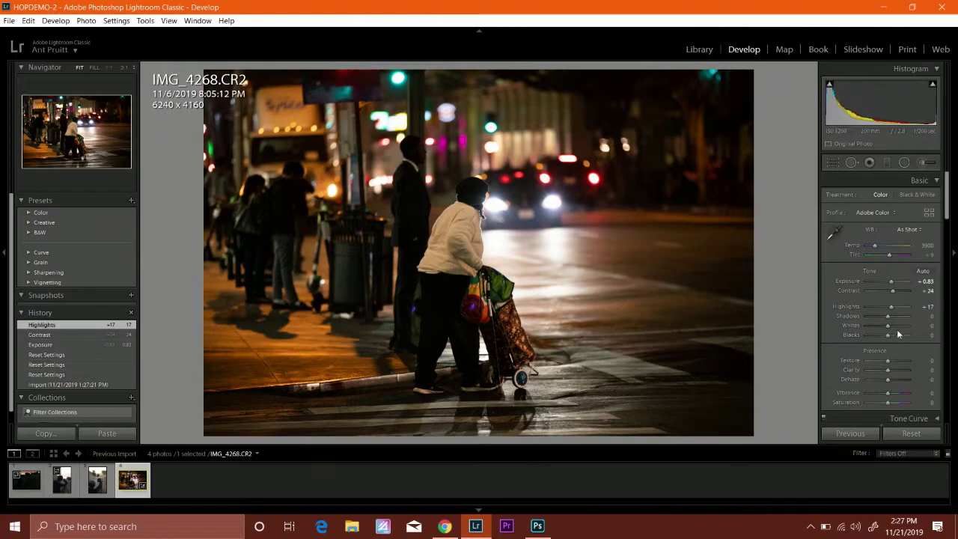
Brighten the dark areas of the street photo by setting Shadows to +17
{"action": "scroll", "coordinate": [891, 298], "scroll_direction": "down", "scroll_amount": 15}
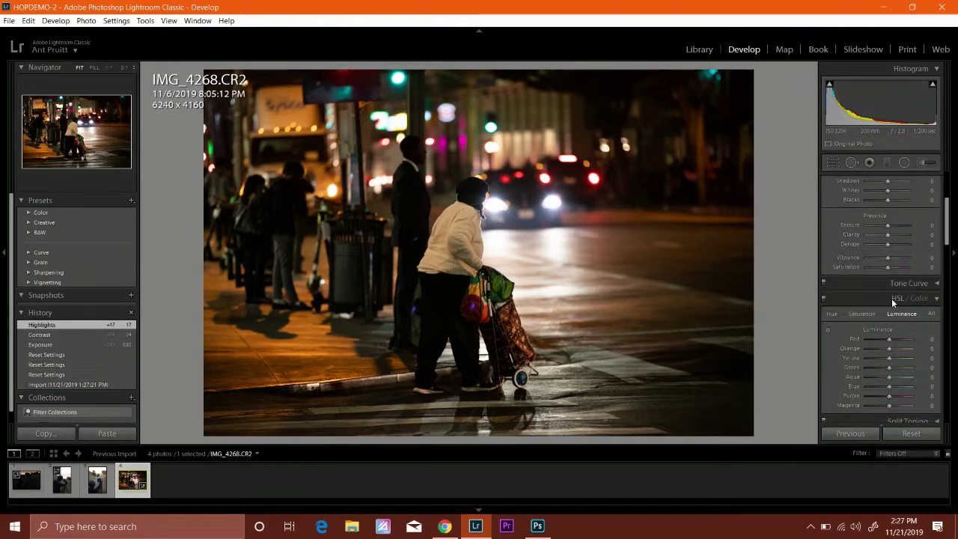
{"action": "scroll", "coordinate": [891, 298], "scroll_direction": "up", "scroll_amount": 12}
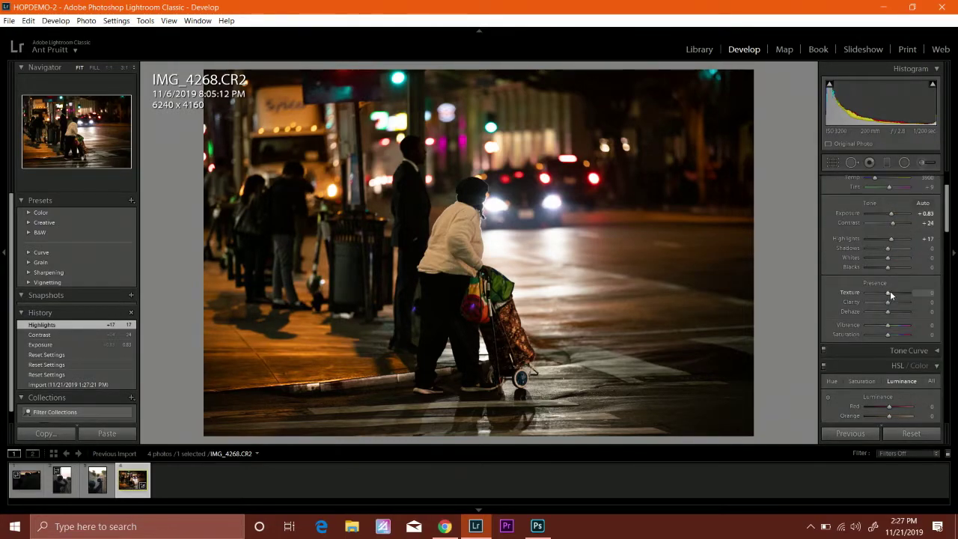
{"action": "scroll", "coordinate": [889, 292], "scroll_direction": "down", "scroll_amount": 5}
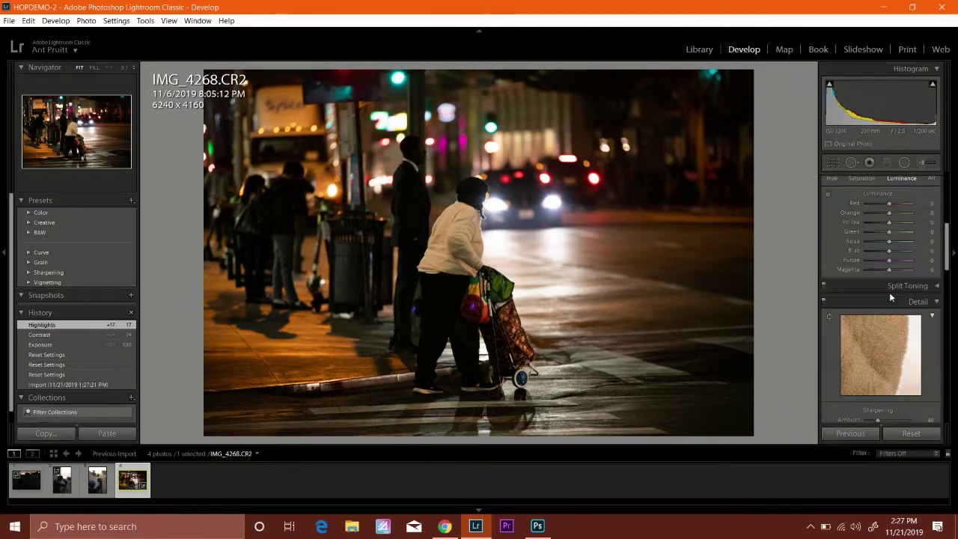
{"action": "scroll", "coordinate": [889, 291], "scroll_direction": "up", "scroll_amount": 6}
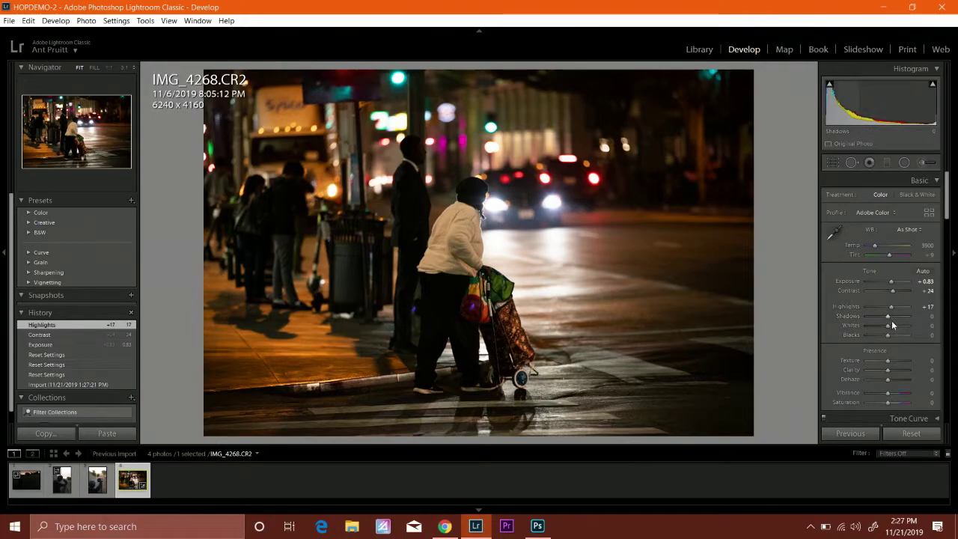
{"action": "left_click_drag", "start_coordinate": [889, 320], "coordinate": [892, 319]}
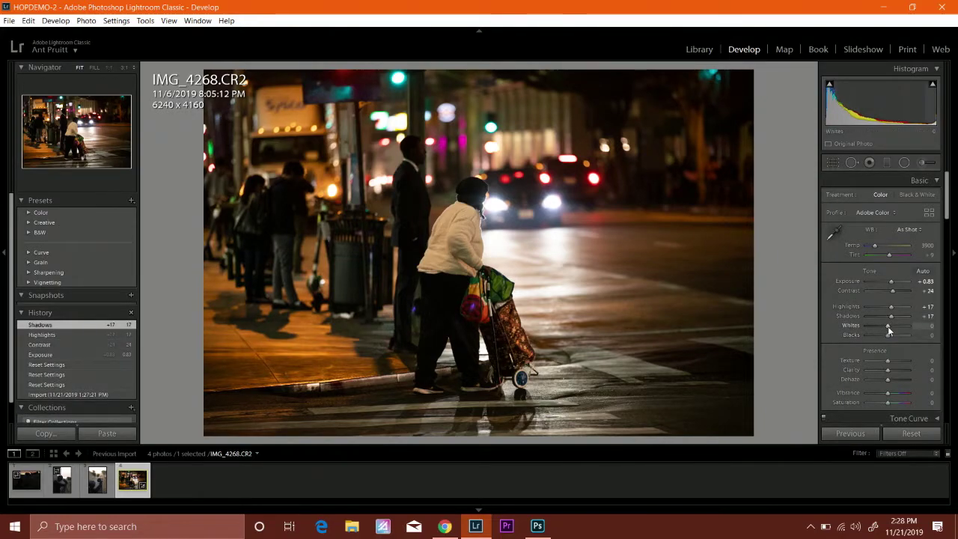
Deepen the photo's Blacks to -26 and compare the edit with the original in a side-by-side before/after view
{"action": "left_click_drag", "start_coordinate": [888, 336], "coordinate": [880, 335]}
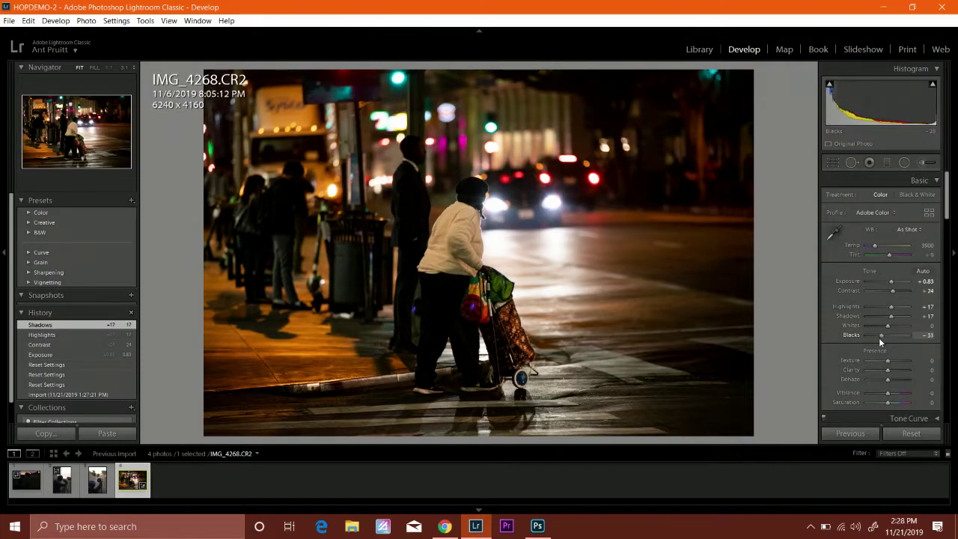
{"action": "left_click_drag", "start_coordinate": [878, 338], "coordinate": [880, 337]}
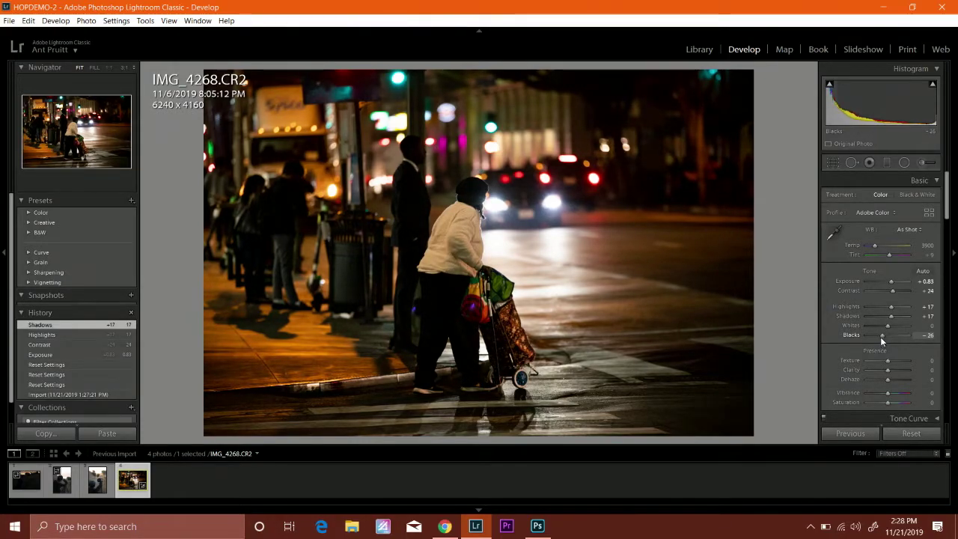
{"action": "scroll", "coordinate": [837, 300], "scroll_direction": "down", "scroll_amount": 3}
{"action": "scroll", "coordinate": [837, 299], "scroll_direction": "up", "scroll_amount": 3}
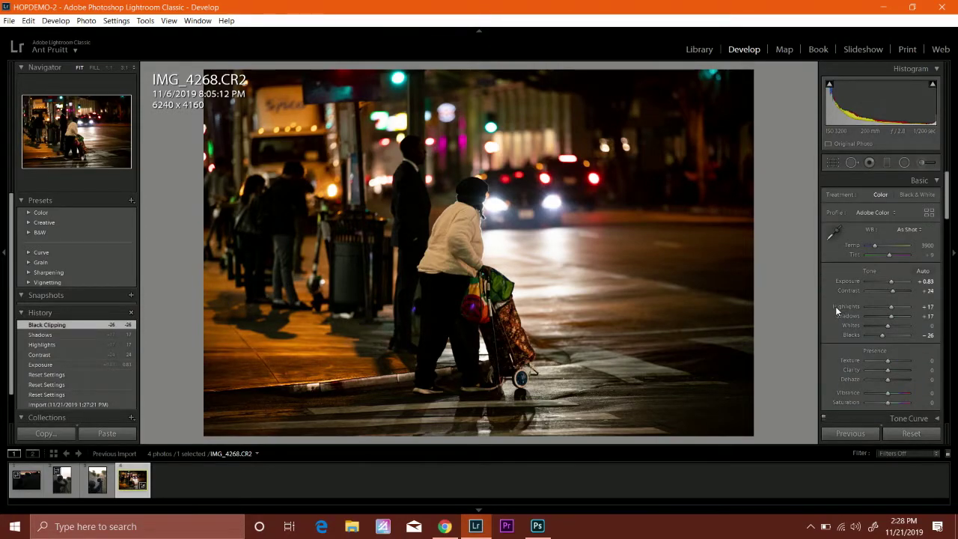
{"action": "key", "text": "y"}
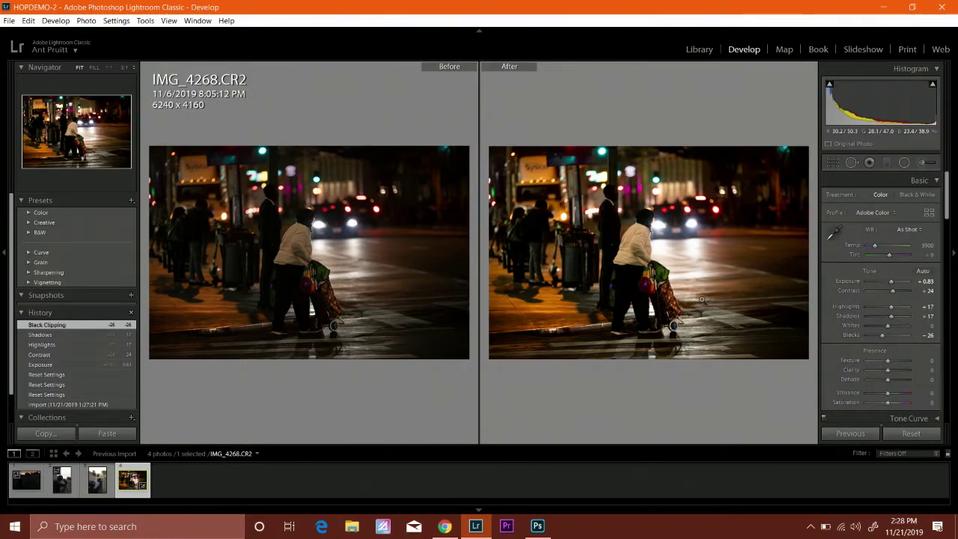
{"action": "key", "text": "y"}
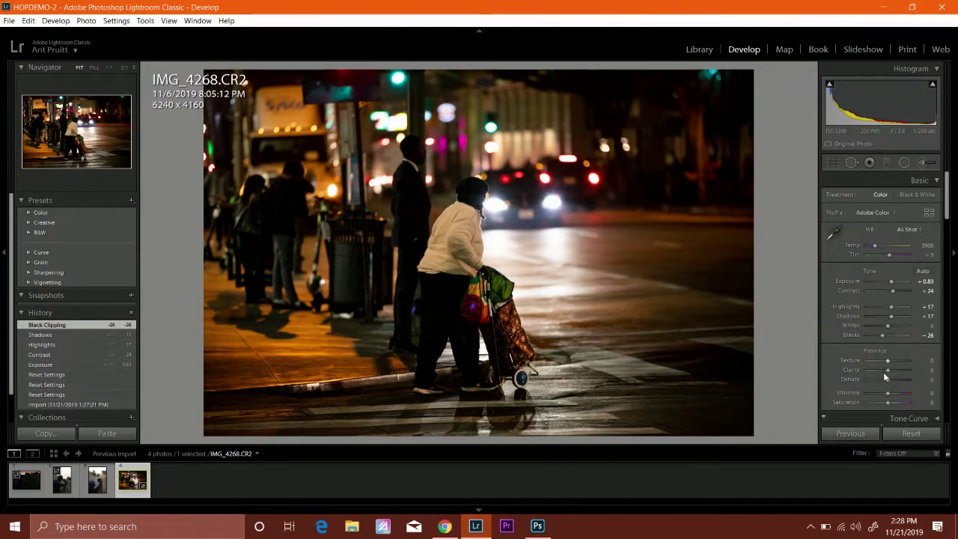
Test stronger midtone contrast up to Clarity +100 and settle the photo's Clarity at +38
{"action": "scroll", "coordinate": [880, 366], "scroll_direction": "down", "scroll_amount": 3}
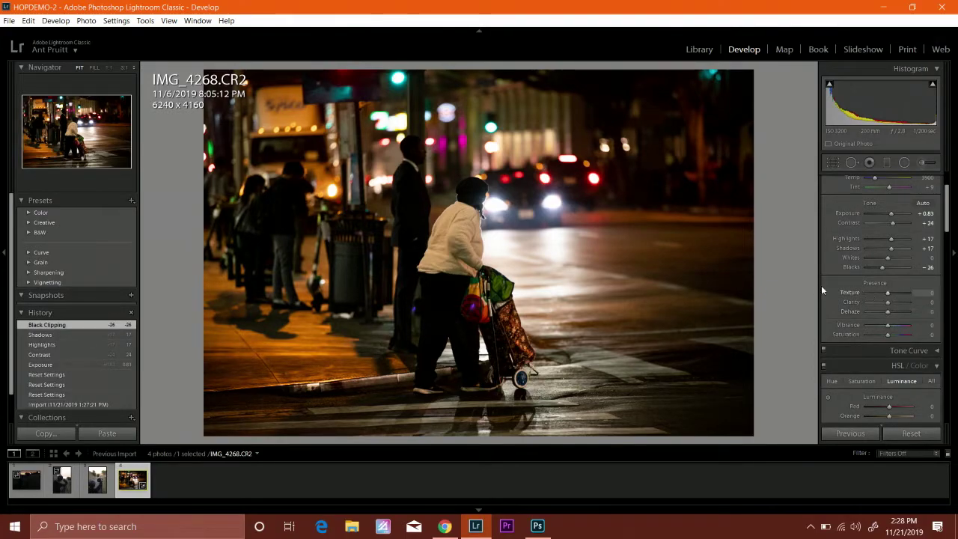
{"action": "left_click_drag", "start_coordinate": [886, 303], "coordinate": [889, 302]}
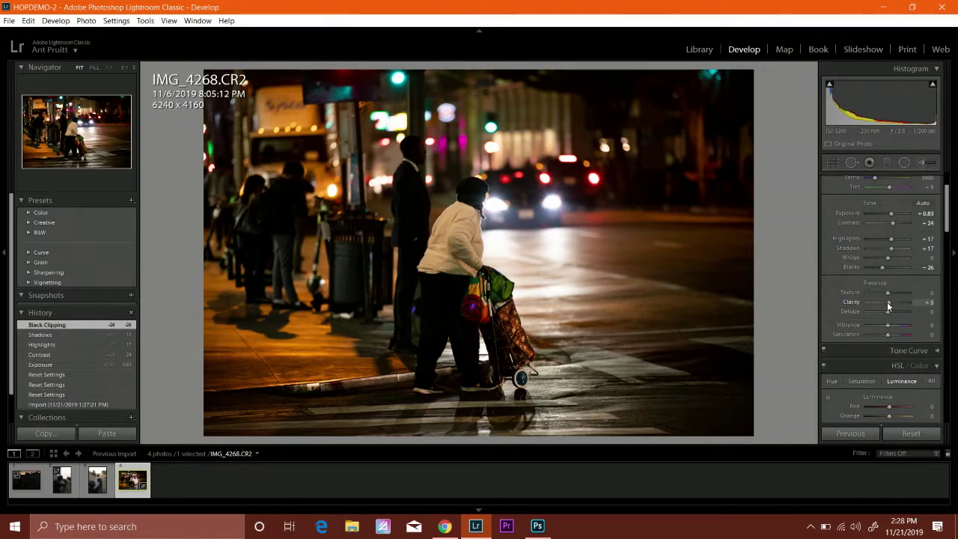
{"action": "left_click_drag", "start_coordinate": [889, 302], "coordinate": [892, 302]}
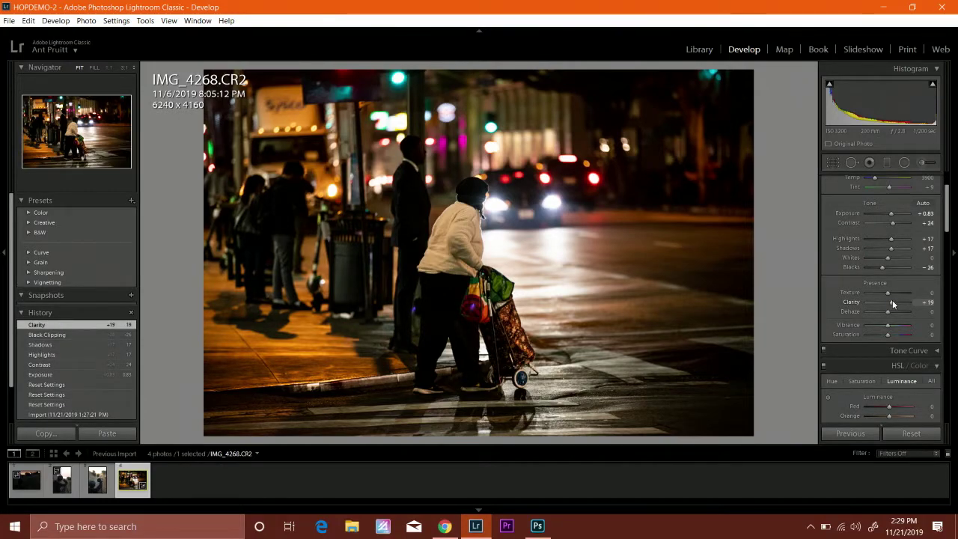
{"action": "left_click_drag", "start_coordinate": [892, 302], "coordinate": [910, 302]}
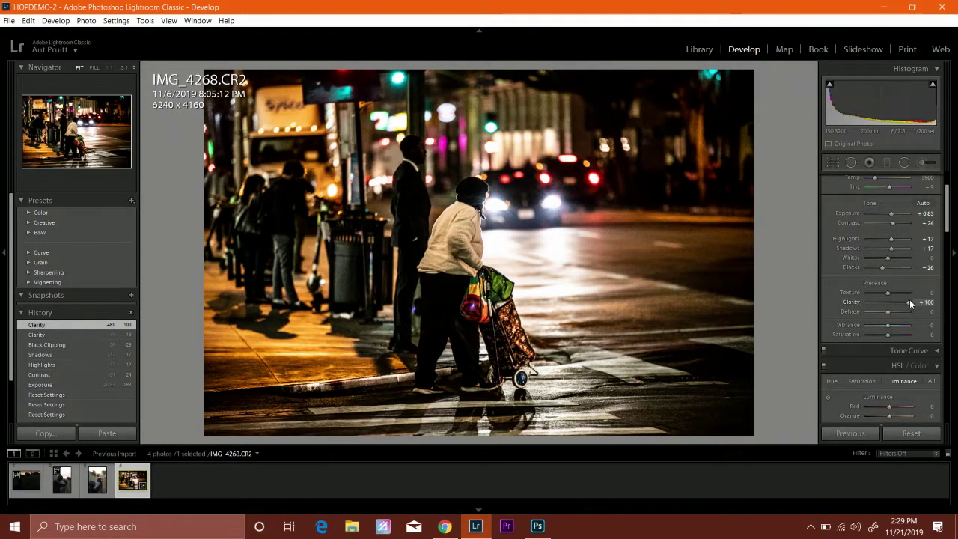
{"action": "left_click_drag", "start_coordinate": [908, 302], "coordinate": [888, 314]}
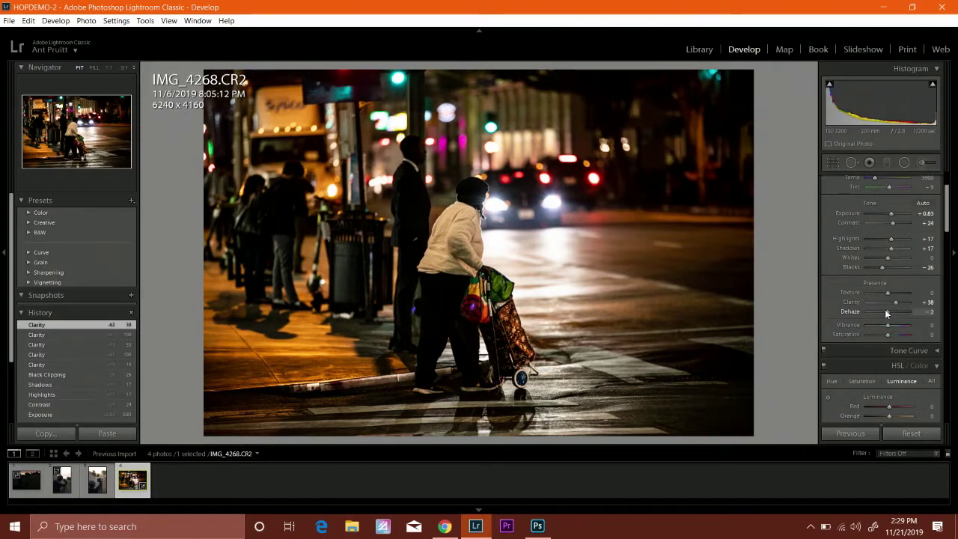
Set the photo's Dehaze to +5 and its Saturation to +5
{"action": "left_click_drag", "start_coordinate": [885, 310], "coordinate": [871, 313]}
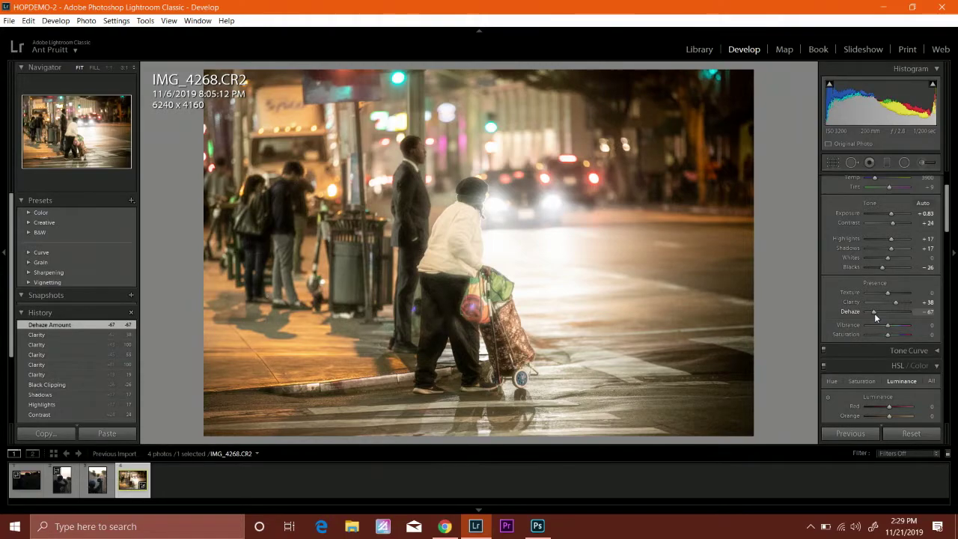
{"action": "double_click", "coordinate": [874, 313]}
{"action": "left_click", "coordinate": [888, 313]}
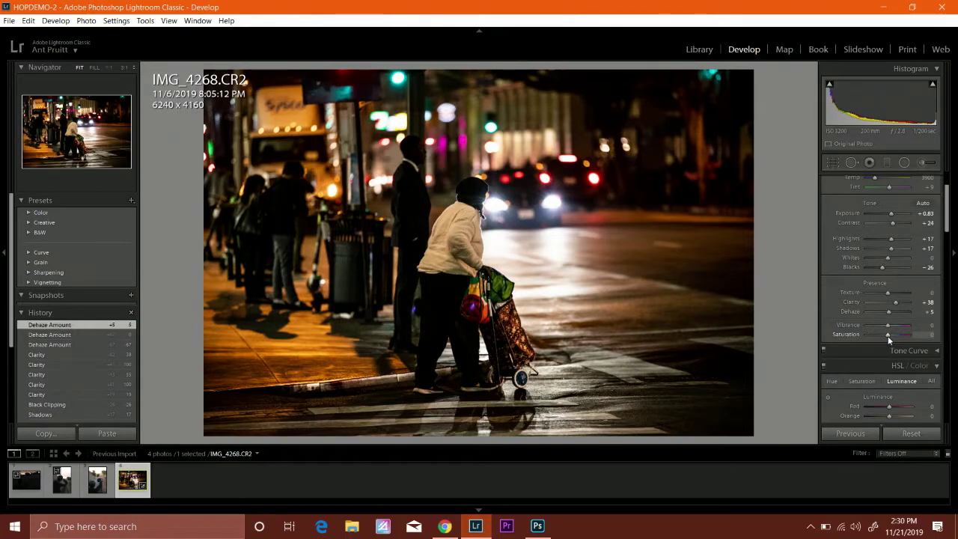
{"action": "key", "text": "Up"}
{"action": "key", "text": "Down"}
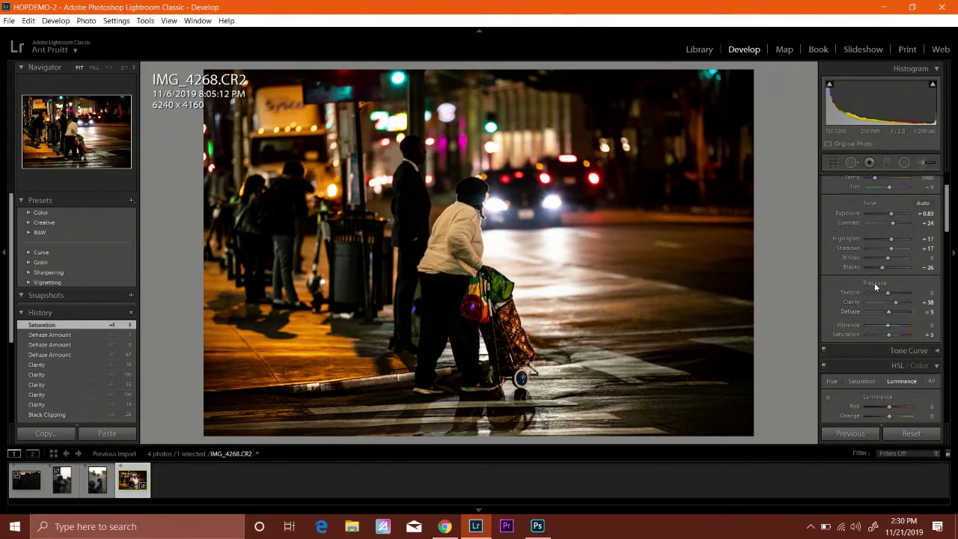
Cool the photo's white balance by setting the colour temperature to 3167
{"action": "scroll", "coordinate": [874, 285], "scroll_direction": "up", "scroll_amount": 2}
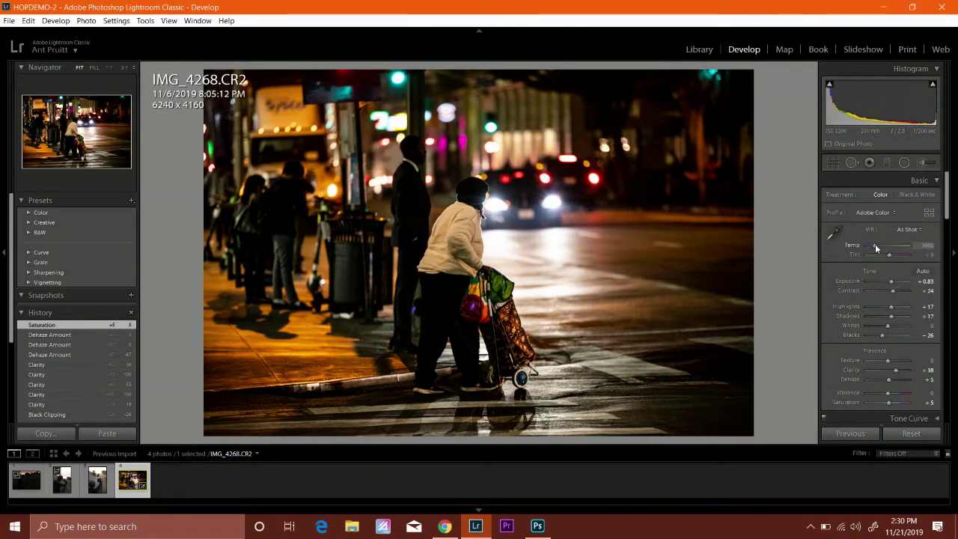
{"action": "left_click_drag", "start_coordinate": [877, 248], "coordinate": [876, 252]}
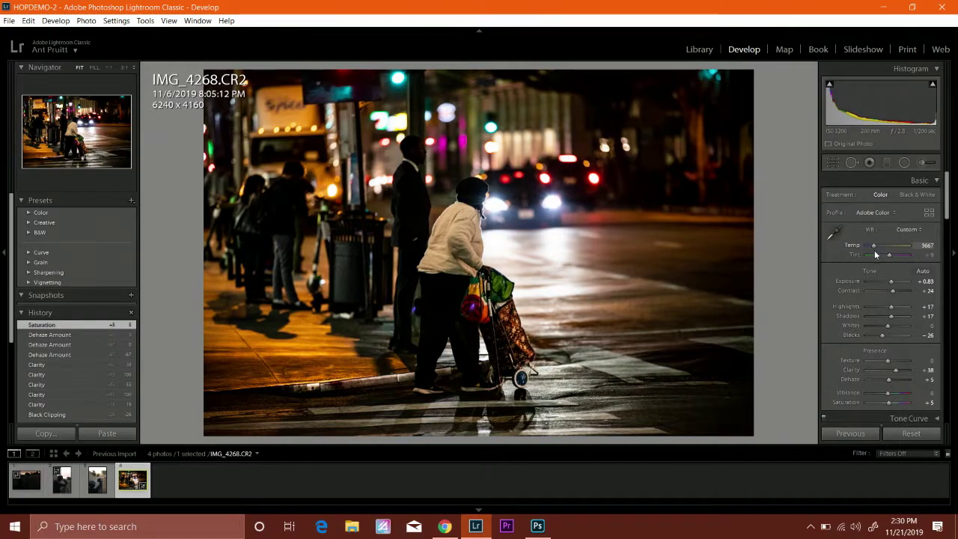
{"action": "scroll", "coordinate": [874, 253], "scroll_direction": "down", "scroll_amount": 2}
{"action": "scroll", "coordinate": [874, 253], "scroll_direction": "up", "scroll_amount": 2}
{"action": "left_click_drag", "start_coordinate": [874, 250], "coordinate": [873, 249]}
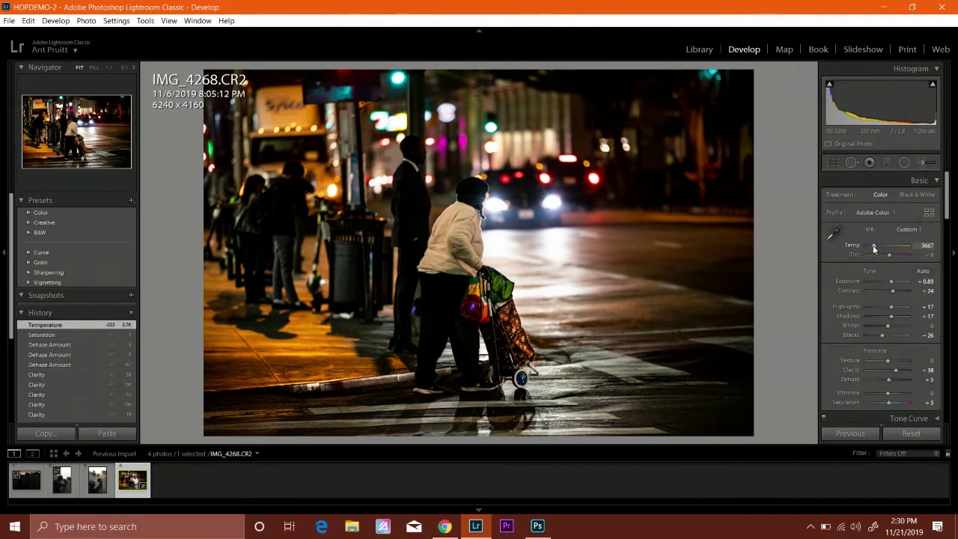
{"action": "key", "text": "Down"}
{"action": "key", "text": "Down"}
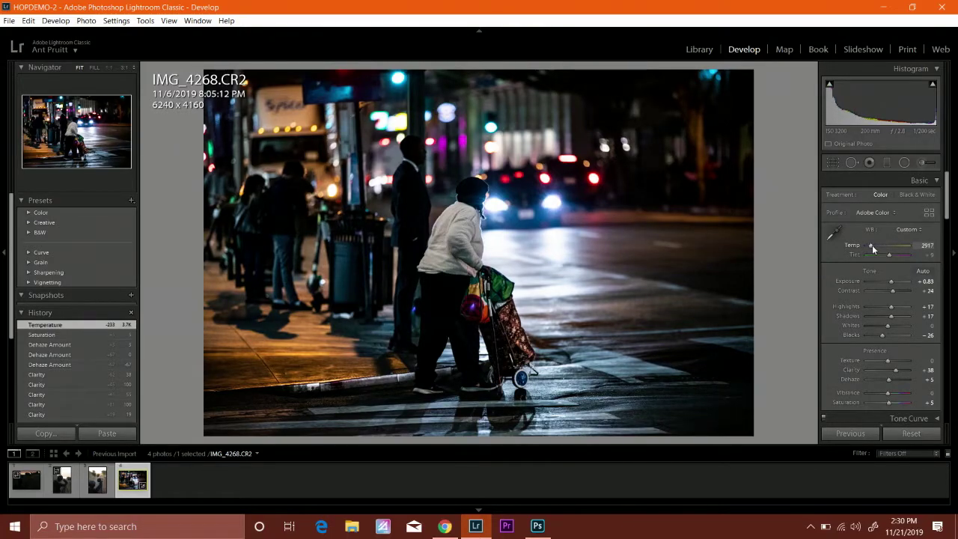
{"action": "key", "text": "Up"}
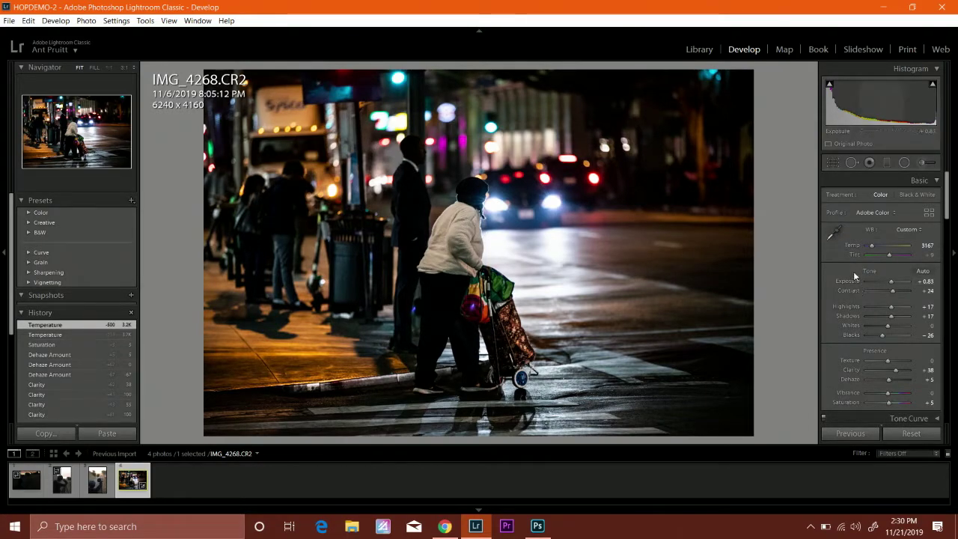
{"action": "scroll", "coordinate": [851, 270], "scroll_direction": "down", "scroll_amount": 2}
{"action": "scroll", "coordinate": [835, 240], "scroll_direction": "down", "scroll_amount": 2}
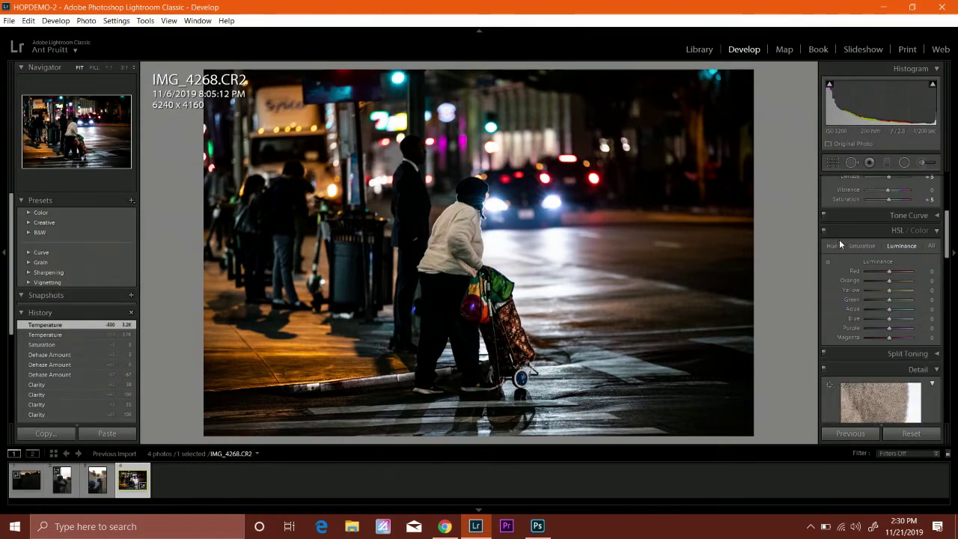
{"action": "scroll", "coordinate": [839, 236], "scroll_direction": "down", "scroll_amount": 6}
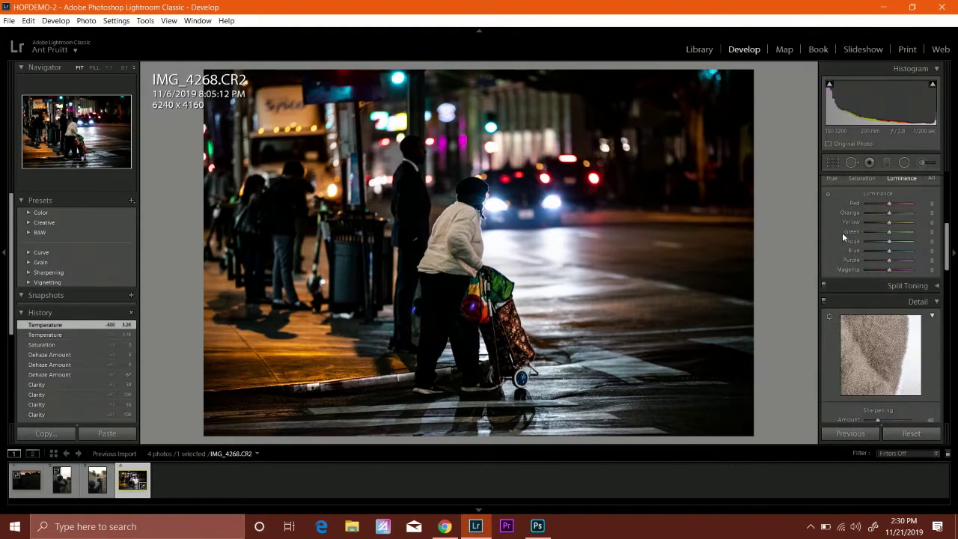
{"action": "scroll", "coordinate": [842, 235], "scroll_direction": "up", "scroll_amount": 8}
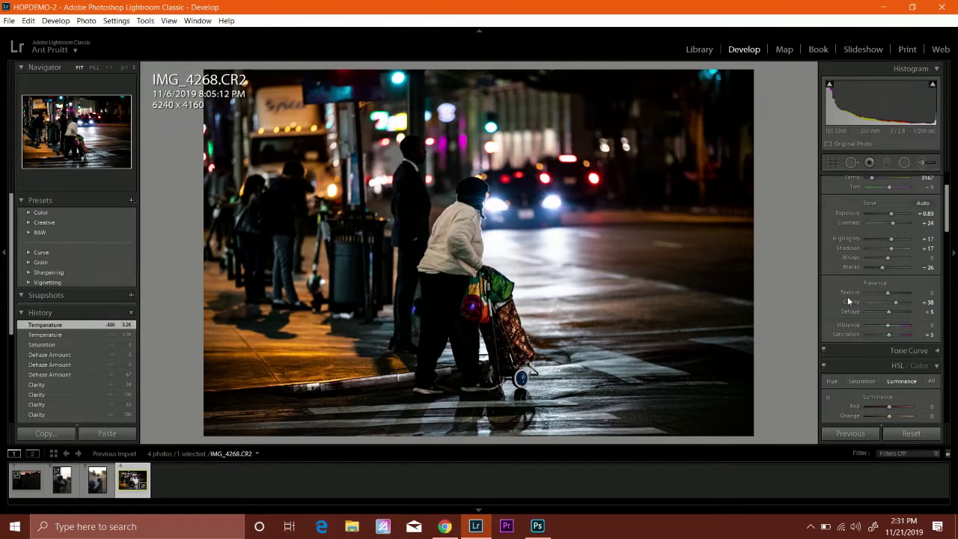
{"action": "scroll", "coordinate": [847, 296], "scroll_direction": "down", "scroll_amount": 2}
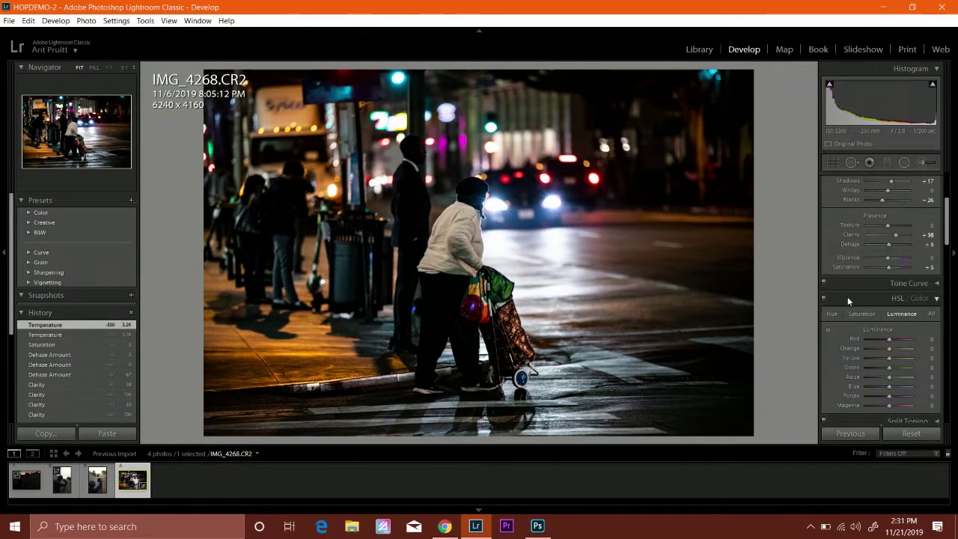
Examine the Tone Curve's tonal regions alongside the basic tone settings, without altering the curve
{"action": "left_click", "coordinate": [929, 285]}
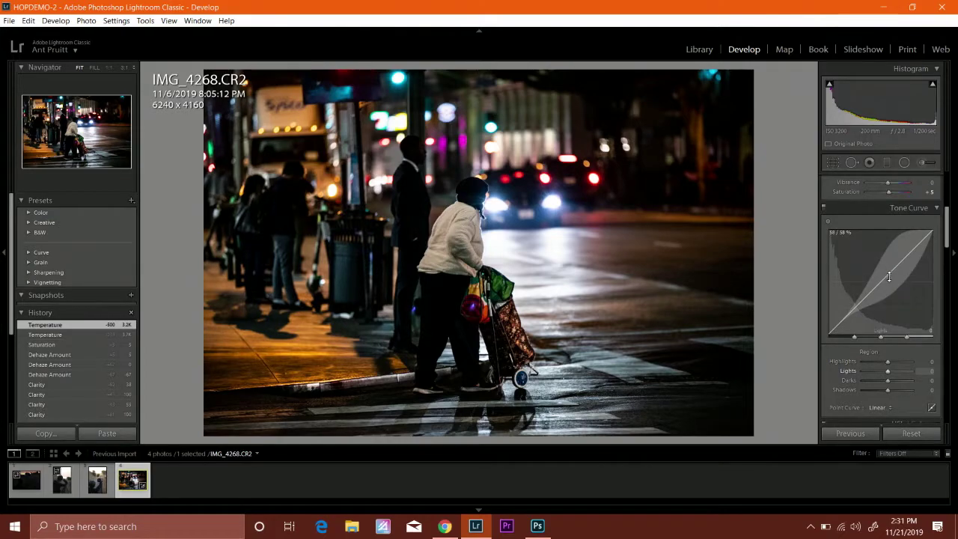
{"action": "scroll", "coordinate": [887, 266], "scroll_direction": "up", "scroll_amount": 2}
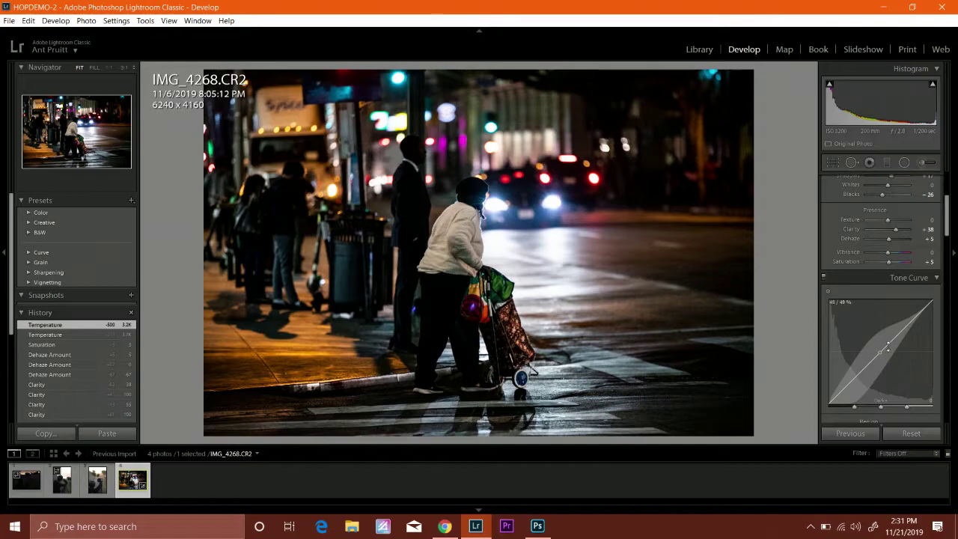
{"action": "left_click_drag", "start_coordinate": [877, 366], "coordinate": [886, 347]}
{"action": "scroll", "coordinate": [882, 265], "scroll_direction": "up", "scroll_amount": 4}
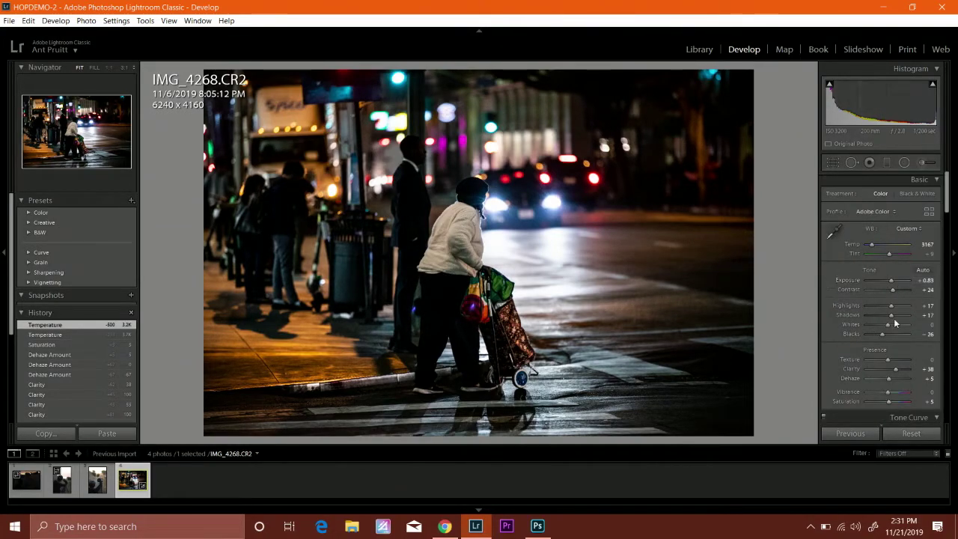
{"action": "scroll", "coordinate": [884, 337], "scroll_direction": "down", "scroll_amount": 3}
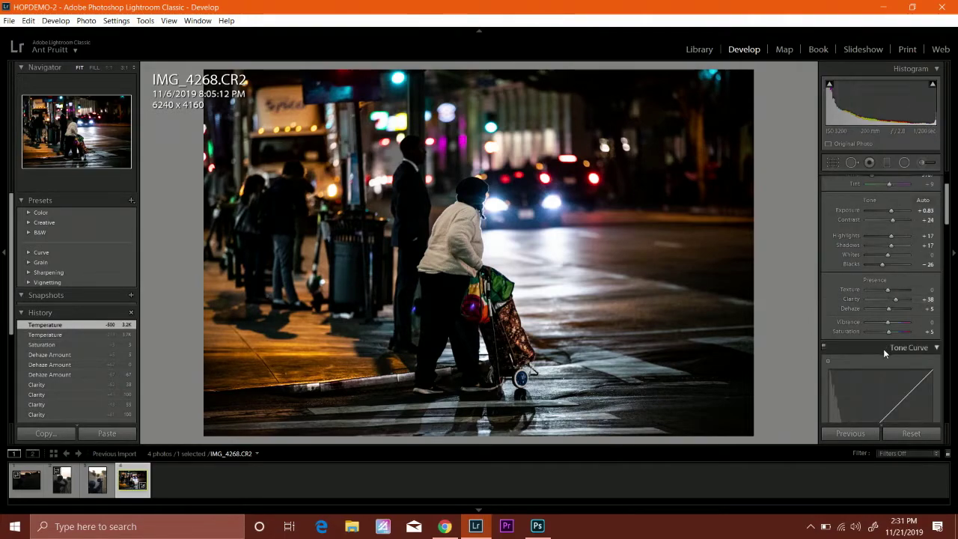
{"action": "left_click", "coordinate": [937, 277]}
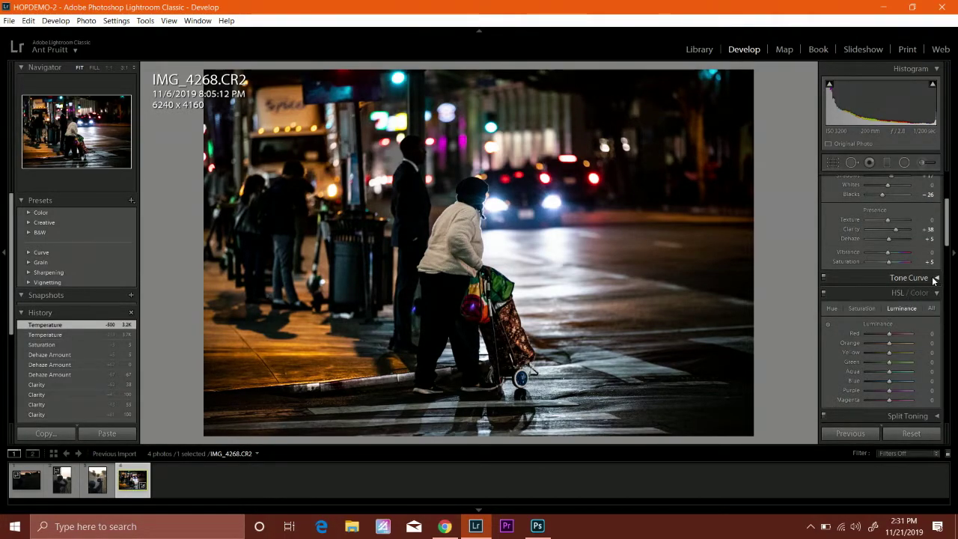
{"action": "left_click", "coordinate": [936, 278]}
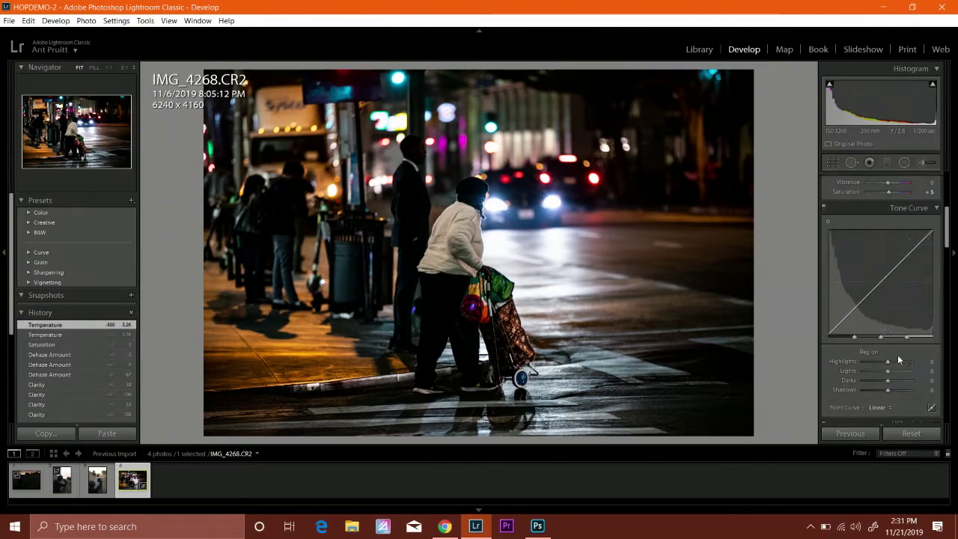
Turn the photo's Tone Curve adjustment off and back on to compare, and collapse its settings
{"action": "left_click", "coordinate": [823, 208]}
{"action": "left_click", "coordinate": [818, 206]}
{"action": "left_click", "coordinate": [824, 207]}
{"action": "scroll", "coordinate": [909, 329], "scroll_direction": "down", "scroll_amount": 1}
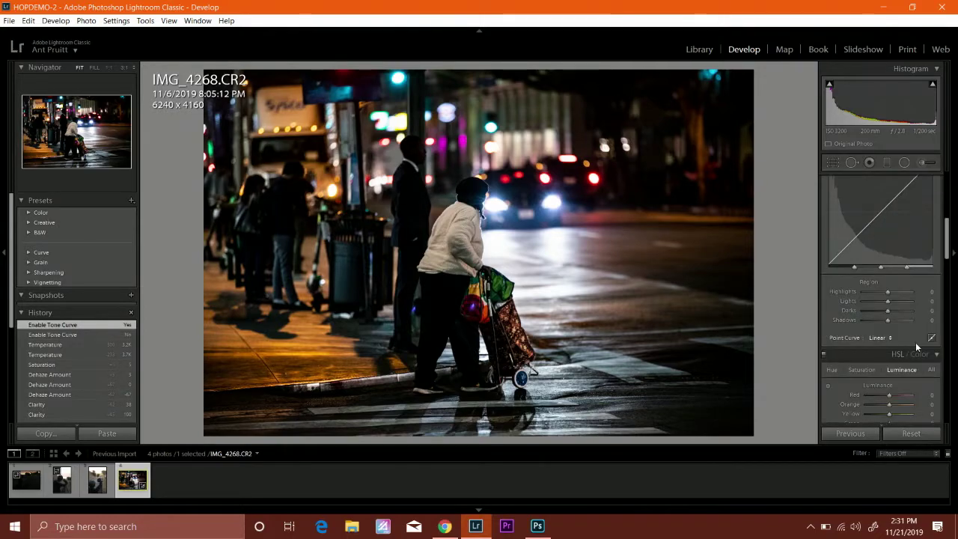
{"action": "scroll", "coordinate": [913, 308], "scroll_direction": "up", "scroll_amount": 1}
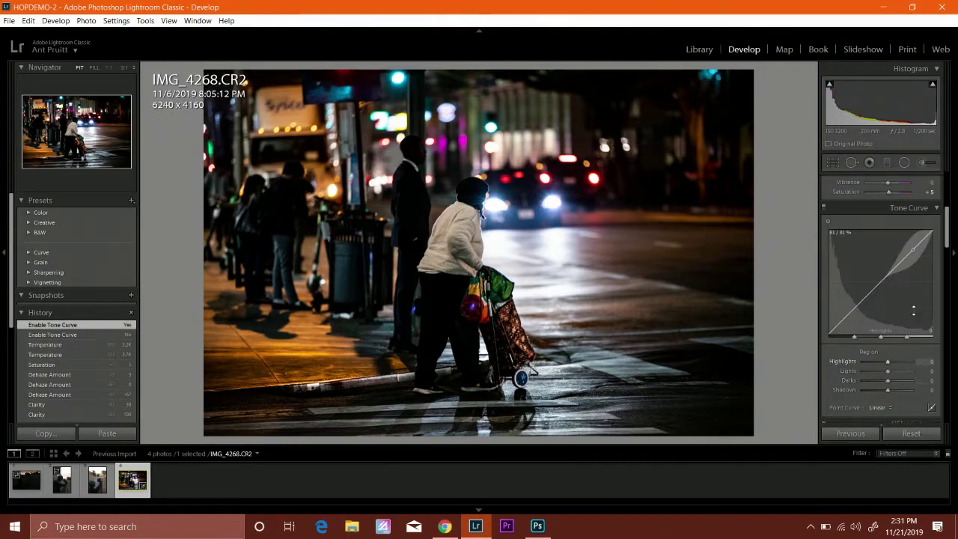
{"action": "left_click", "coordinate": [935, 209]}
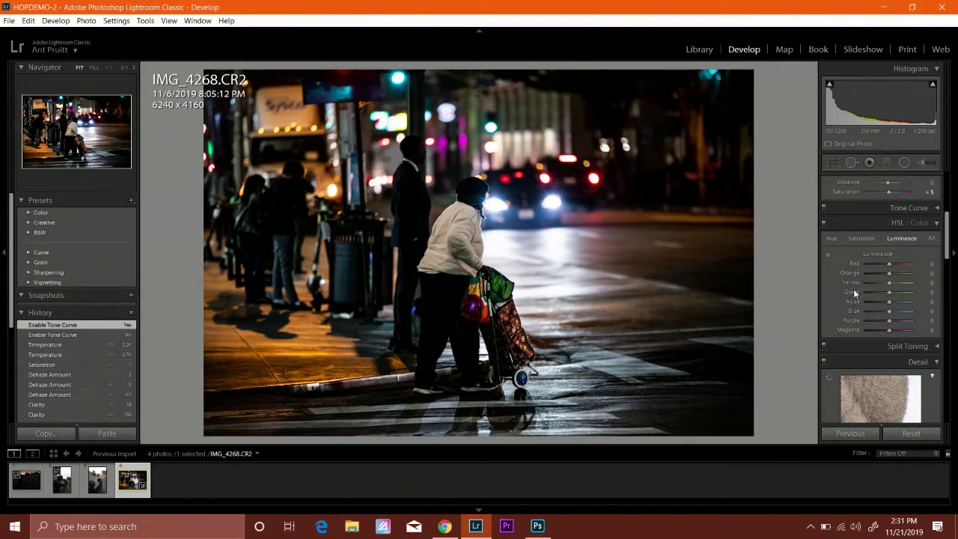
Boost only the orange tones of the photo by setting the HSL Orange Saturation to +29
{"action": "left_click", "coordinate": [859, 239]}
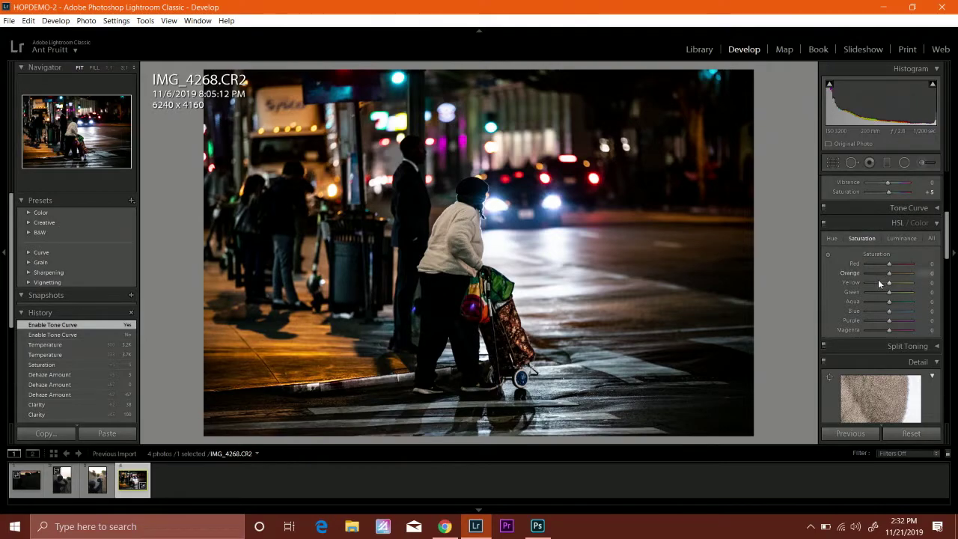
{"action": "left_click_drag", "start_coordinate": [890, 277], "coordinate": [896, 276]}
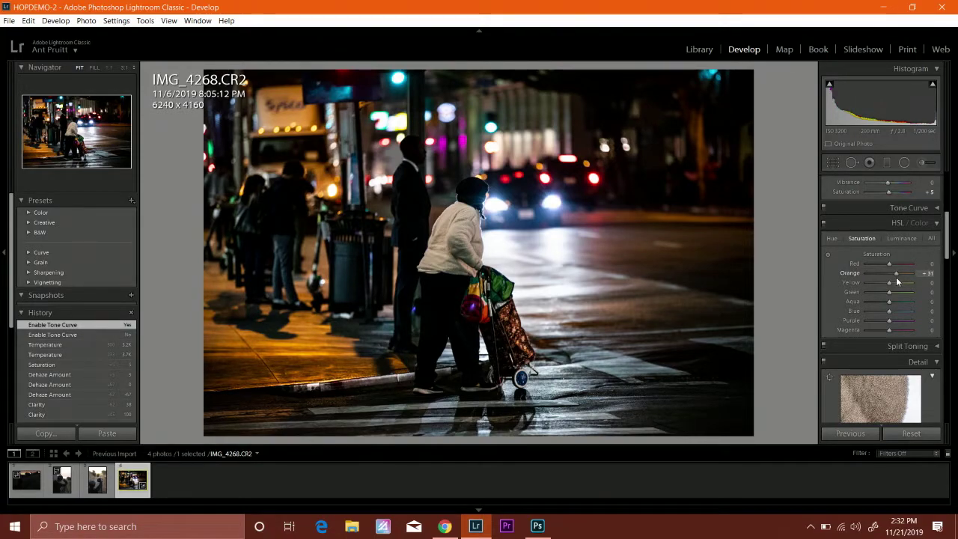
{"action": "left_click_drag", "start_coordinate": [895, 277], "coordinate": [895, 277]}
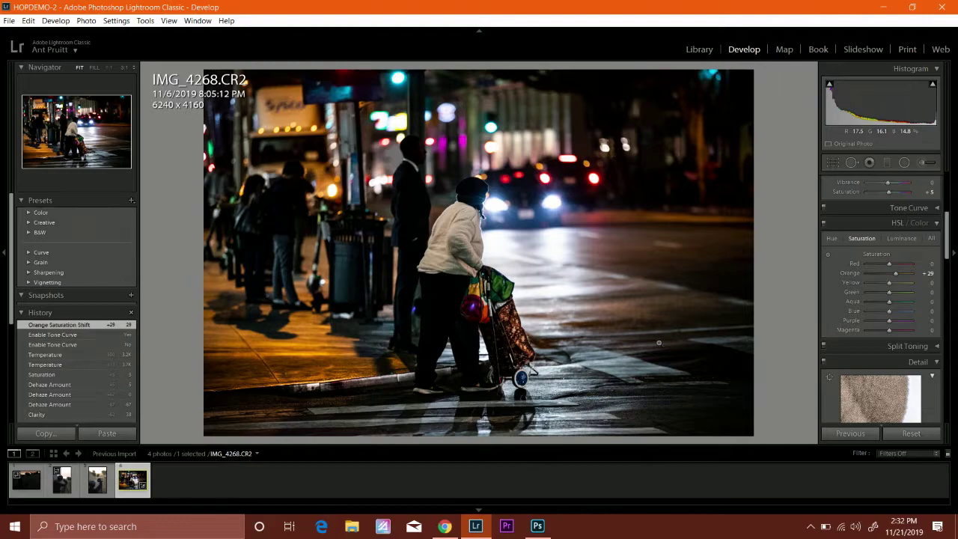
Brighten the warm tones by setting the HSL Luminance to +44 for Orange and +16 for Yellow
{"action": "left_click", "coordinate": [901, 237]}
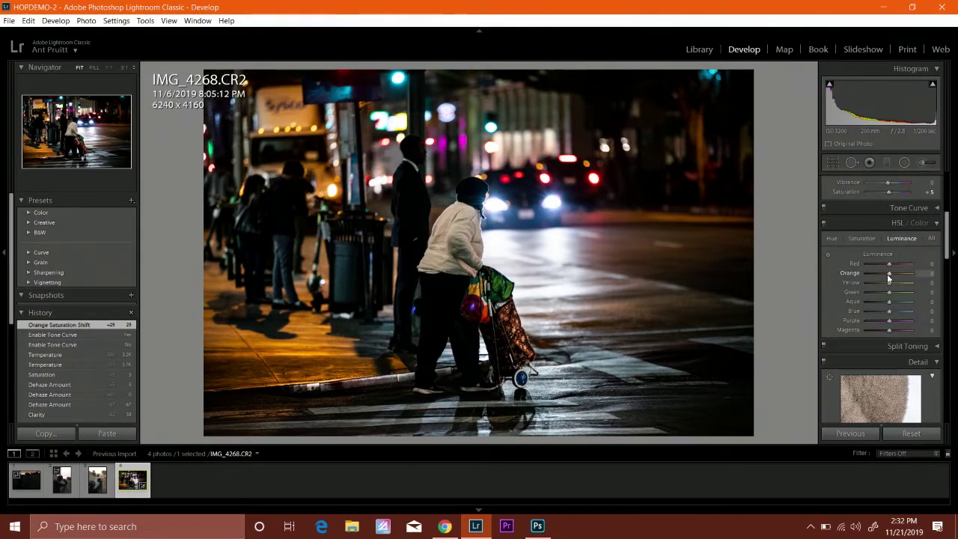
{"action": "left_click_drag", "start_coordinate": [890, 276], "coordinate": [899, 272]}
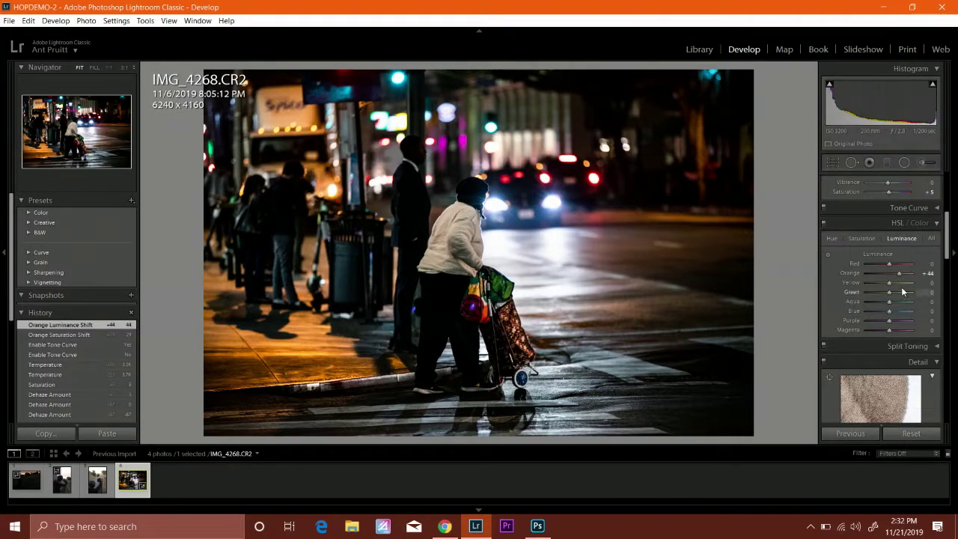
{"action": "left_click_drag", "start_coordinate": [889, 282], "coordinate": [893, 281]}
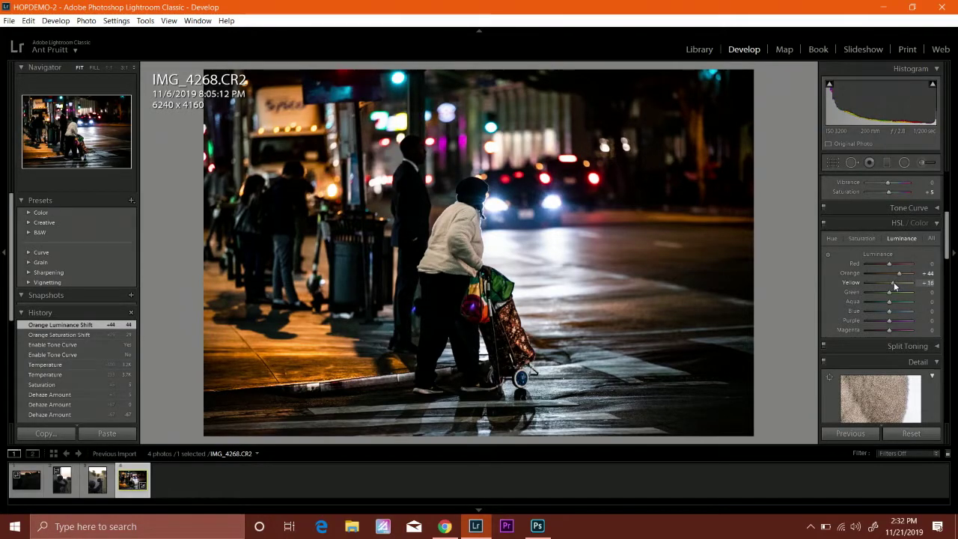
Inspect the road and the car lights at 1:1 magnification and return to the full photo
{"action": "left_click", "coordinate": [601, 239]}
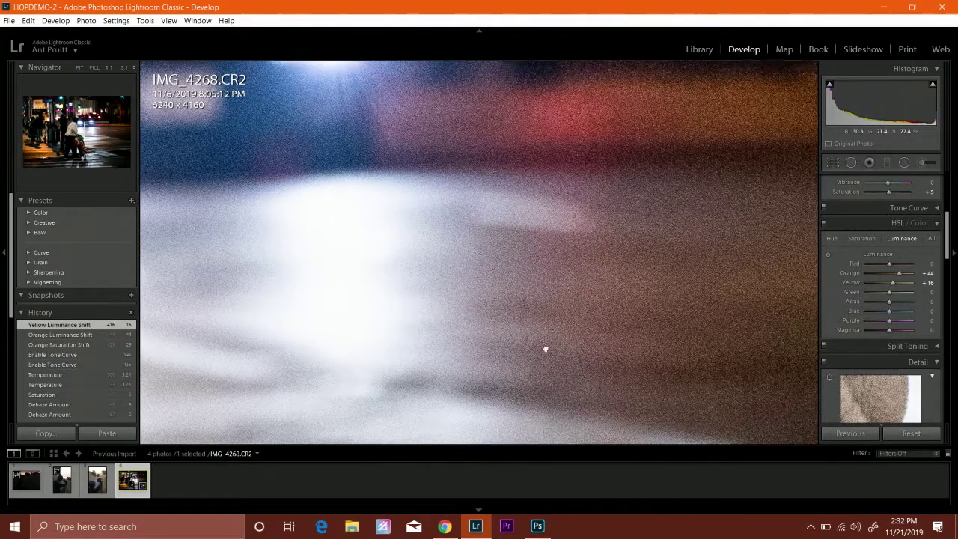
{"action": "scroll", "coordinate": [544, 349], "scroll_direction": "up", "scroll_amount": 5}
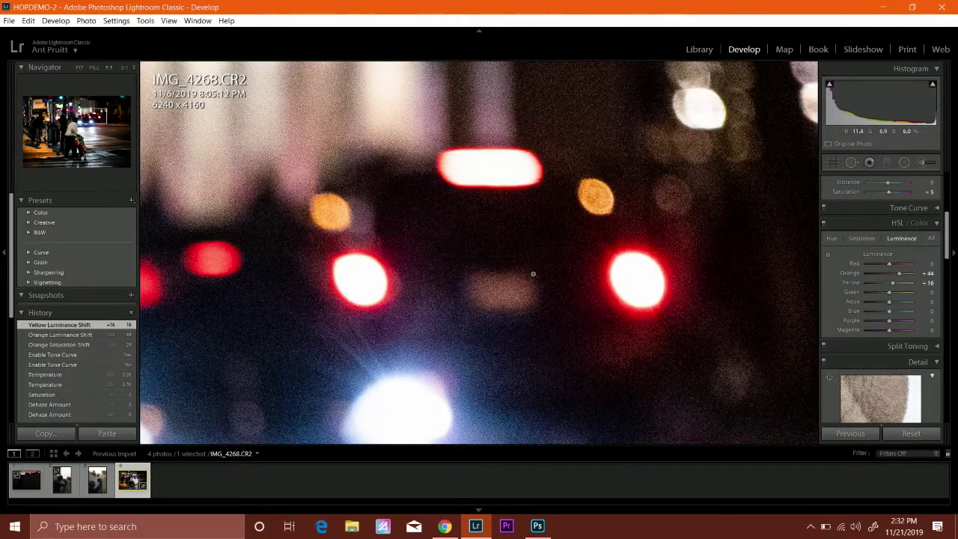
{"action": "left_click", "coordinate": [533, 274]}
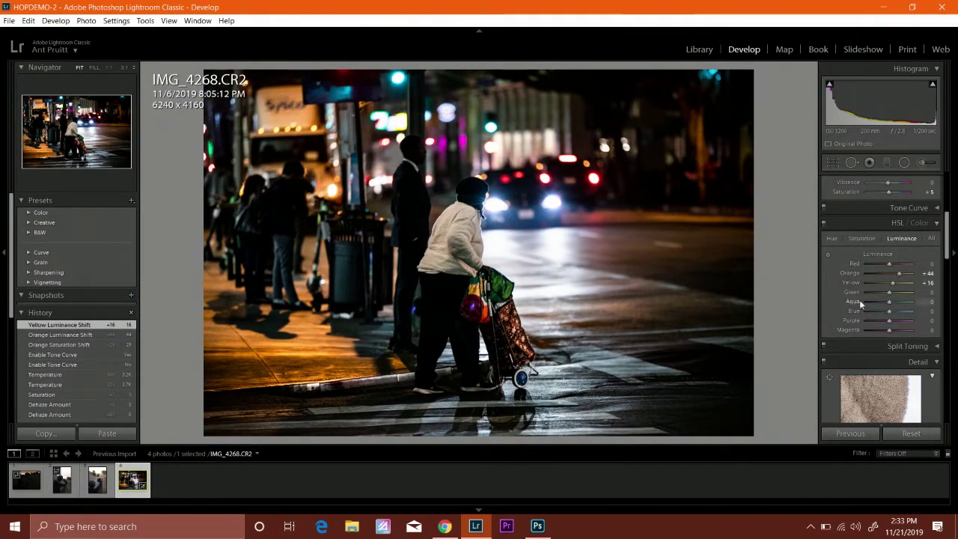
Try split toning with the highlights at Hue 30 and Saturation 71 and the shadows at Hue 176 and Saturation 48
{"action": "scroll", "coordinate": [861, 296], "scroll_direction": "down", "scroll_amount": 4}
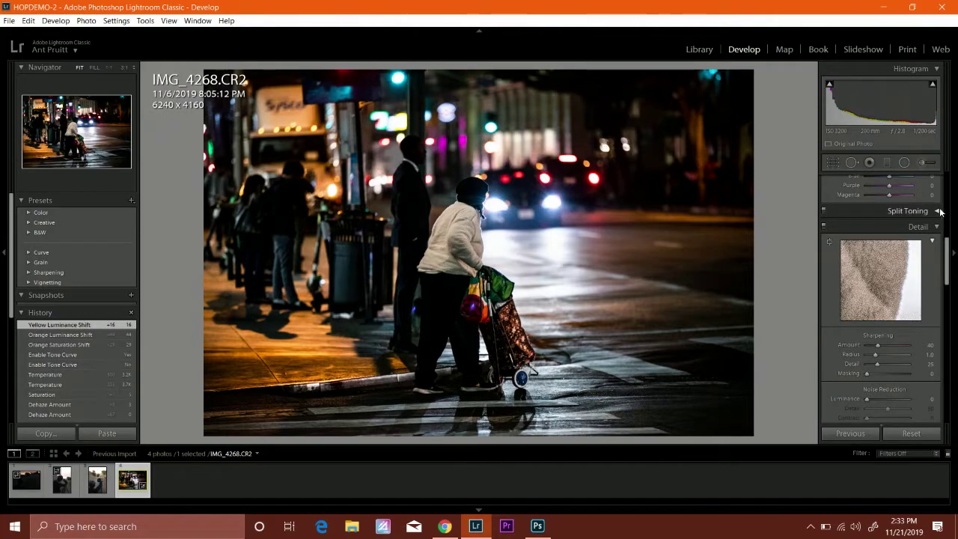
{"action": "left_click", "coordinate": [905, 212]}
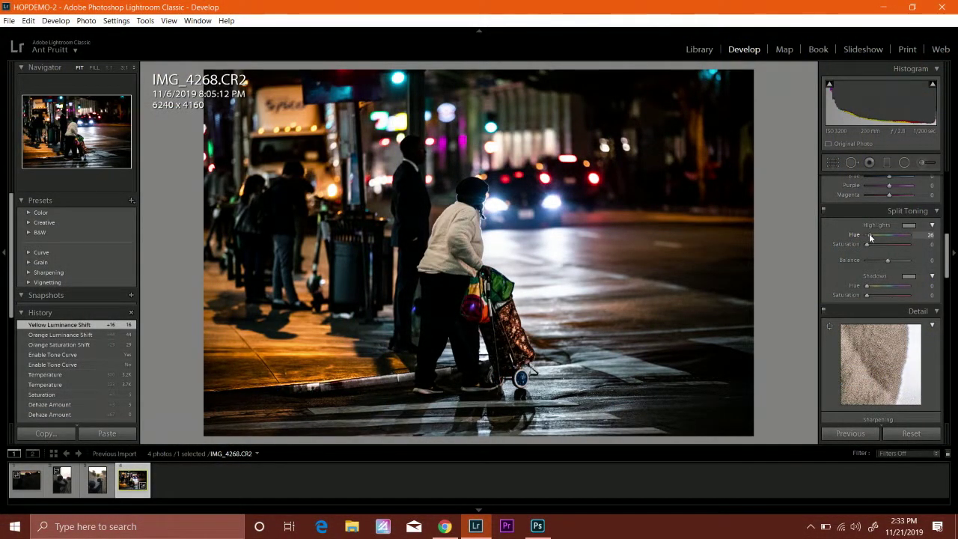
{"action": "left_click_drag", "start_coordinate": [870, 238], "coordinate": [869, 238]}
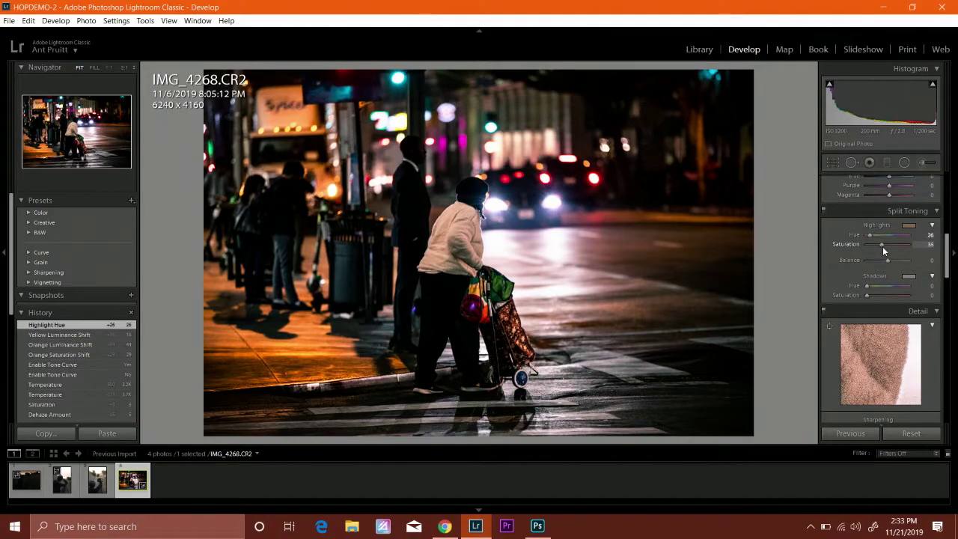
{"action": "mouse_move", "coordinate": [884, 247]}
{"action": "left_mouse_down"}
{"action": "mouse_move", "coordinate": [896, 243]}
{"action": "mouse_move", "coordinate": [870, 237]}
{"action": "left_mouse_up"}
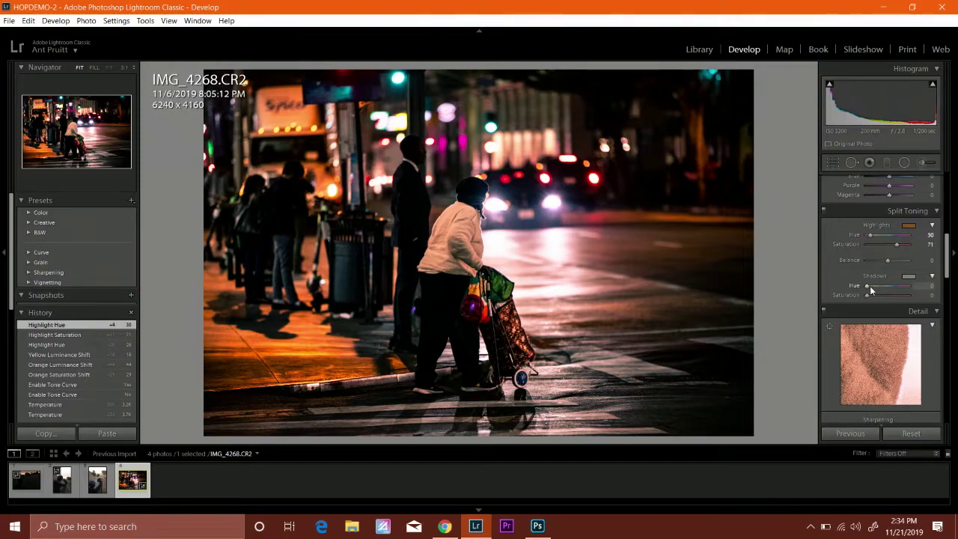
{"action": "mouse_move", "coordinate": [873, 284]}
{"action": "left_mouse_down"}
{"action": "mouse_move", "coordinate": [889, 288]}
{"action": "mouse_move", "coordinate": [868, 295]}
{"action": "mouse_move", "coordinate": [877, 297]}
{"action": "left_mouse_up"}
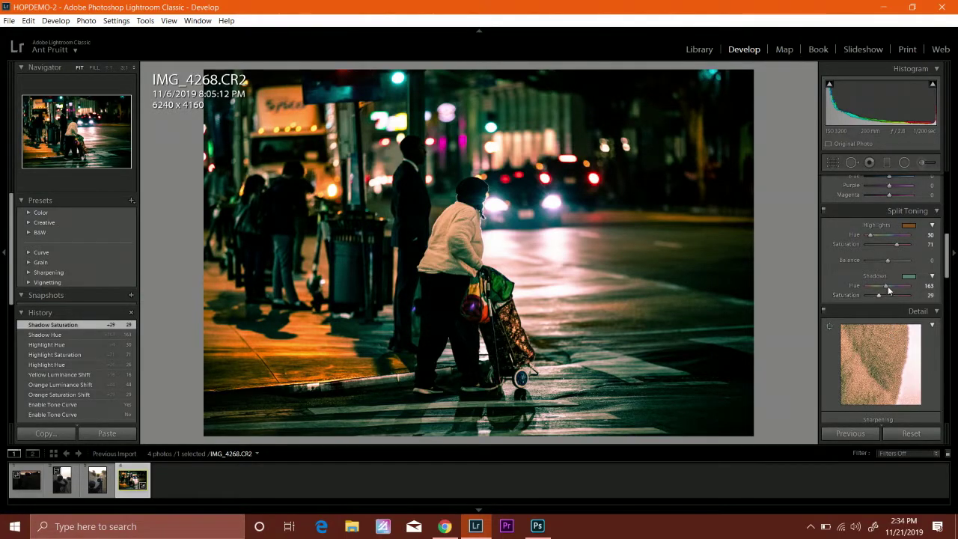
{"action": "left_click_drag", "start_coordinate": [889, 291], "coordinate": [888, 298]}
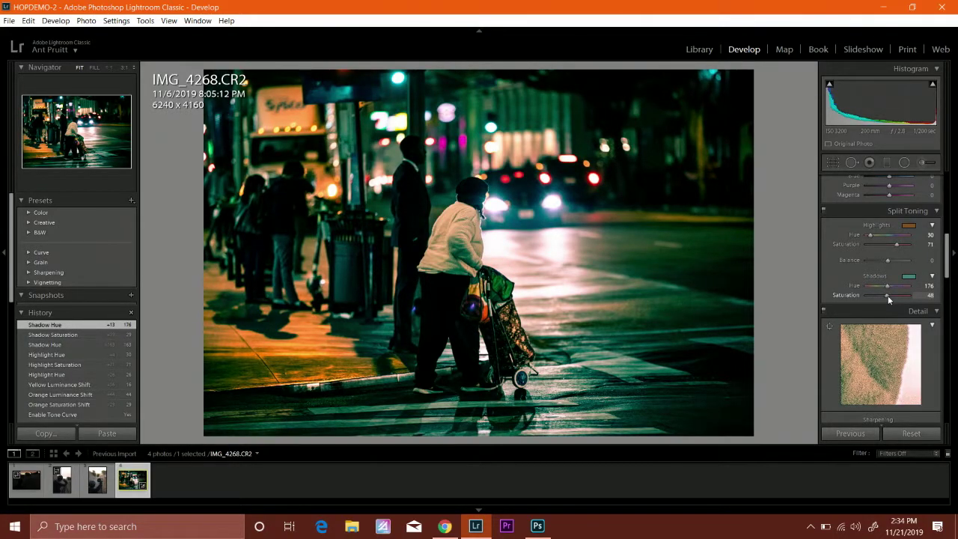
Reset the split toning Hue and Saturation of both the shadows and the highlights to 0
{"action": "double_click", "coordinate": [888, 297]}
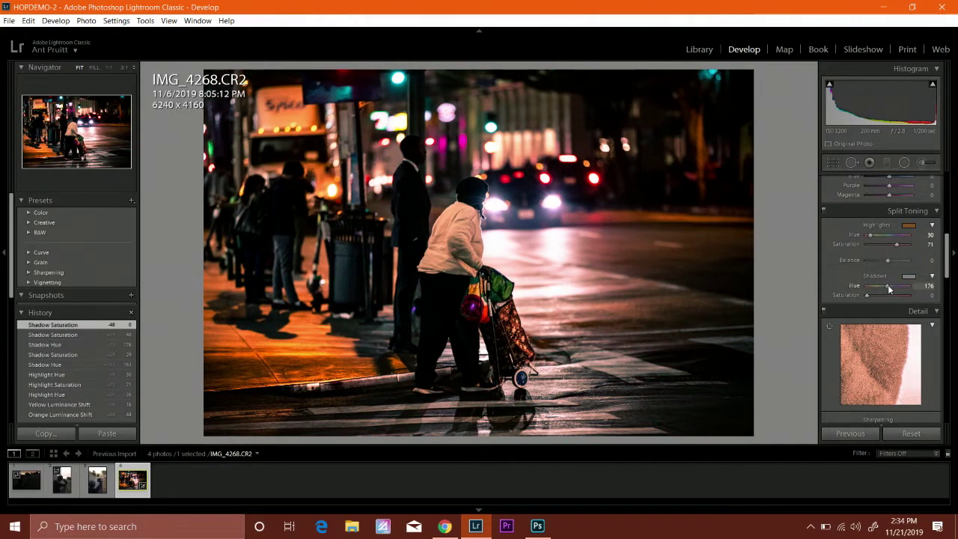
{"action": "double_click", "coordinate": [889, 287]}
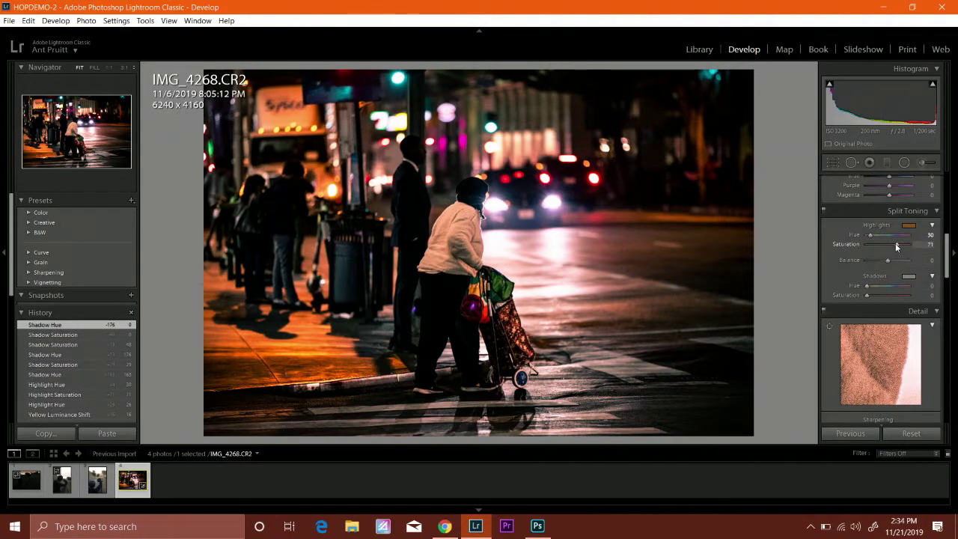
{"action": "double_click", "coordinate": [897, 244]}
{"action": "double_click", "coordinate": [870, 235]}
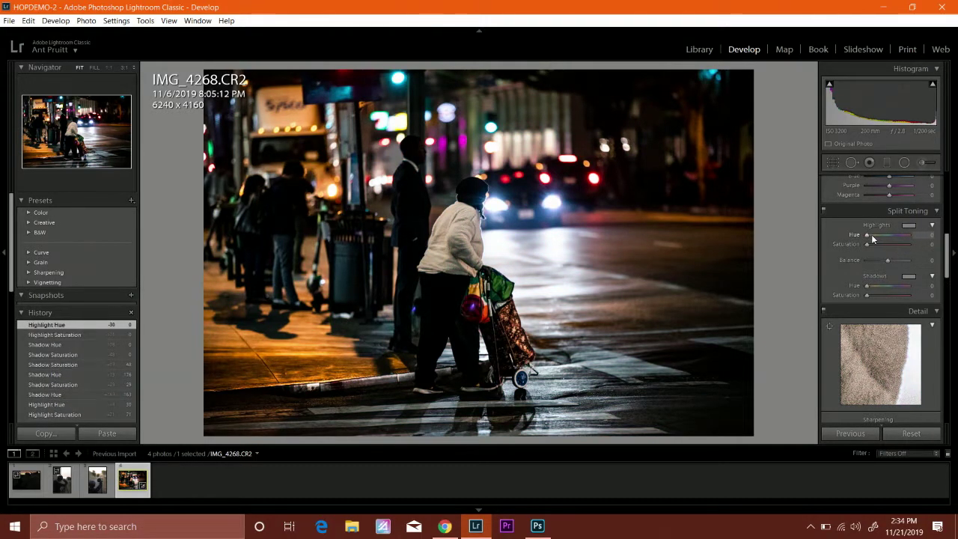
Try out stronger sharpening Masking while previewing the edge mask, and bring it back to 0
{"action": "scroll", "coordinate": [865, 279], "scroll_direction": "down", "scroll_amount": 4}
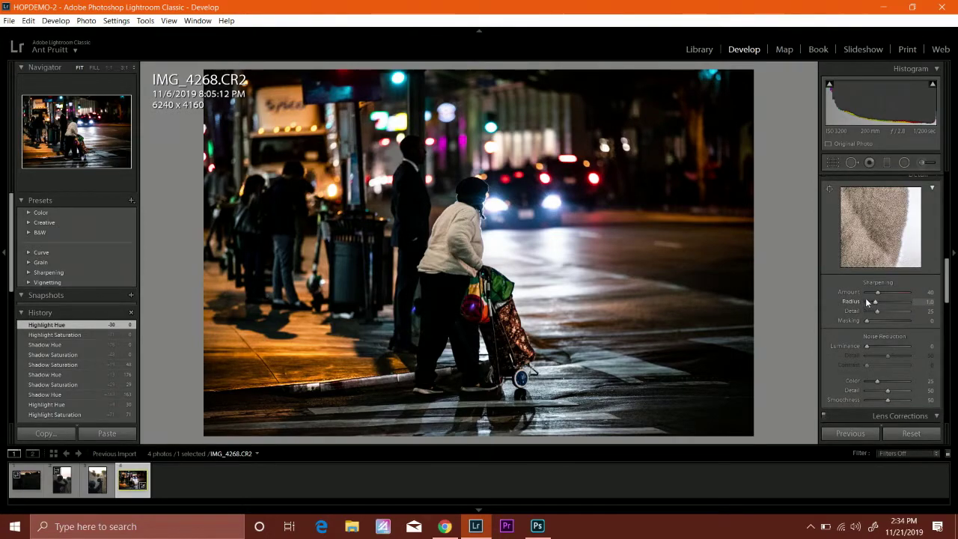
{"action": "scroll", "coordinate": [869, 295], "scroll_direction": "up", "scroll_amount": 1}
{"action": "scroll", "coordinate": [869, 295], "scroll_direction": "up", "scroll_amount": 1}
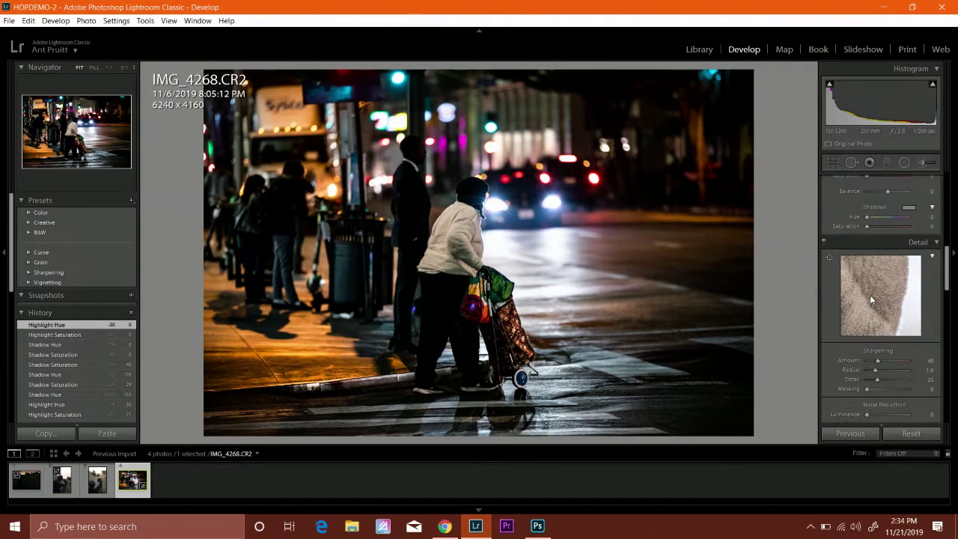
{"action": "scroll", "coordinate": [870, 300], "scroll_direction": "down", "scroll_amount": 2}
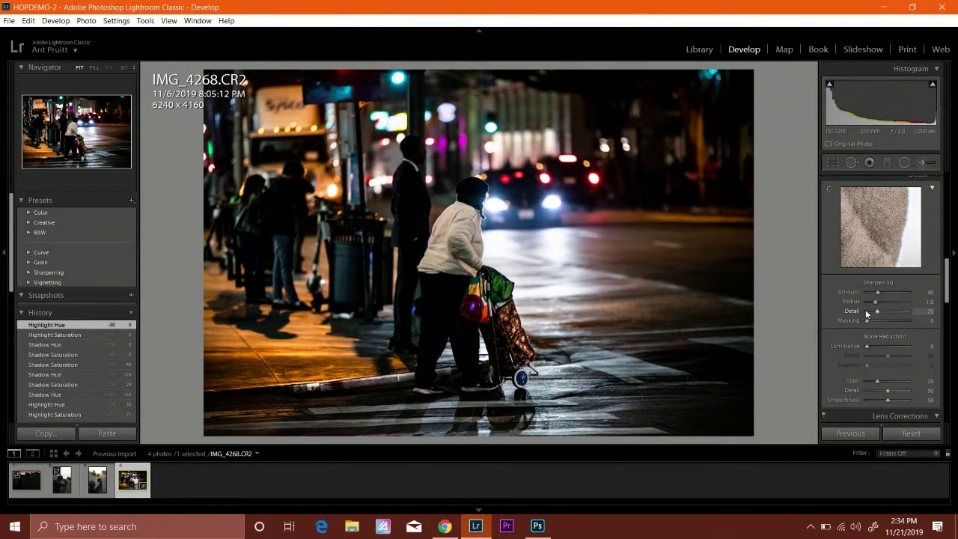
{"action": "key", "text": "alt"}
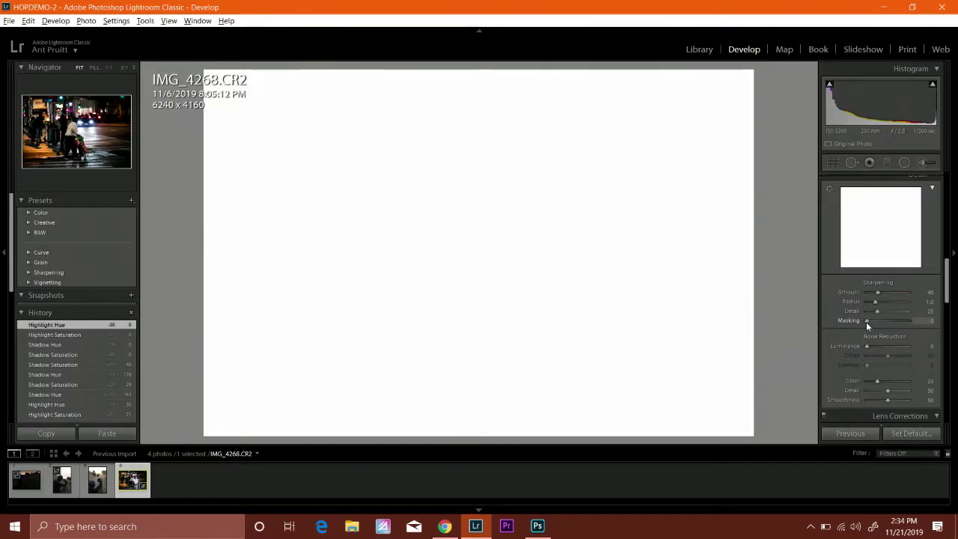
{"action": "left_click", "coordinate": [866, 322], "text": "alt"}
{"action": "left_click_drag", "start_coordinate": [866, 322], "coordinate": [894, 323]}
{"action": "left_click_drag", "start_coordinate": [894, 320], "coordinate": [861, 325]}
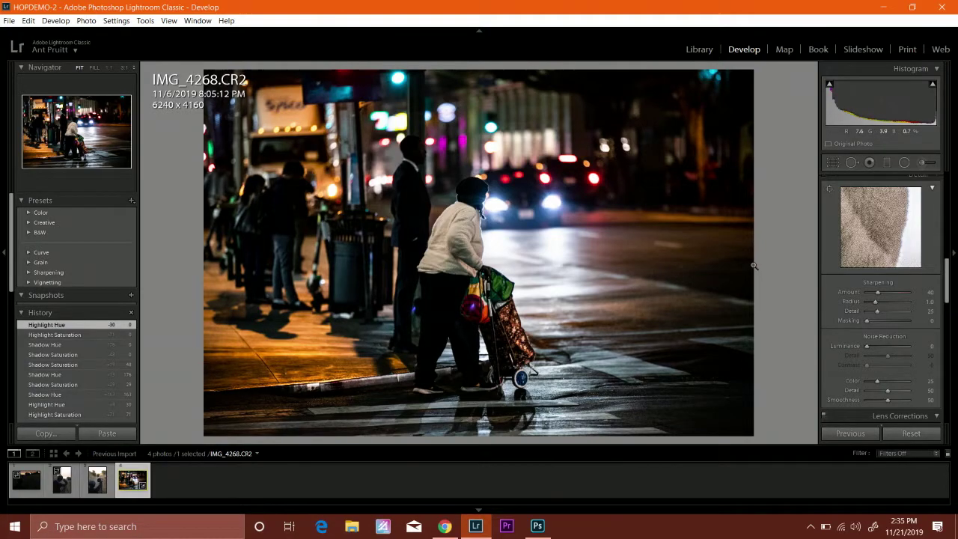
Limit the sharpening to the photo's edges by setting Masking to 76 while previewing the edge mask
{"action": "key", "text": "alt"}
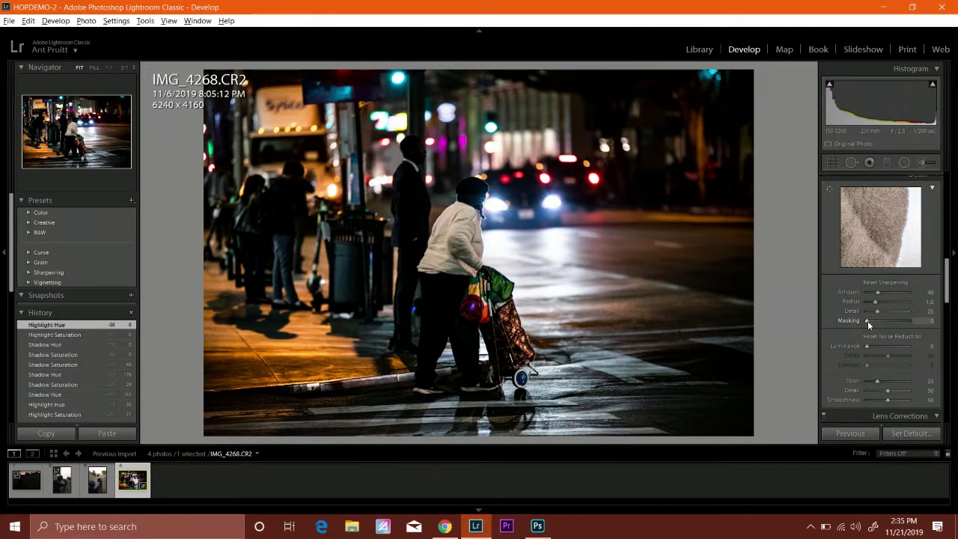
{"action": "left_click", "coordinate": [867, 320], "text": "alt"}
{"action": "left_click_drag", "start_coordinate": [867, 320], "coordinate": [900, 317]}
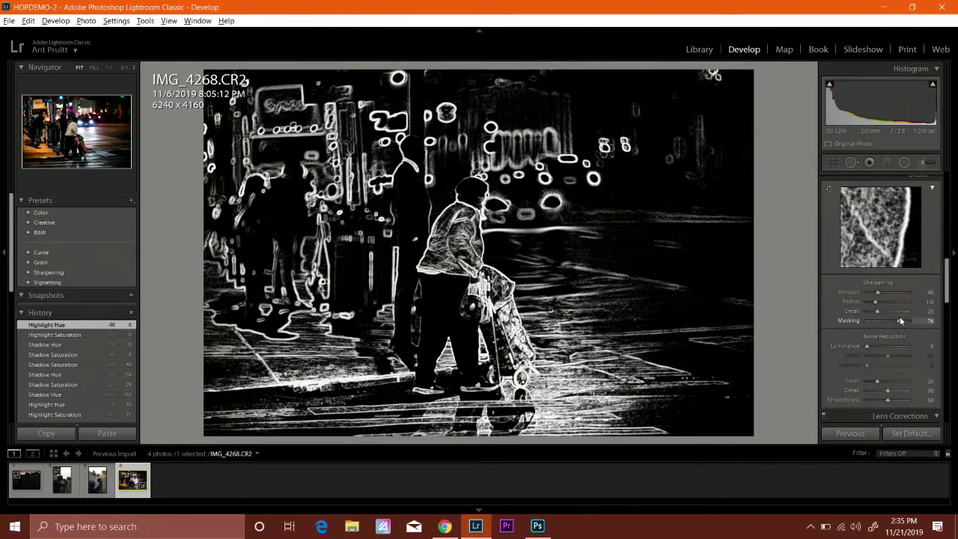
{"action": "left_click_drag", "start_coordinate": [899, 317], "coordinate": [899, 317]}
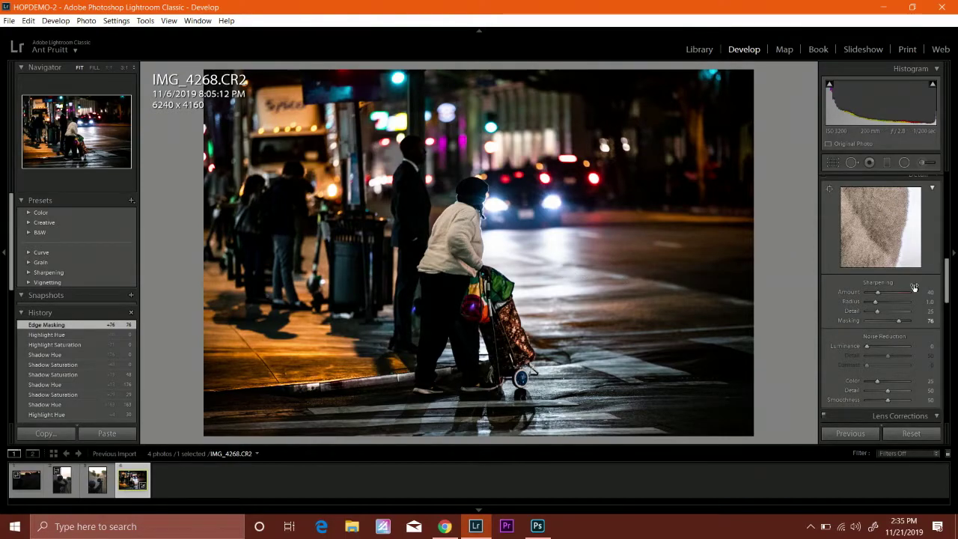
Set the sharpening Amount to 86, checking the effect in the grayscale preview
{"action": "mouse_move", "coordinate": [877, 292]}
{"action": "left_mouse_down"}
{"action": "mouse_move", "coordinate": [888, 293]}
{"action": "mouse_move", "coordinate": [880, 297]}
{"action": "left_mouse_up"}
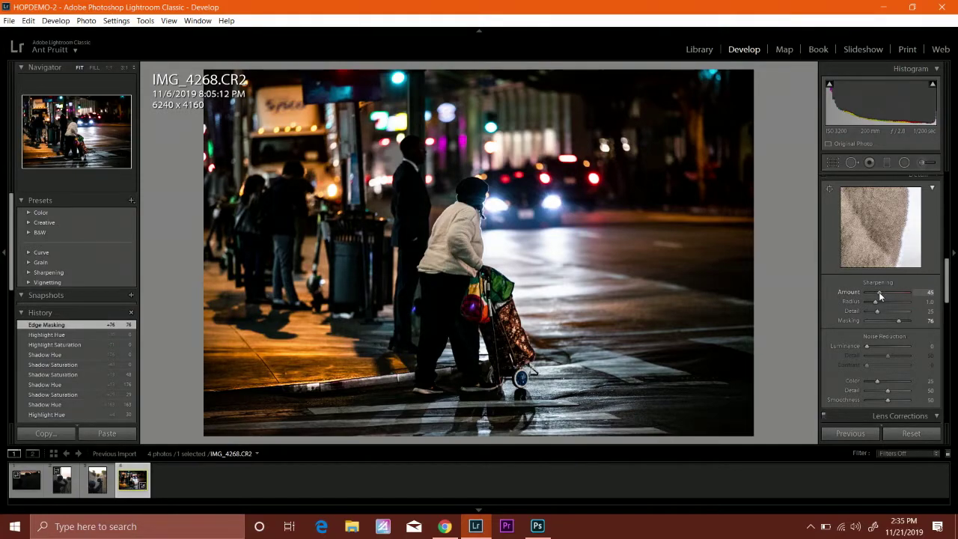
{"action": "left_click", "coordinate": [879, 292], "text": "alt"}
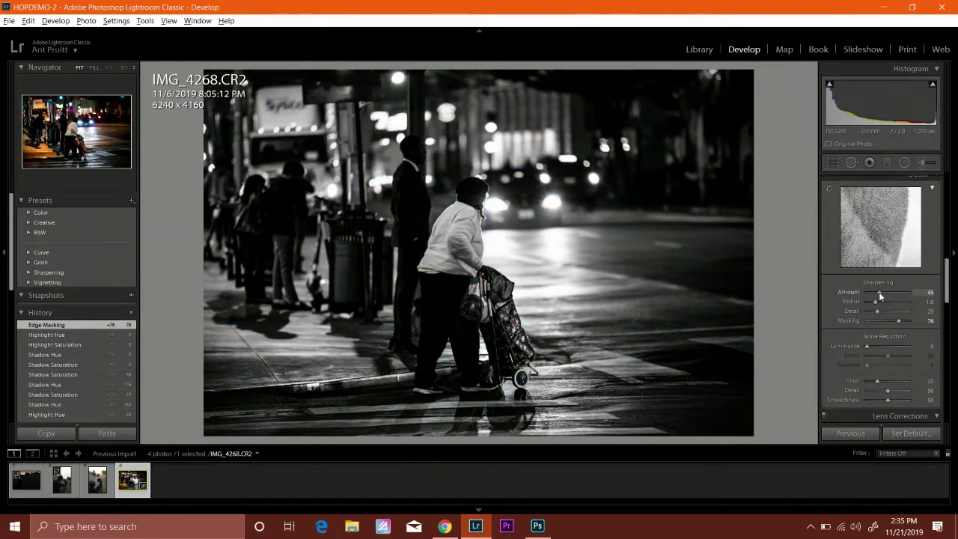
{"action": "mouse_move", "coordinate": [878, 292]}
{"action": "left_mouse_down"}
{"action": "mouse_move", "coordinate": [895, 284]}
{"action": "mouse_move", "coordinate": [890, 293]}
{"action": "left_mouse_up"}
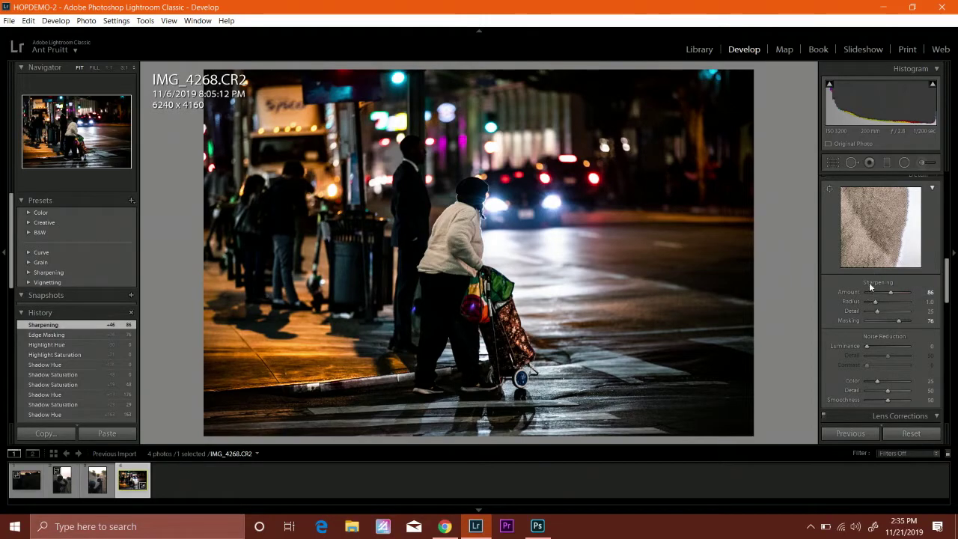
Inspect the noise in the dark street at 1:1, try Luminance noise reduction up to 100, and set it to 31
{"action": "scroll", "coordinate": [865, 277], "scroll_direction": "down", "scroll_amount": 2}
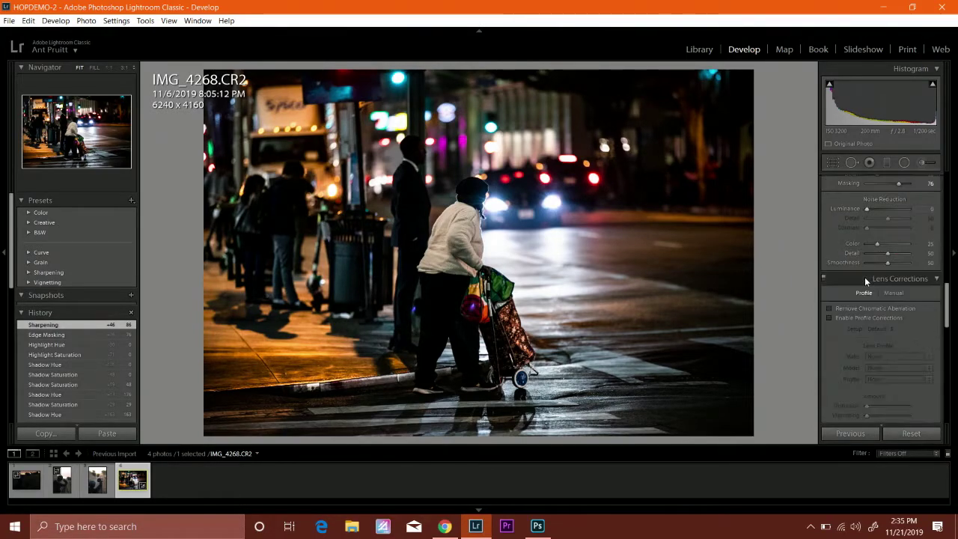
{"action": "scroll", "coordinate": [866, 270], "scroll_direction": "up", "scroll_amount": 1}
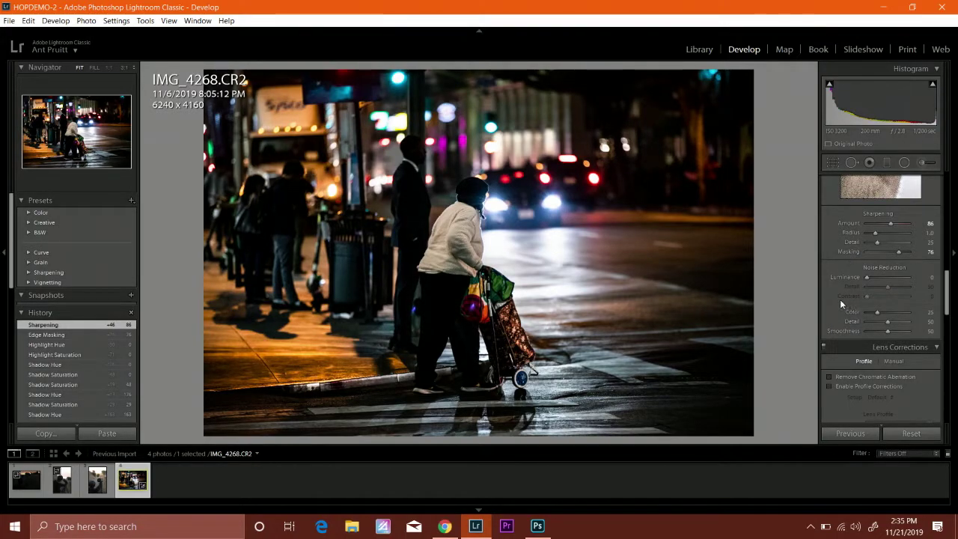
{"action": "scroll", "coordinate": [840, 299], "scroll_direction": "down", "scroll_amount": 2}
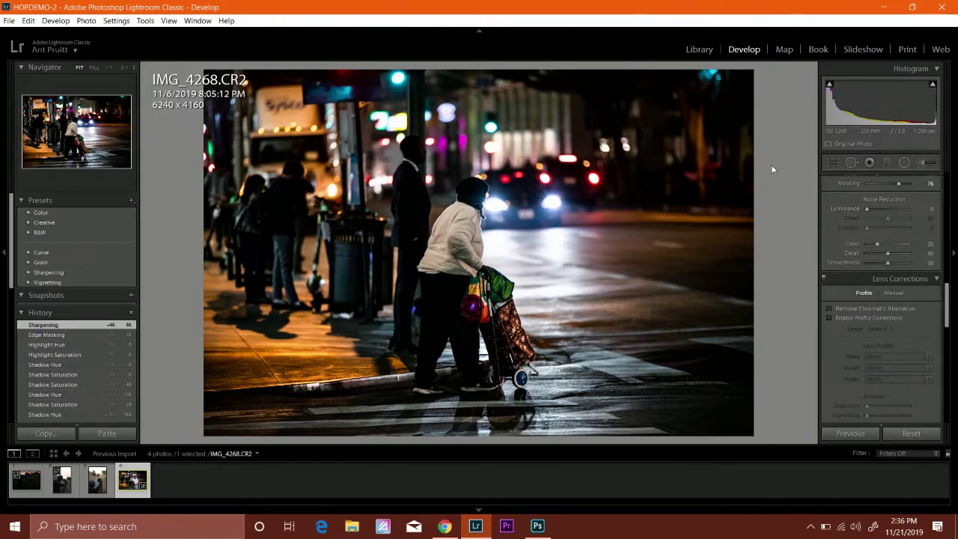
{"action": "left_click", "coordinate": [641, 255]}
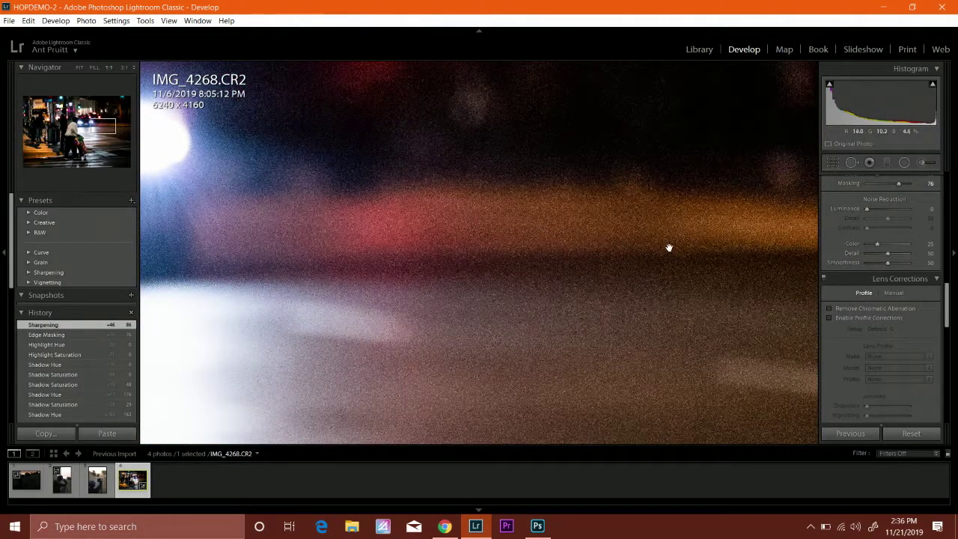
{"action": "left_click", "coordinate": [627, 250]}
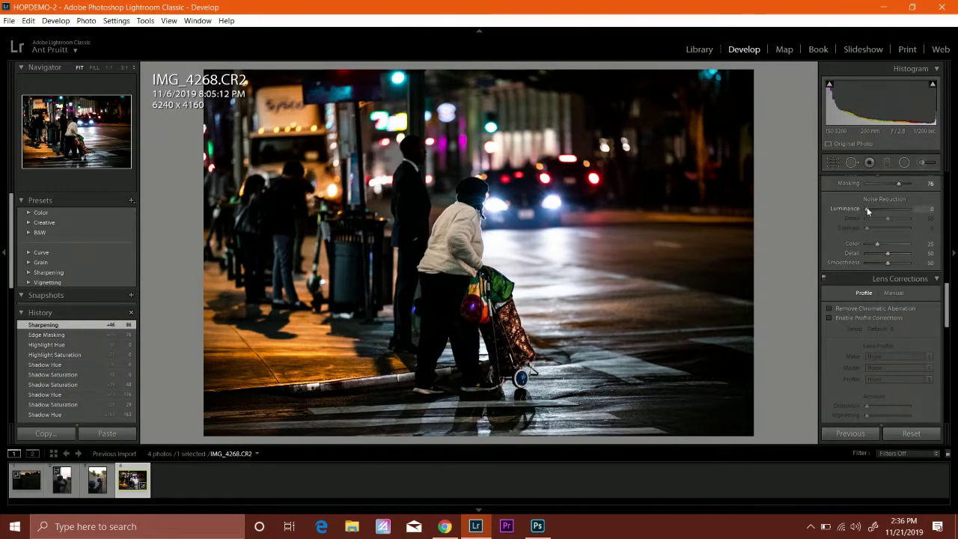
{"action": "left_click_drag", "start_coordinate": [866, 207], "coordinate": [880, 207]}
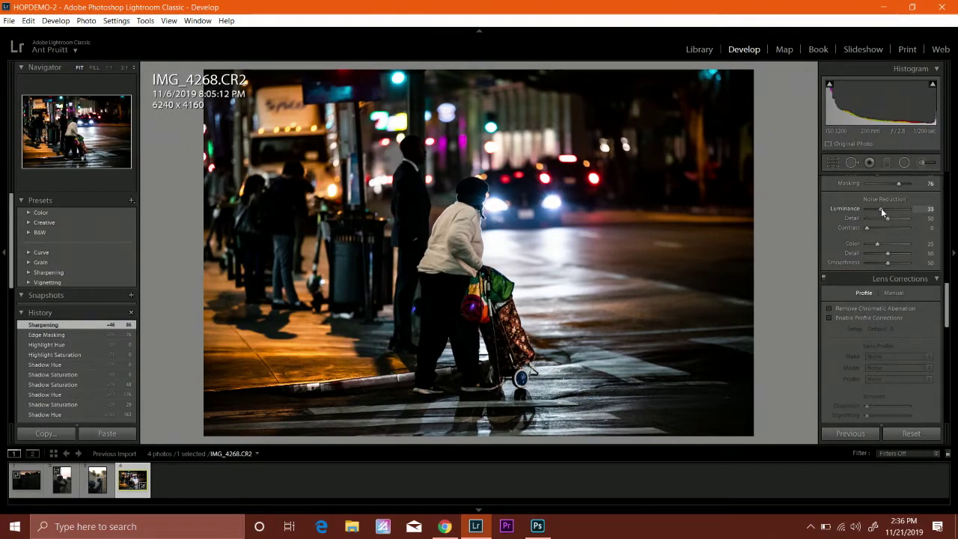
{"action": "left_click_drag", "start_coordinate": [883, 211], "coordinate": [884, 212]}
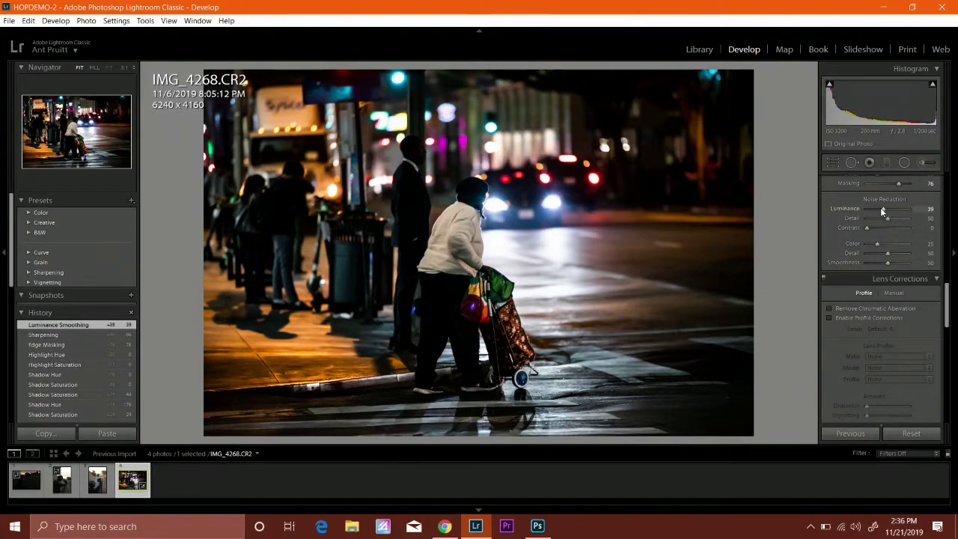
{"action": "left_click_drag", "start_coordinate": [883, 211], "coordinate": [881, 213]}
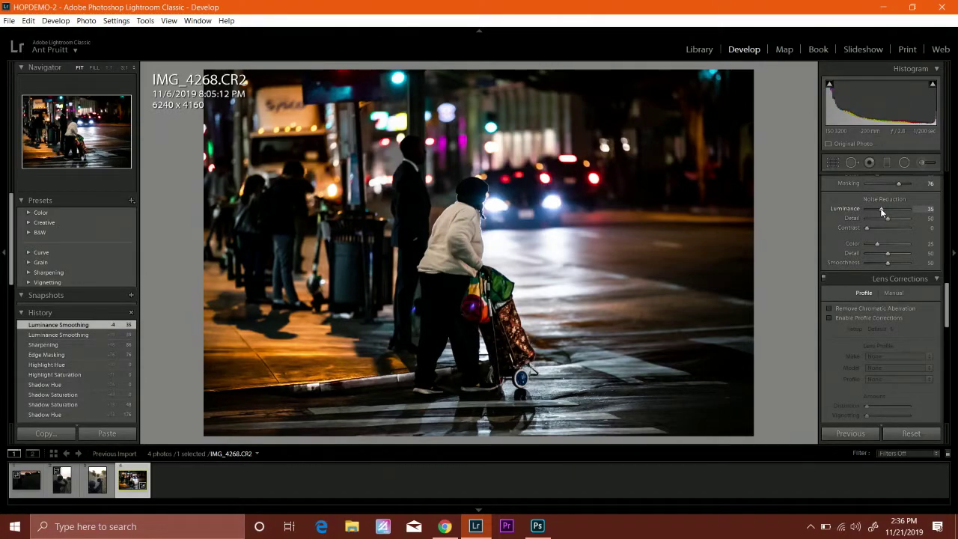
{"action": "left_click_drag", "start_coordinate": [881, 213], "coordinate": [943, 216]}
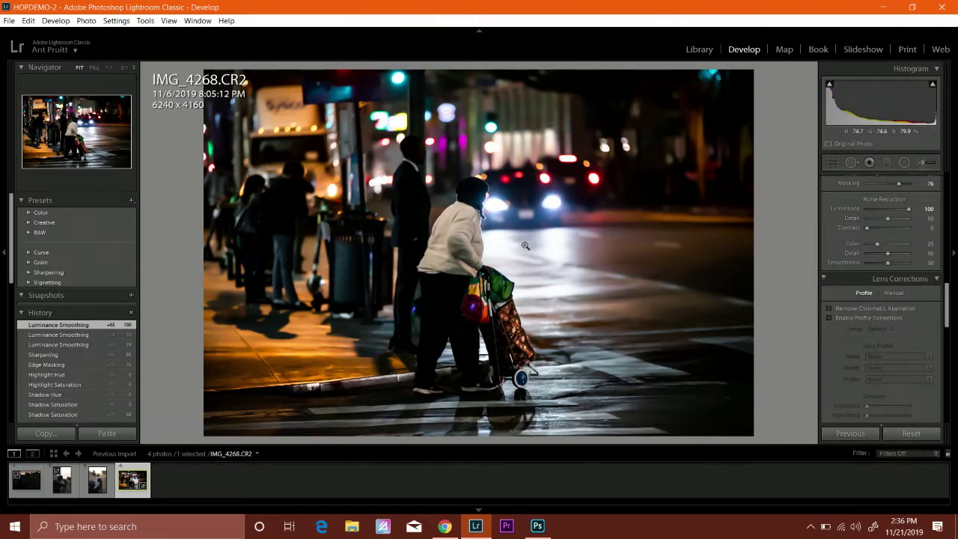
{"action": "left_click_drag", "start_coordinate": [909, 210], "coordinate": [884, 216]}
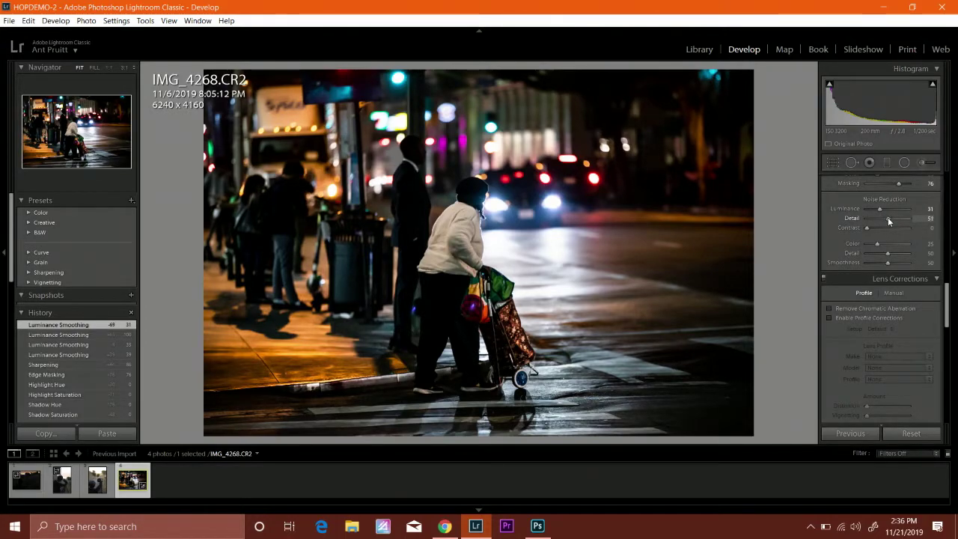
Set the luminance noise reduction Detail to 96 and check the blurred street background at 1:1
{"action": "left_click_drag", "start_coordinate": [888, 217], "coordinate": [898, 218]}
{"action": "left_click_drag", "start_coordinate": [906, 216], "coordinate": [908, 216]}
{"action": "left_click", "coordinate": [623, 200]}
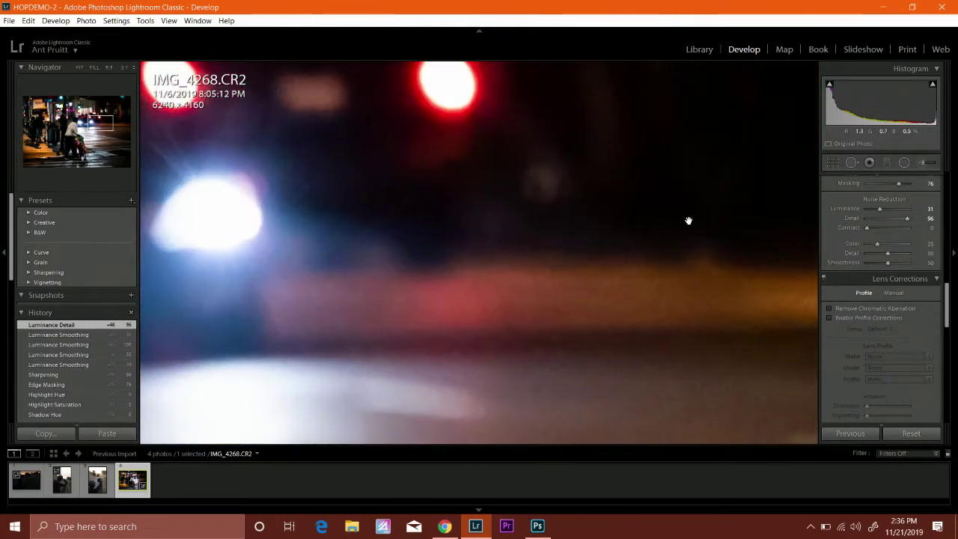
{"action": "left_click_drag", "start_coordinate": [603, 344], "coordinate": [603, 214]}
{"action": "left_click", "coordinate": [612, 208]}
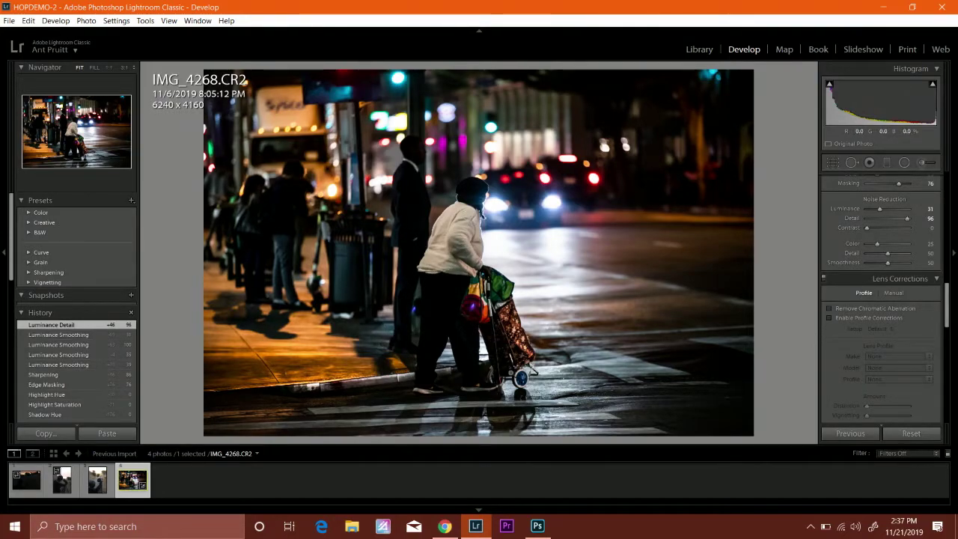
Remove chromatic aberration and enable the lens profile corrections, comparing the photo with and without the profile
{"action": "scroll", "coordinate": [844, 343], "scroll_direction": "down", "scroll_amount": 2}
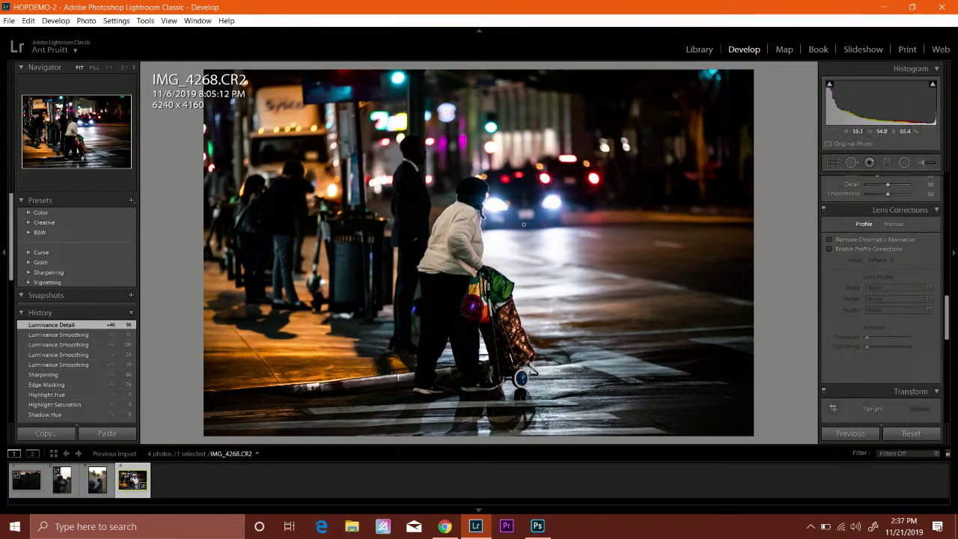
{"action": "left_click", "coordinate": [829, 239]}
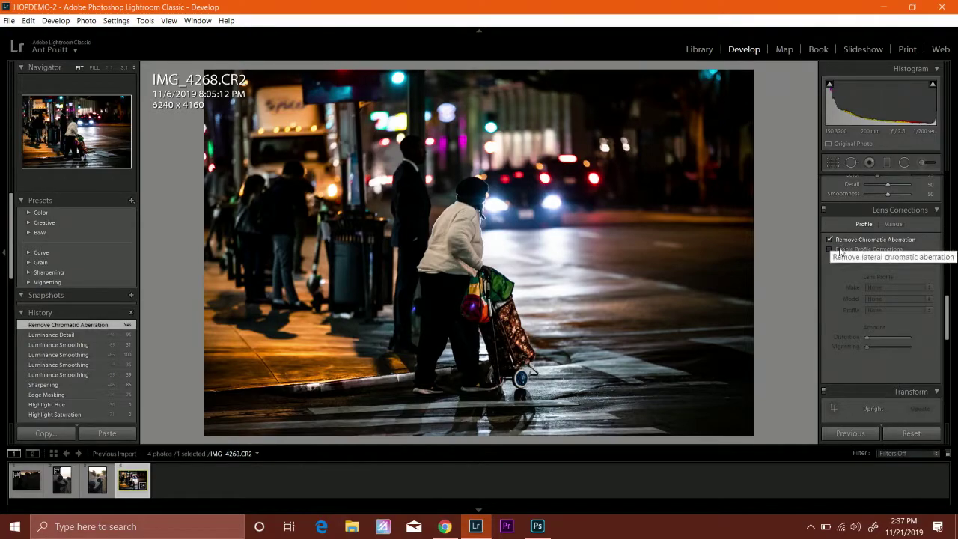
{"action": "scroll", "coordinate": [845, 250], "scroll_direction": "up", "scroll_amount": 2}
{"action": "scroll", "coordinate": [844, 245], "scroll_direction": "up", "scroll_amount": 2}
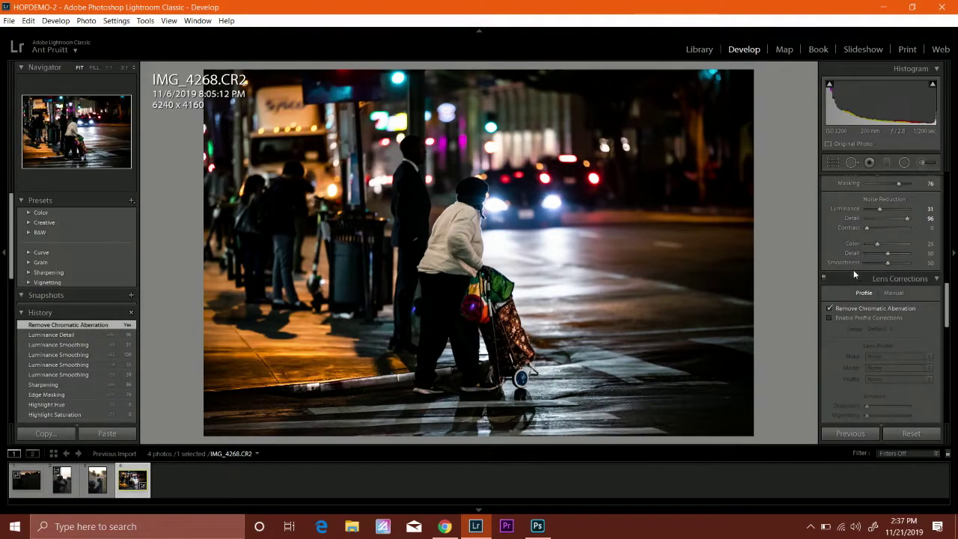
{"action": "left_click", "coordinate": [828, 318]}
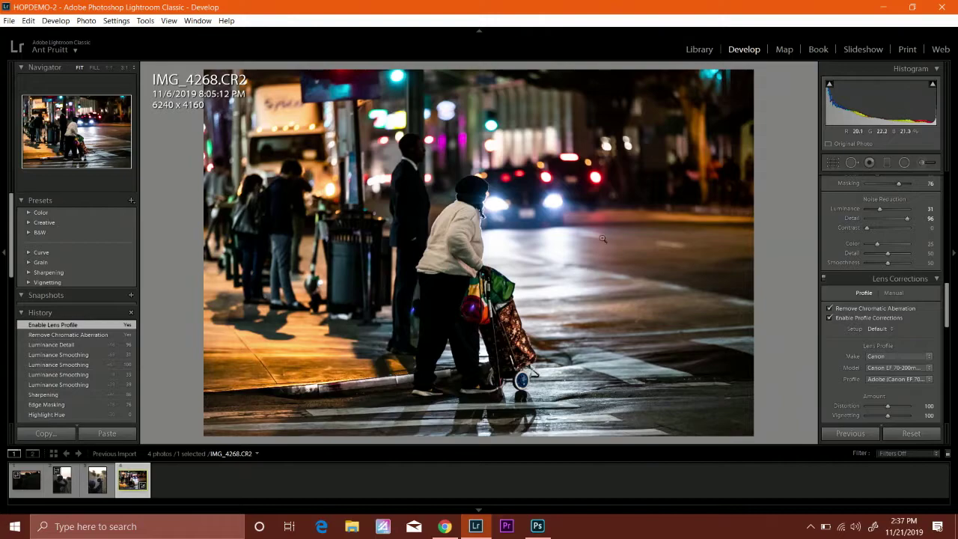
{"action": "left_click", "coordinate": [830, 318]}
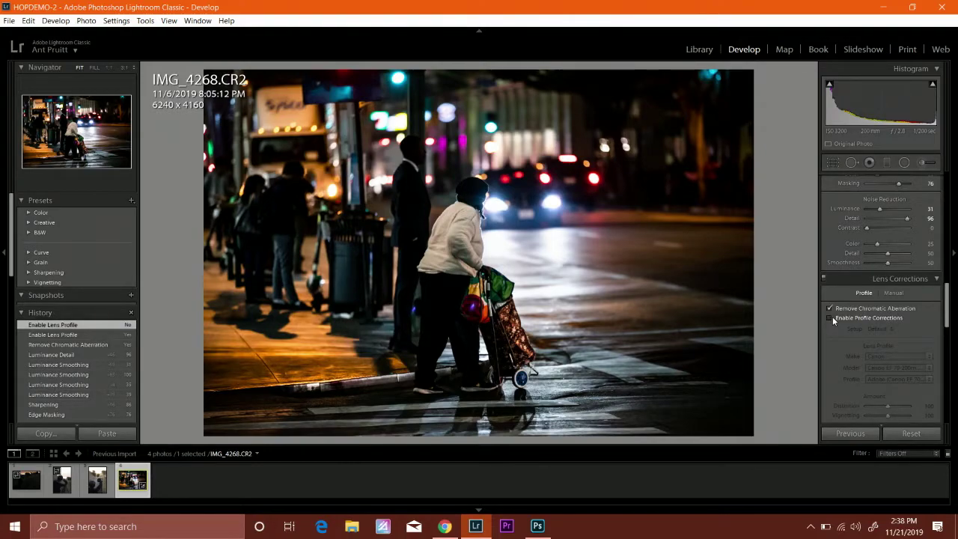
{"action": "left_click", "coordinate": [831, 318]}
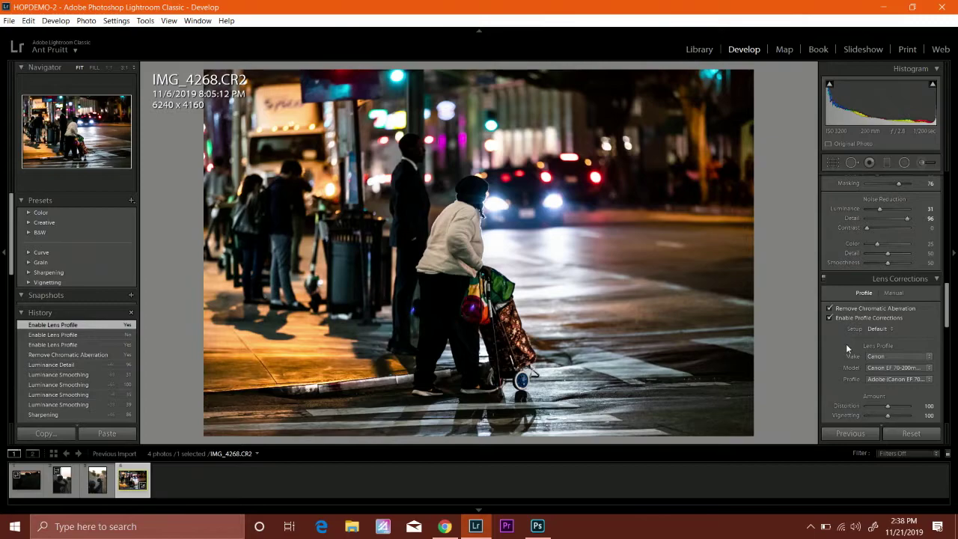
Browse the lens models and makes, try a Google lens profile, and return the profile make to Canon
{"action": "left_click", "coordinate": [927, 369]}
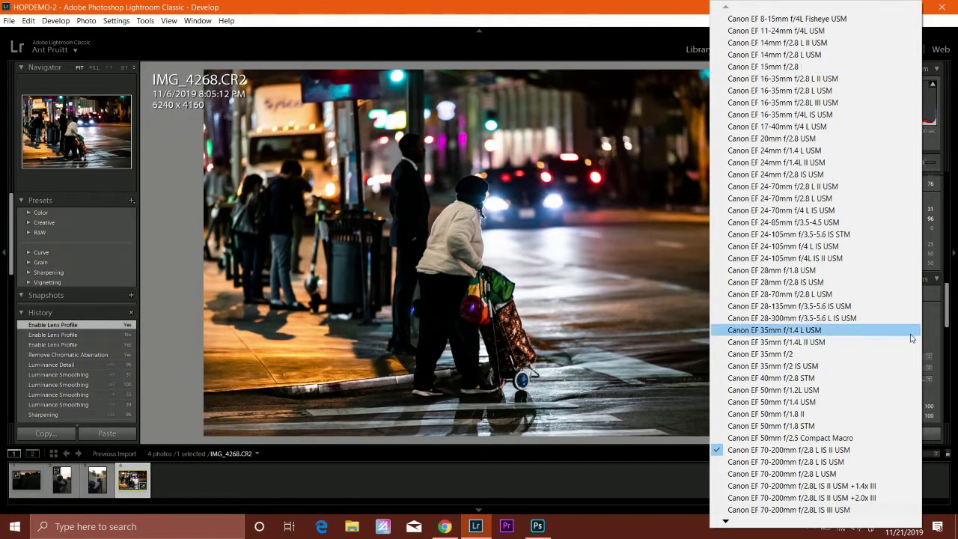
{"action": "left_click", "coordinate": [939, 333]}
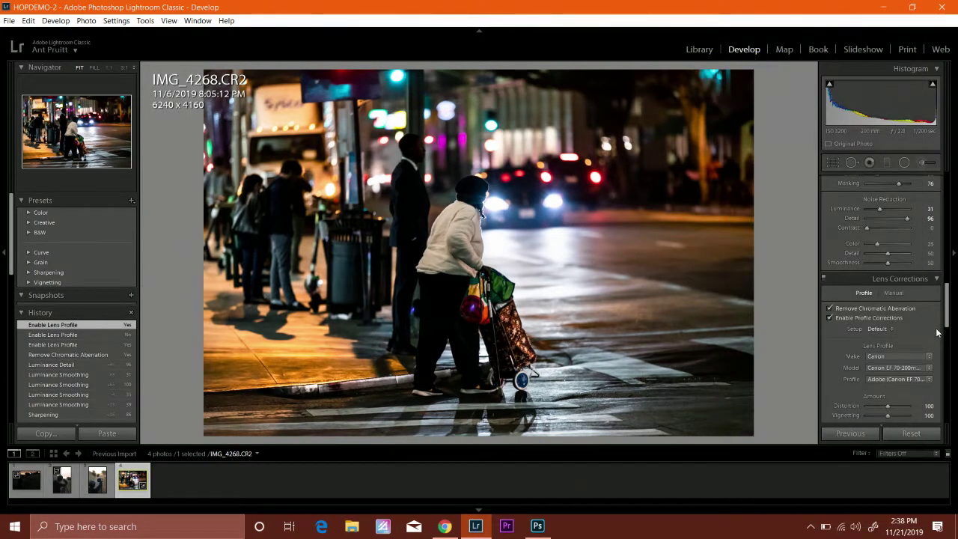
{"action": "left_click", "coordinate": [903, 356]}
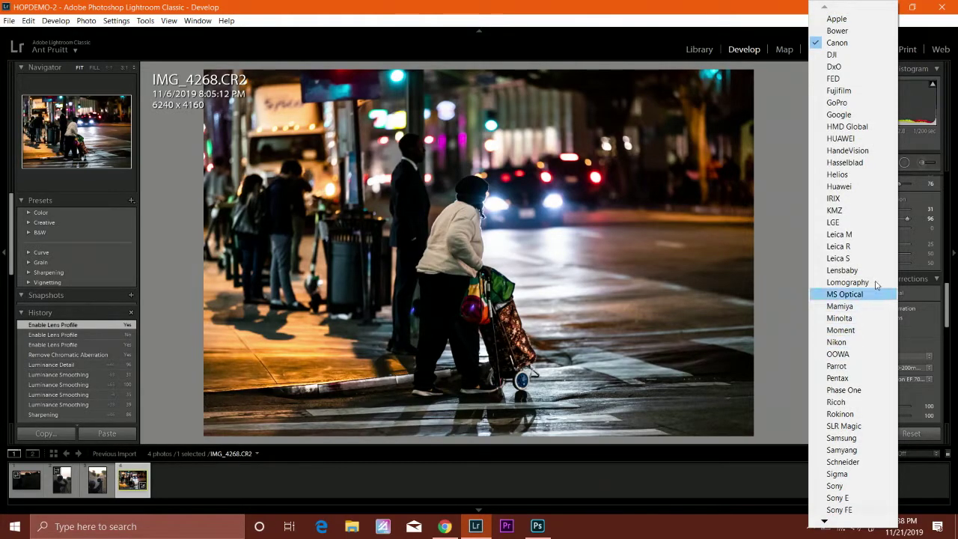
{"action": "left_click", "coordinate": [869, 117]}
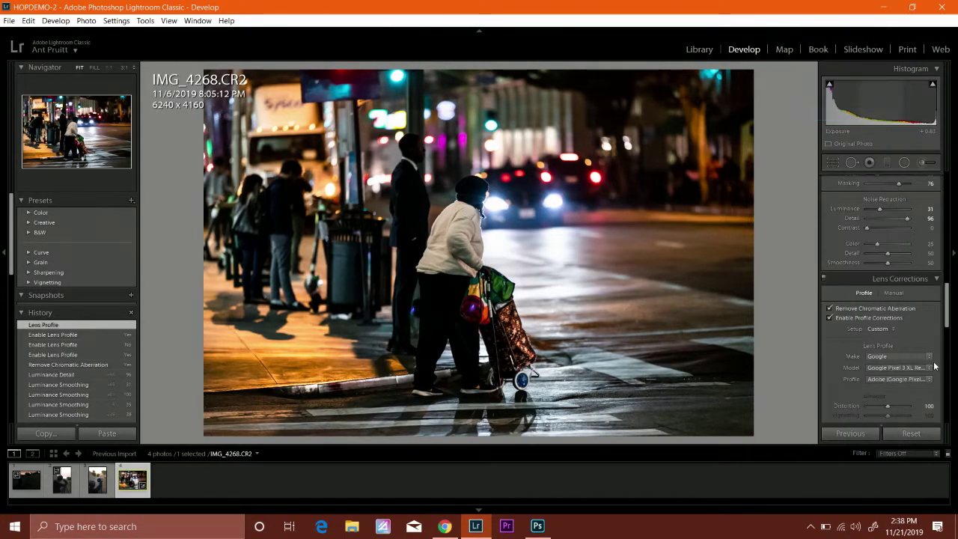
{"action": "left_click", "coordinate": [913, 368]}
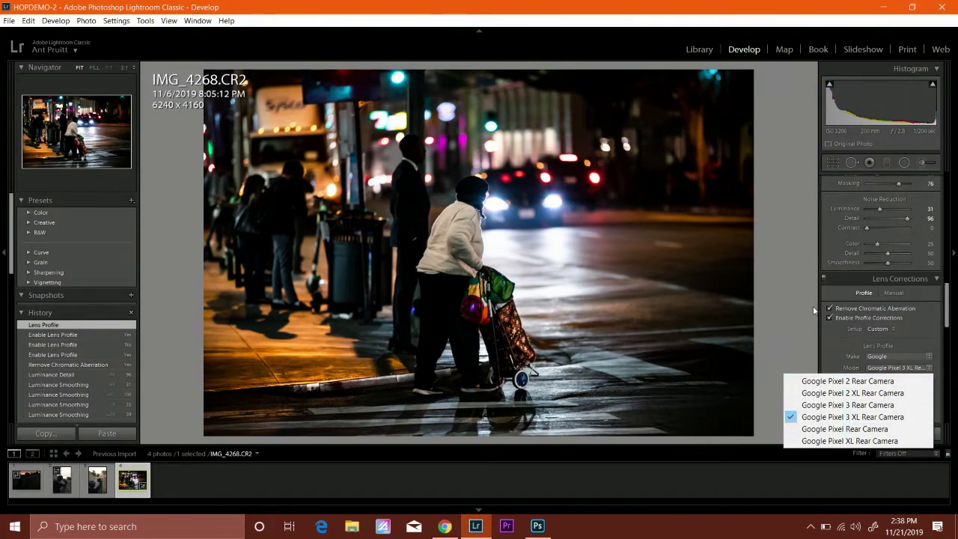
{"action": "left_click", "coordinate": [870, 356]}
{"action": "left_click", "coordinate": [919, 362]}
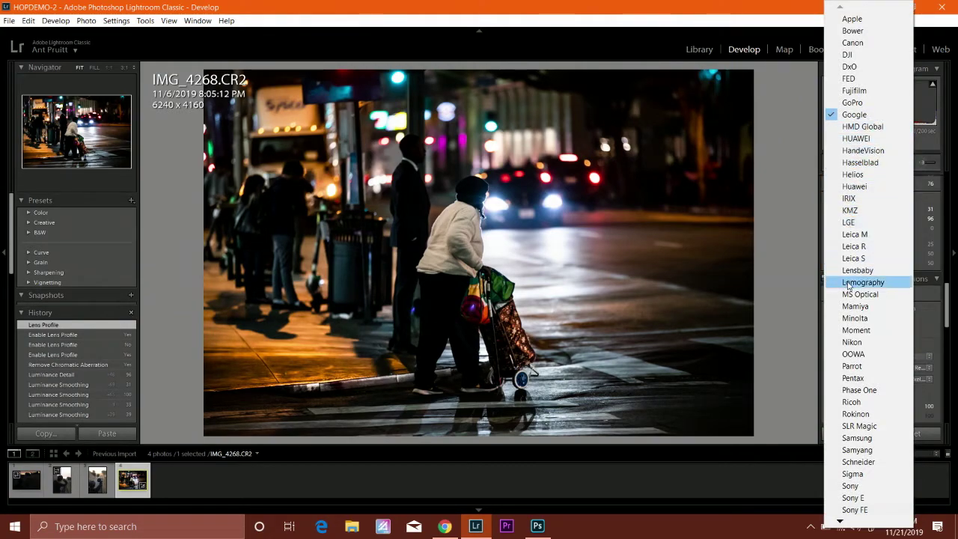
{"action": "left_click", "coordinate": [857, 43]}
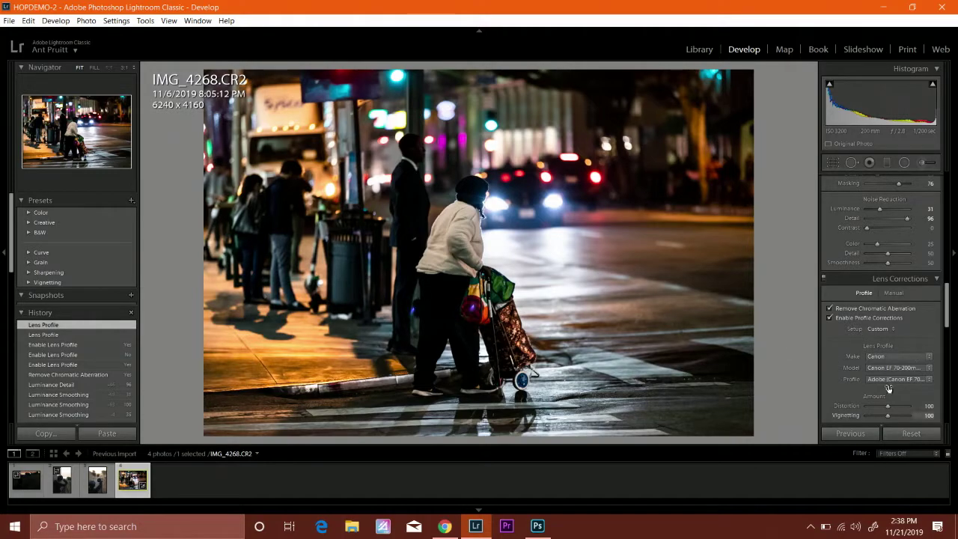
{"action": "scroll", "coordinate": [836, 350], "scroll_direction": "down", "scroll_amount": 3}
{"action": "scroll", "coordinate": [837, 349], "scroll_direction": "down", "scroll_amount": 5}
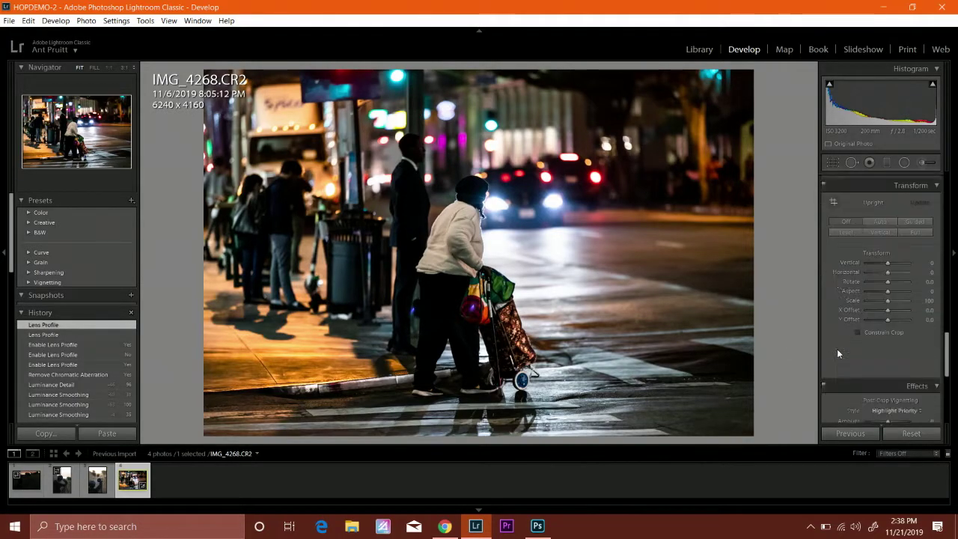
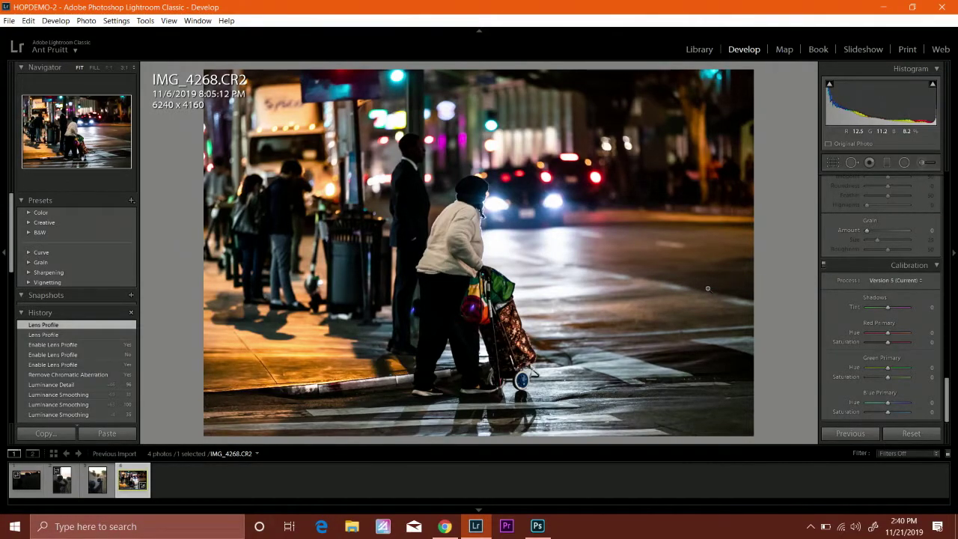
Switch to Photoshop, where IMG_4268.CR2 is open, and unlock its Background layer
{"action": "left_click", "coordinate": [537, 526]}
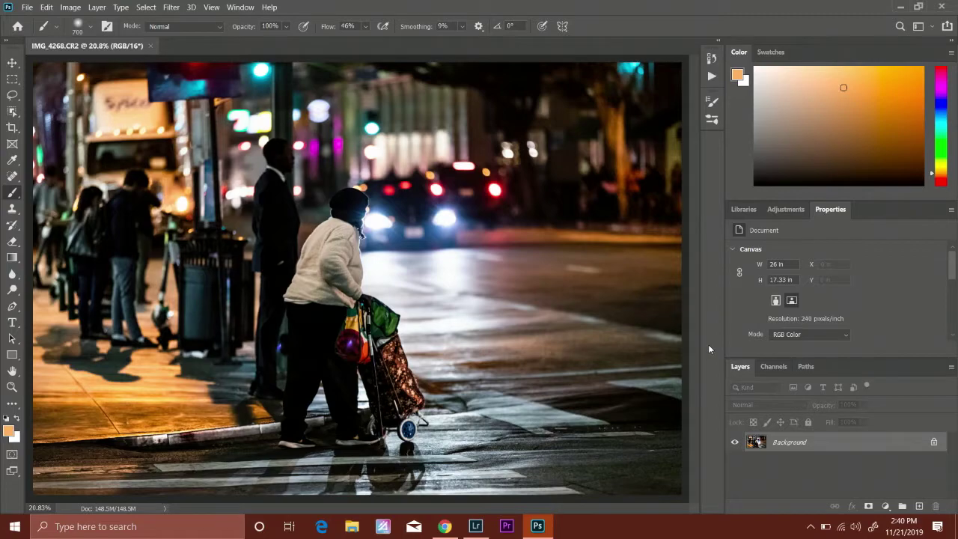
{"action": "key", "text": "ctrl+minus"}
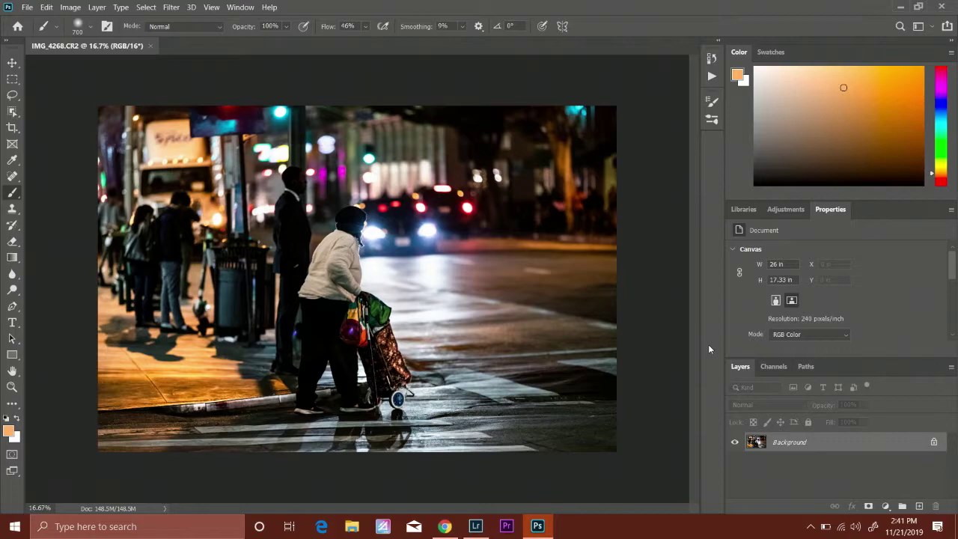
{"action": "left_click", "coordinate": [933, 443]}
Enlarge the image to 150 percent in width and height using Preserve Details 2.0 resampling
{"action": "left_click", "coordinate": [76, 9]}
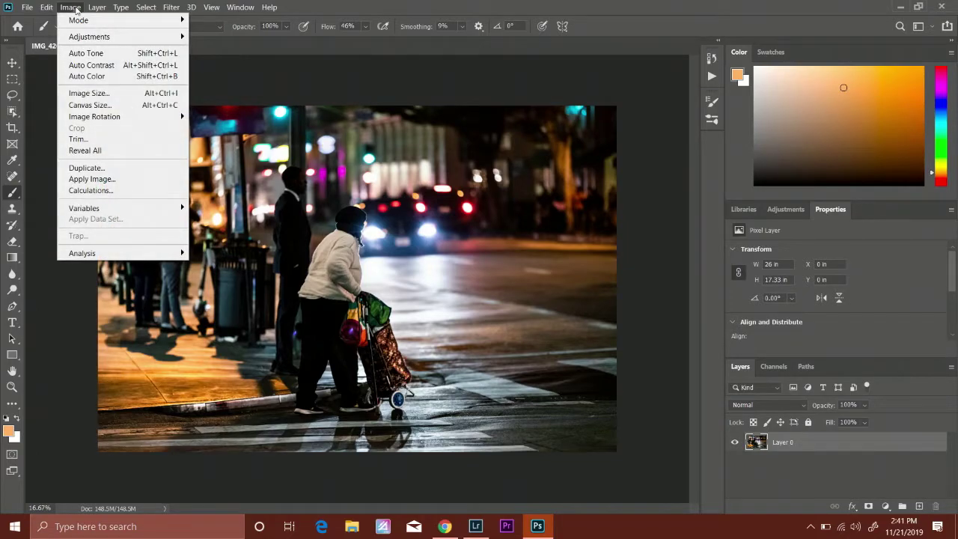
{"action": "left_click", "coordinate": [88, 92]}
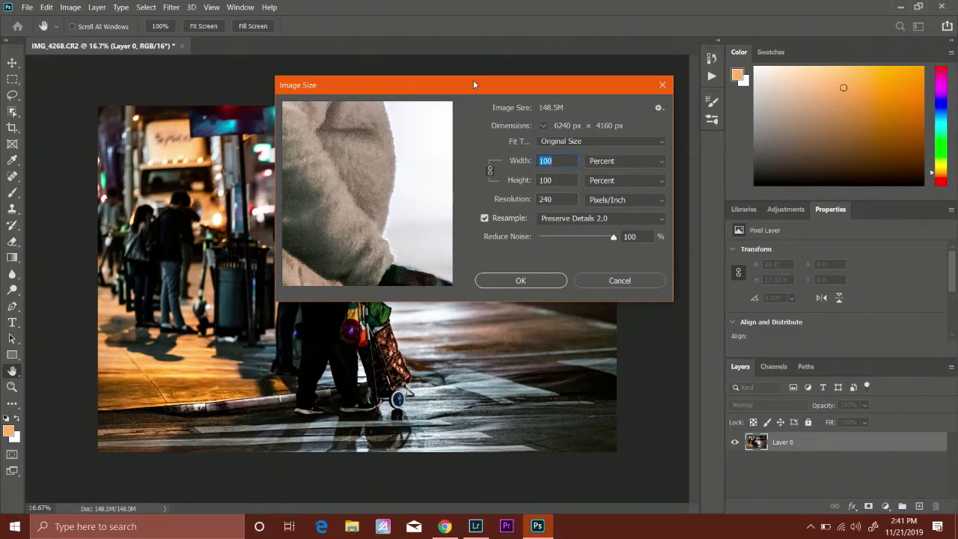
{"action": "type", "text": "150"}
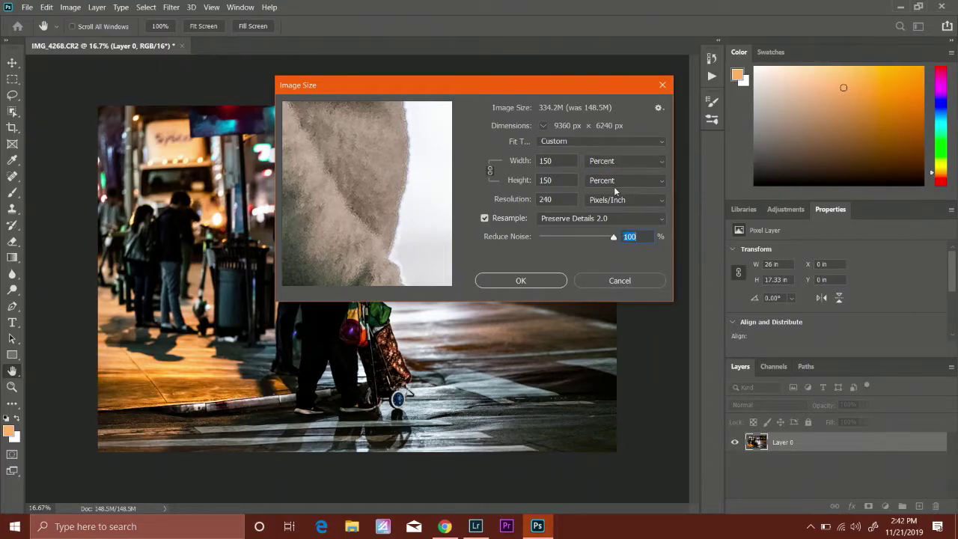
{"action": "left_click", "coordinate": [558, 160]}
{"action": "left_click", "coordinate": [521, 279]}
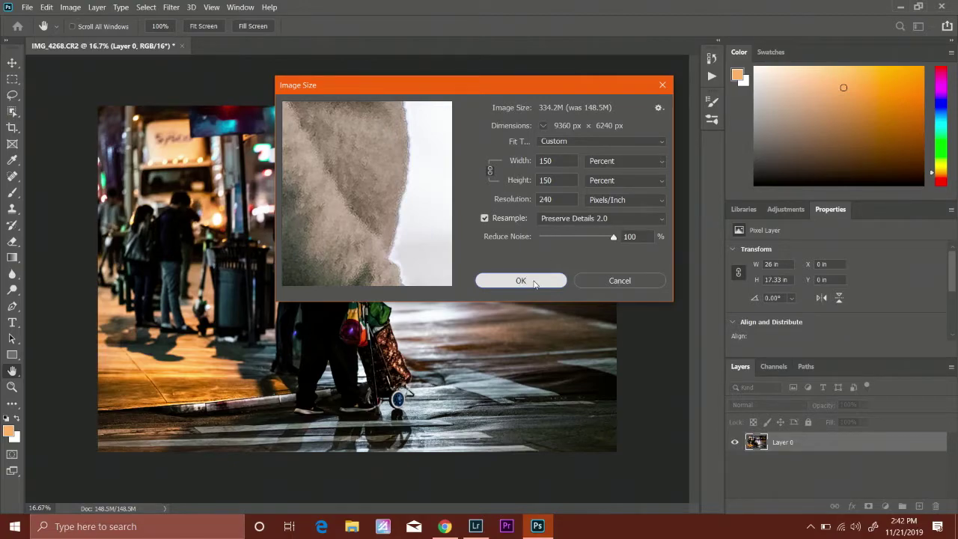
{"action": "left_click", "coordinate": [533, 284]}
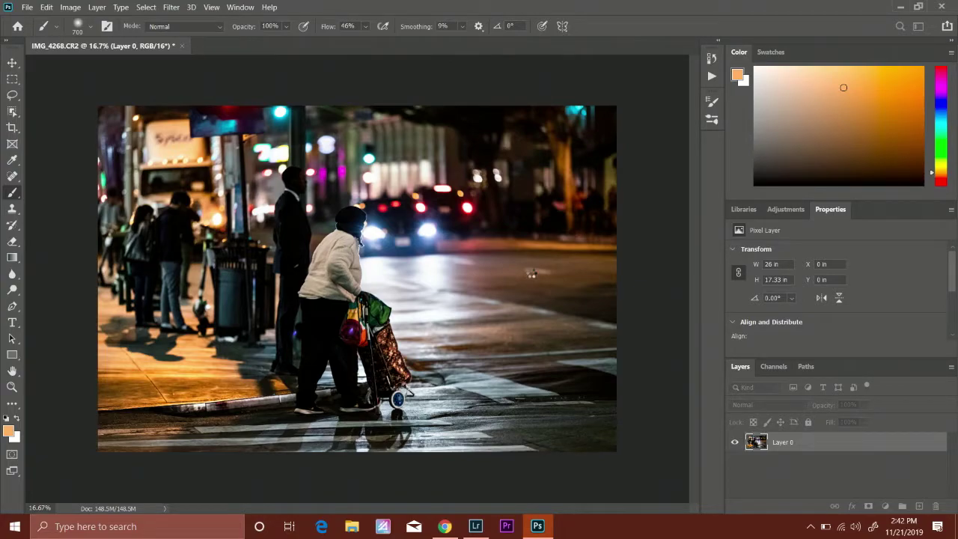
Examine the enlarged photo up close, checking the car headlights, road surface and blurred background for quality
{"action": "key", "text": "ctrl+plus"}
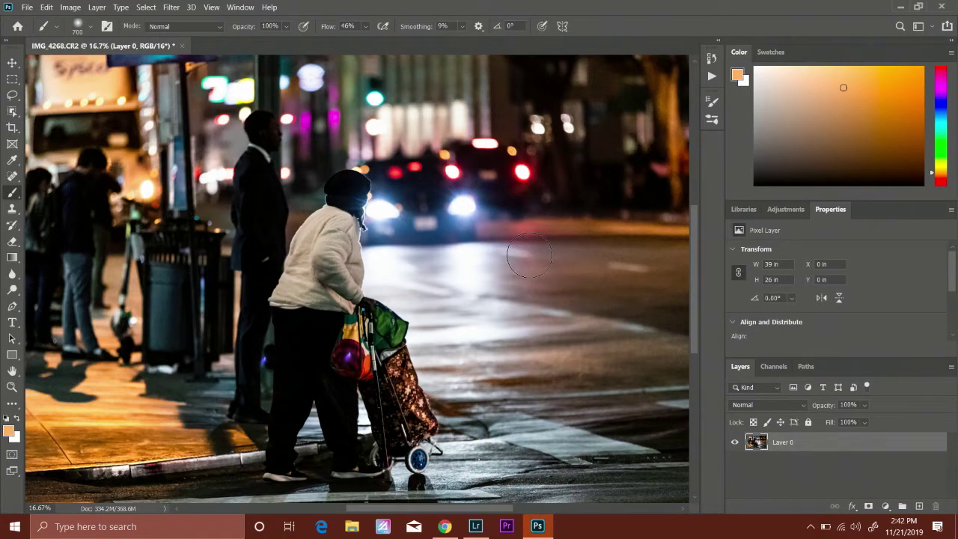
{"action": "key", "text": "ctrl+plus"}
{"action": "key", "text": "ctrl+plus"}
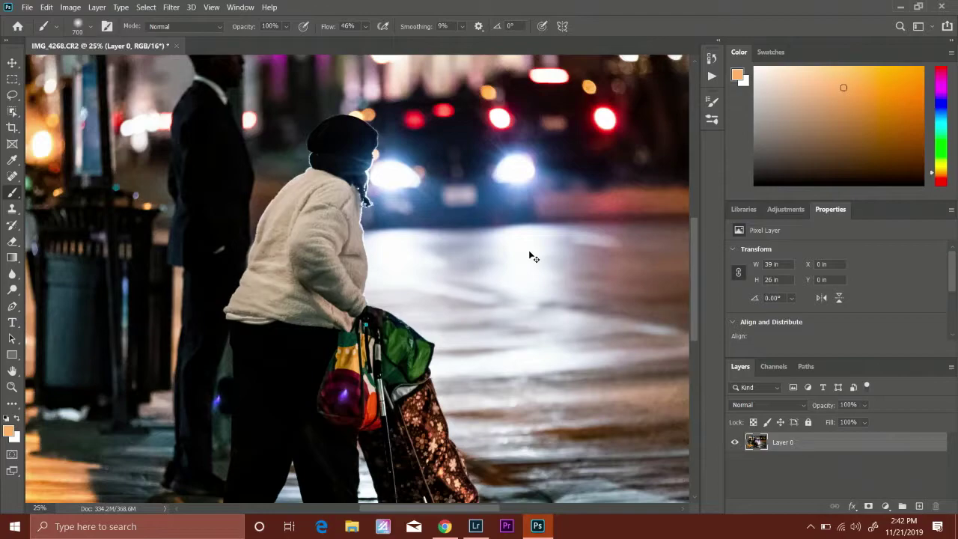
{"action": "left_click_drag", "start_coordinate": [485, 214], "coordinate": [295, 252]}
{"action": "left_click_drag", "start_coordinate": [520, 240], "coordinate": [597, 297]}
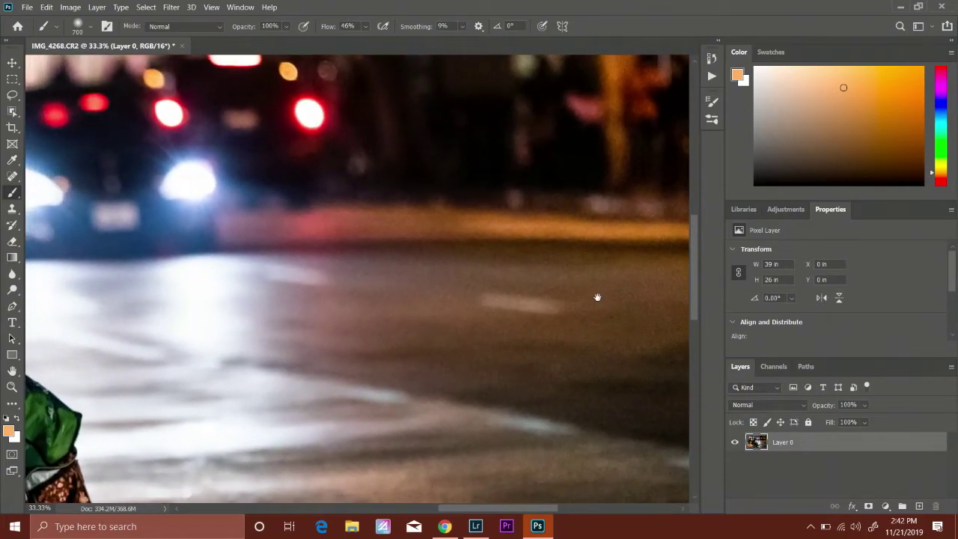
{"action": "left_click_drag", "start_coordinate": [510, 234], "coordinate": [445, 278]}
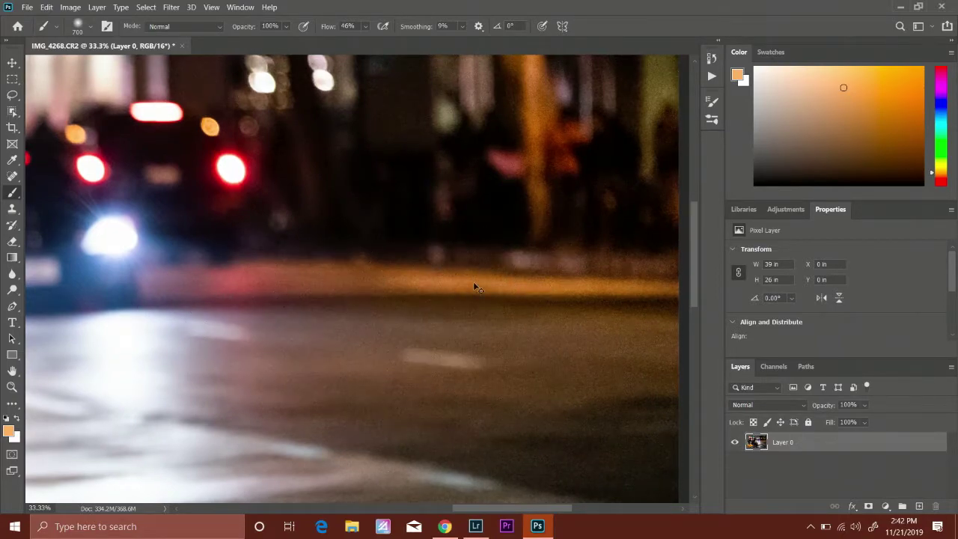
{"action": "key", "text": "ctrl+minus"}
{"action": "key", "text": "ctrl+minus"}
{"action": "key", "text": "ctrl+minus"}
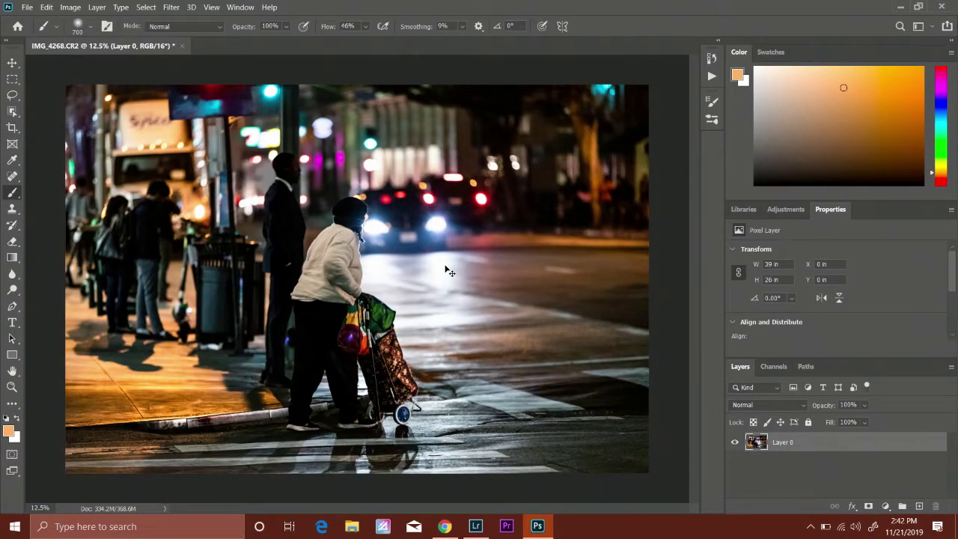
{"action": "key", "text": "ctrl+minus"}
{"action": "key", "text": "ctrl+plus"}
Review the recorded steps of the AntSharpening action, from the layer duplication to the High Pass filter
{"action": "left_click", "coordinate": [711, 76]}
{"action": "scroll", "coordinate": [622, 182], "scroll_direction": "down", "scroll_amount": 3}
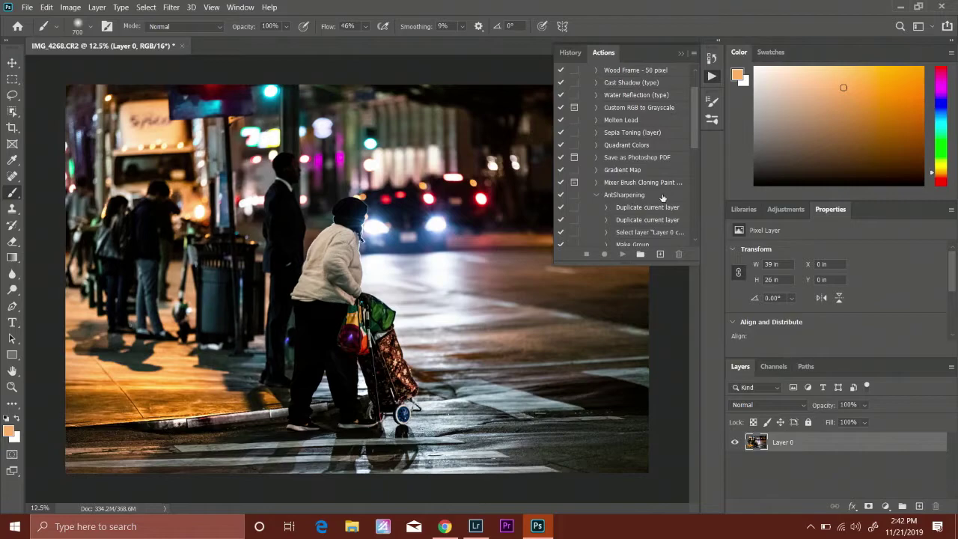
{"action": "left_click", "coordinate": [632, 196]}
{"action": "scroll", "coordinate": [653, 182], "scroll_direction": "down", "scroll_amount": 1}
{"action": "scroll", "coordinate": [653, 182], "scroll_direction": "down", "scroll_amount": 3}
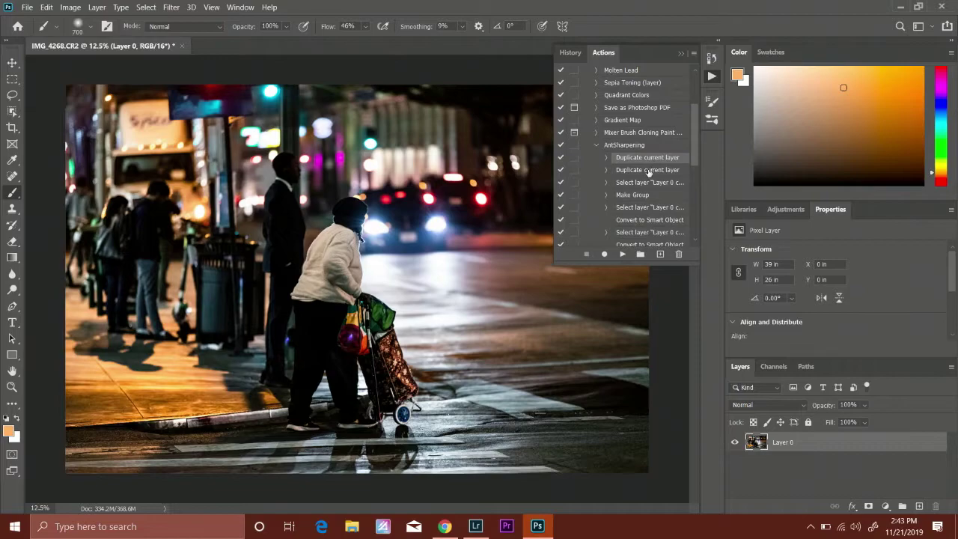
{"action": "scroll", "coordinate": [645, 187], "scroll_direction": "down", "scroll_amount": 1}
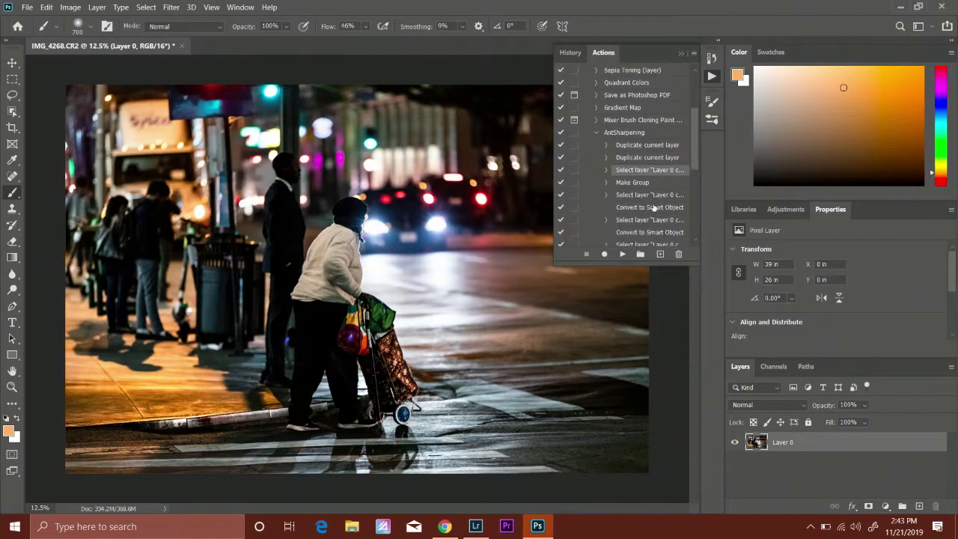
{"action": "scroll", "coordinate": [645, 196], "scroll_direction": "down", "scroll_amount": 2}
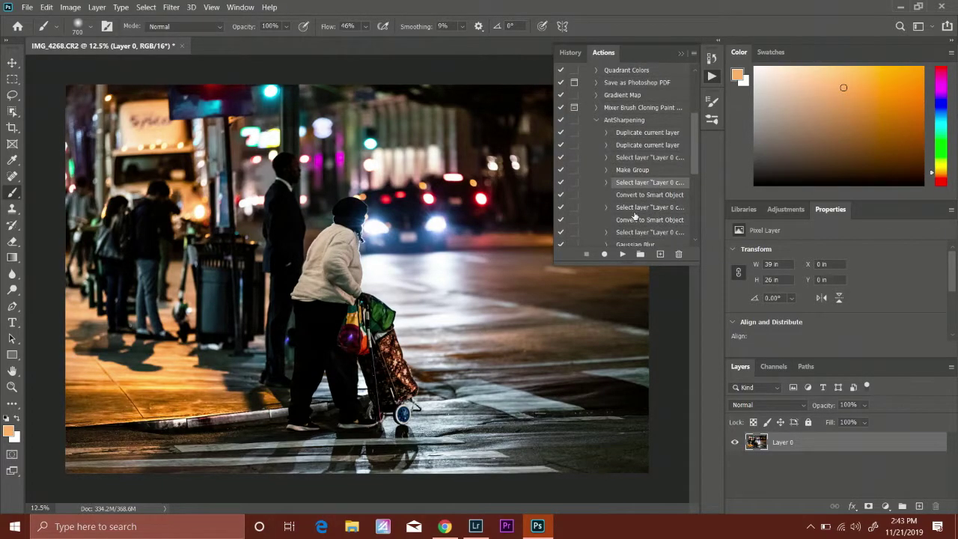
{"action": "scroll", "coordinate": [651, 213], "scroll_direction": "down", "scroll_amount": 4}
Run the whole AntSharpening action on Layer 0 and put away the actions list
{"action": "scroll", "coordinate": [648, 213], "scroll_direction": "up", "scroll_amount": 10}
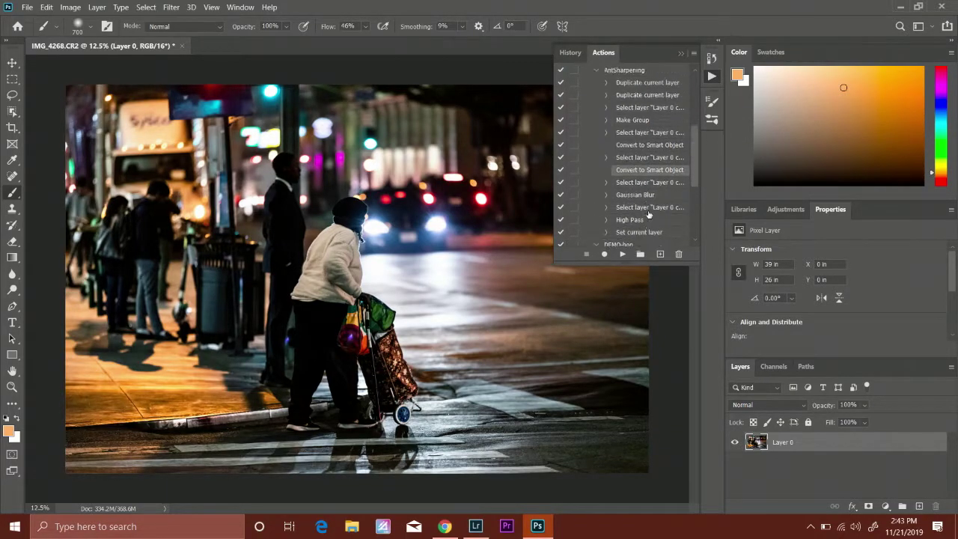
{"action": "left_click", "coordinate": [621, 183]}
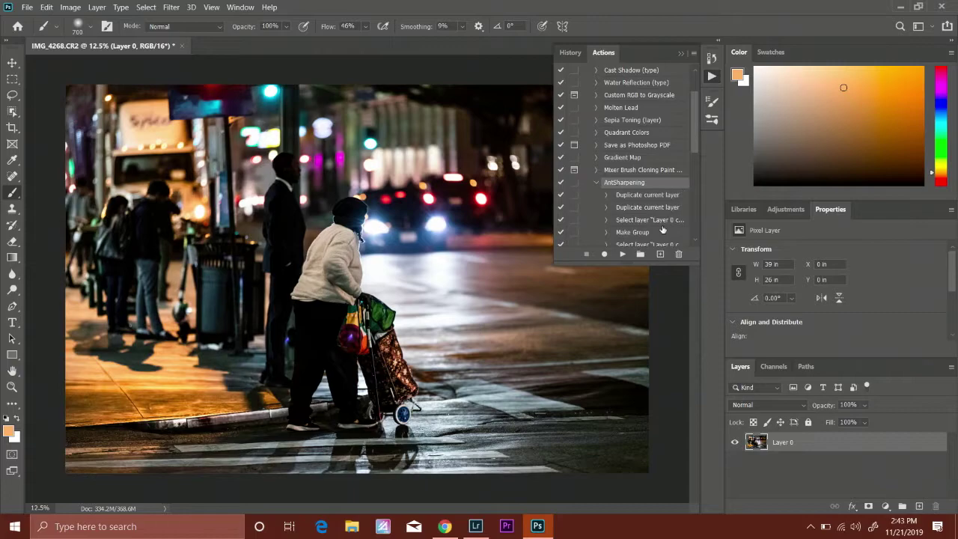
{"action": "left_click", "coordinate": [623, 255]}
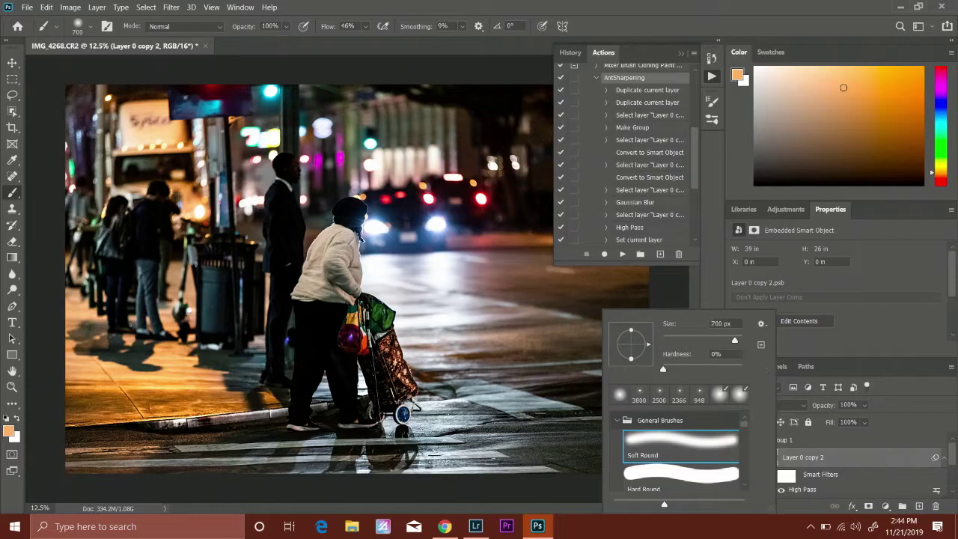
{"action": "left_click", "coordinate": [667, 285]}
{"action": "key", "text": "Return"}
{"action": "left_click", "coordinate": [711, 76]}
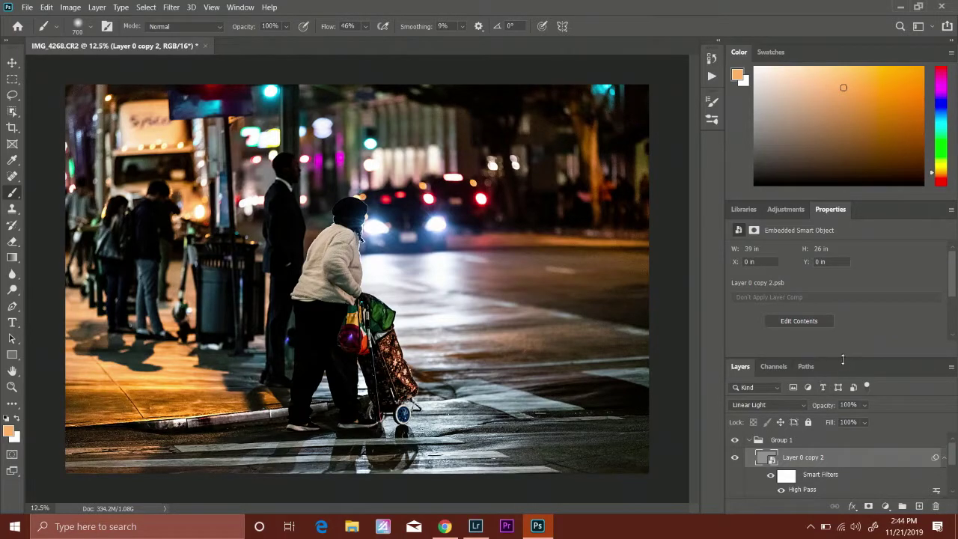
Enlarge the layer list, compare the photo with and without Group 1, and examine the sharpening on the woman up close
{"action": "left_click_drag", "start_coordinate": [844, 359], "coordinate": [851, 302]}
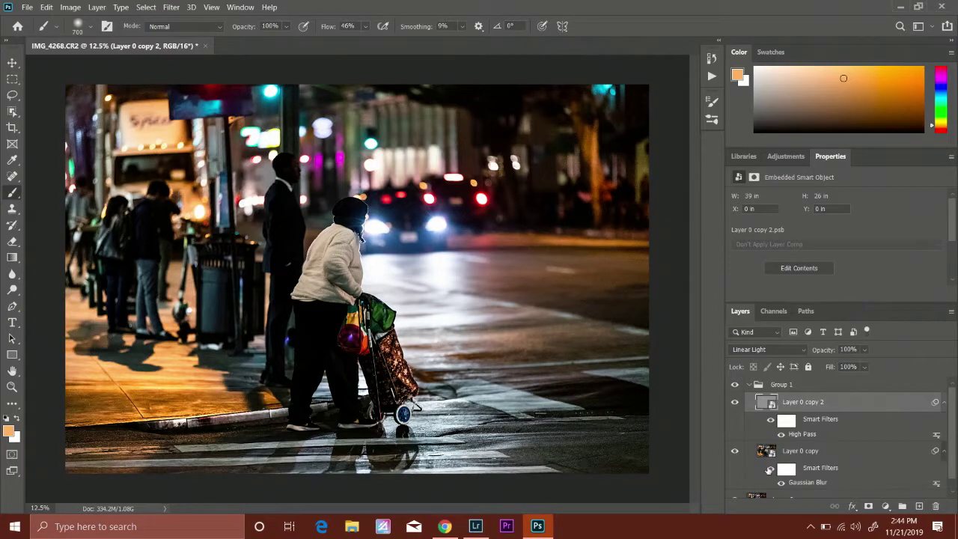
{"action": "left_click", "coordinate": [735, 386]}
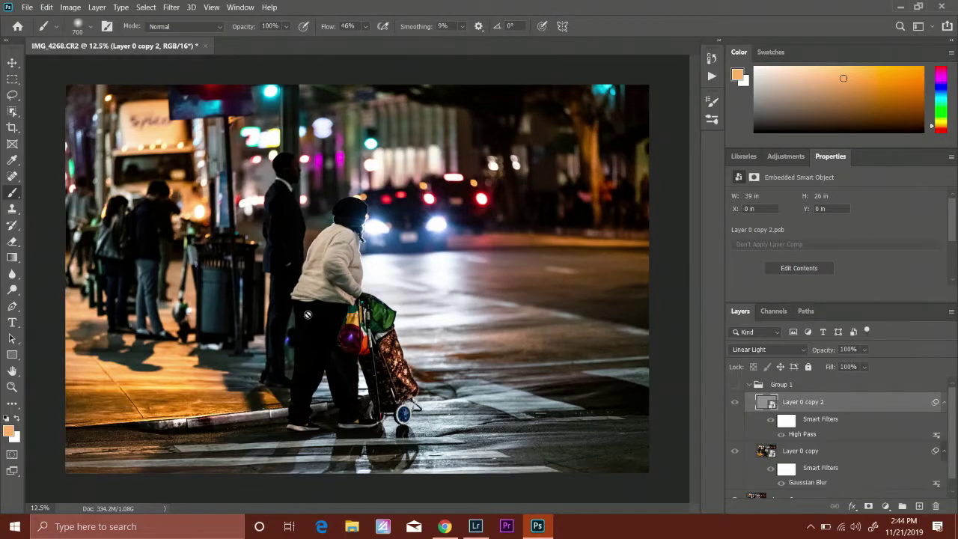
{"action": "left_click", "coordinate": [735, 385]}
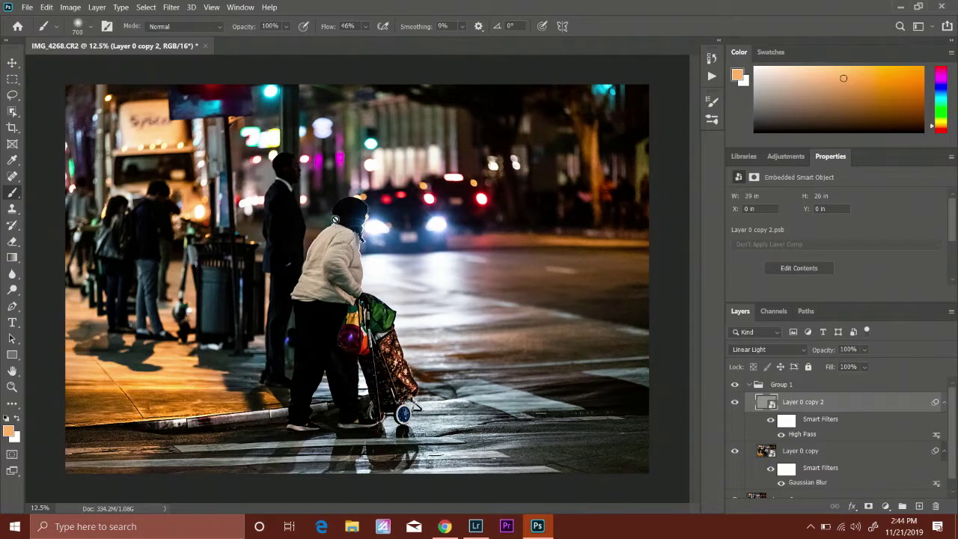
{"action": "key", "text": "ctrl+plus"}
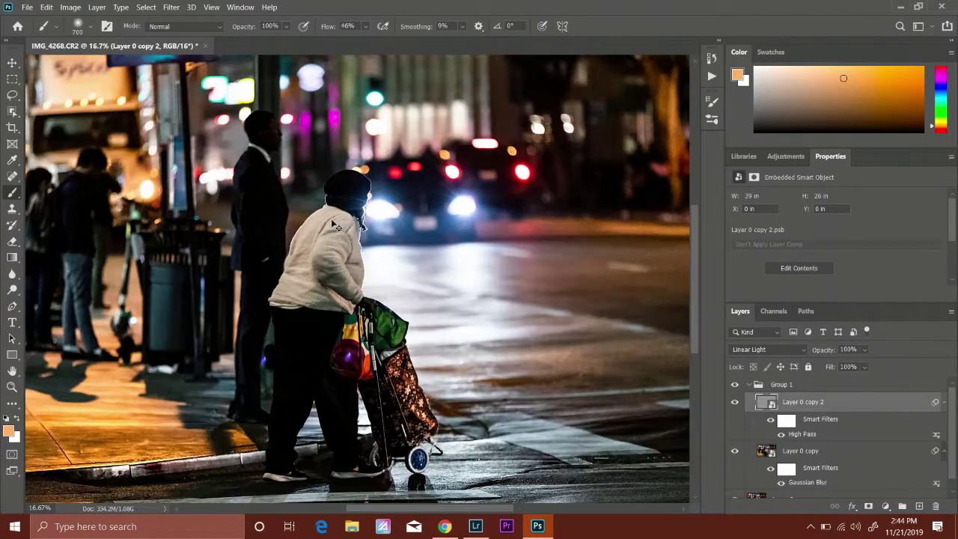
{"action": "key", "text": "ctrl+plus"}
{"action": "right_click", "coordinate": [320, 163]}
{"action": "key", "text": "Escape"}
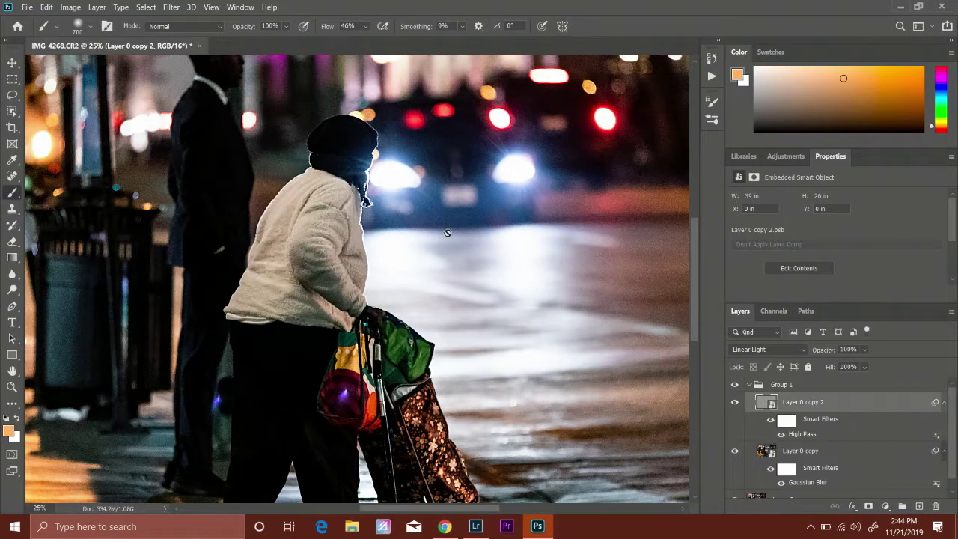
{"action": "key", "text": "ctrl+minus"}
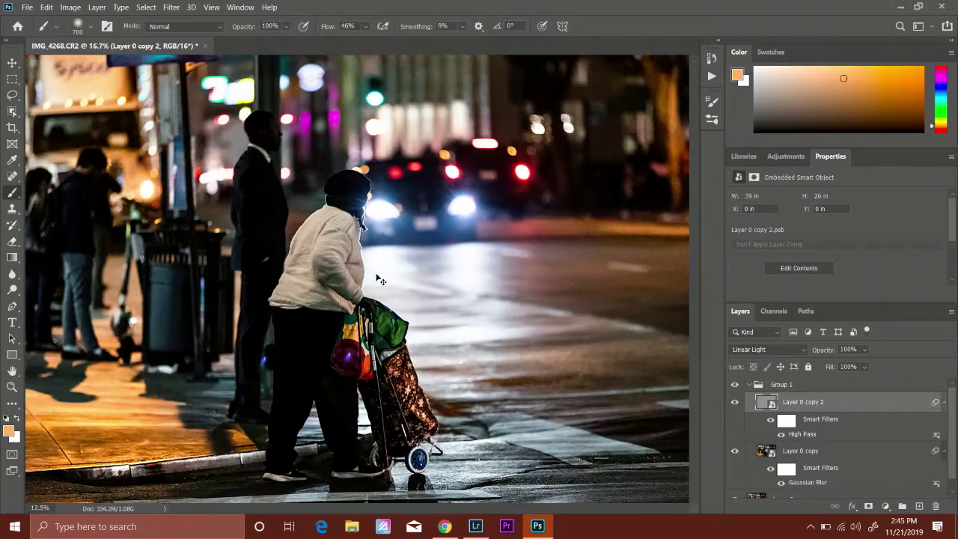
{"action": "key", "text": "ctrl+minus"}
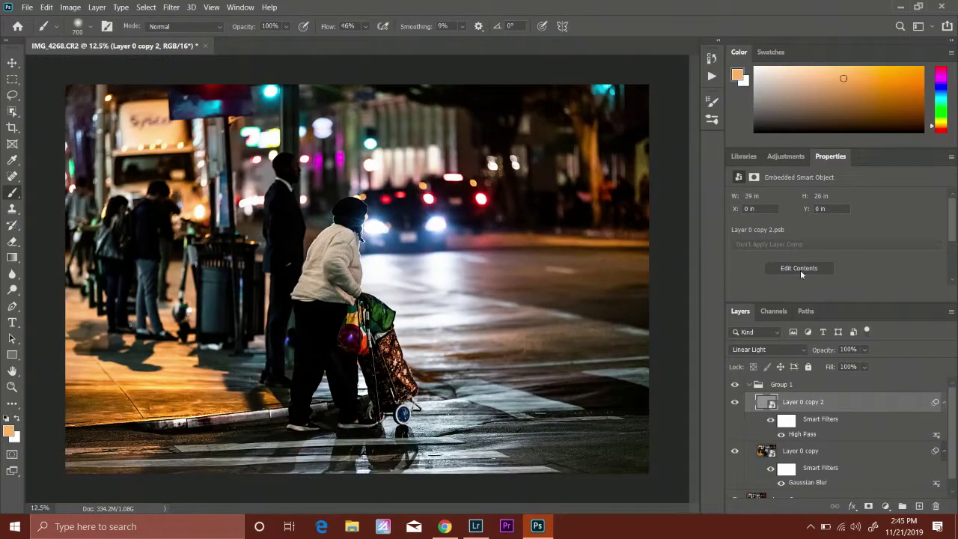
Set the radius of the High Pass smart filter on Layer 0 copy 2 to 4.5 pixels
{"action": "double_click", "coordinate": [805, 435]}
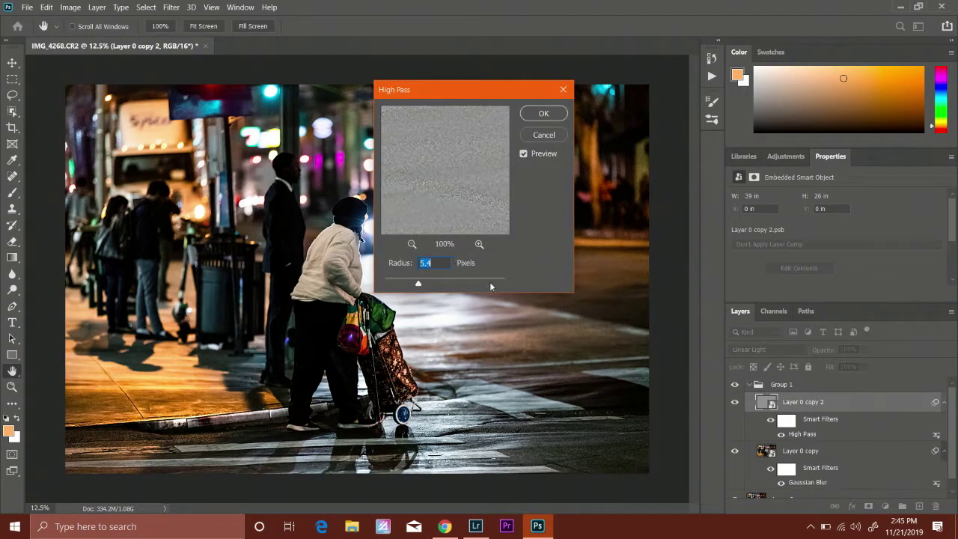
{"action": "key", "text": "Down"}
{"action": "key", "text": "Down"}
{"action": "key", "text": "Down"}
{"action": "key", "text": "Down"}
{"action": "key", "text": "Down"}
{"action": "key", "text": "Down"}
{"action": "key", "text": "Down"}
{"action": "key", "text": "Down"}
{"action": "key", "text": "Down"}
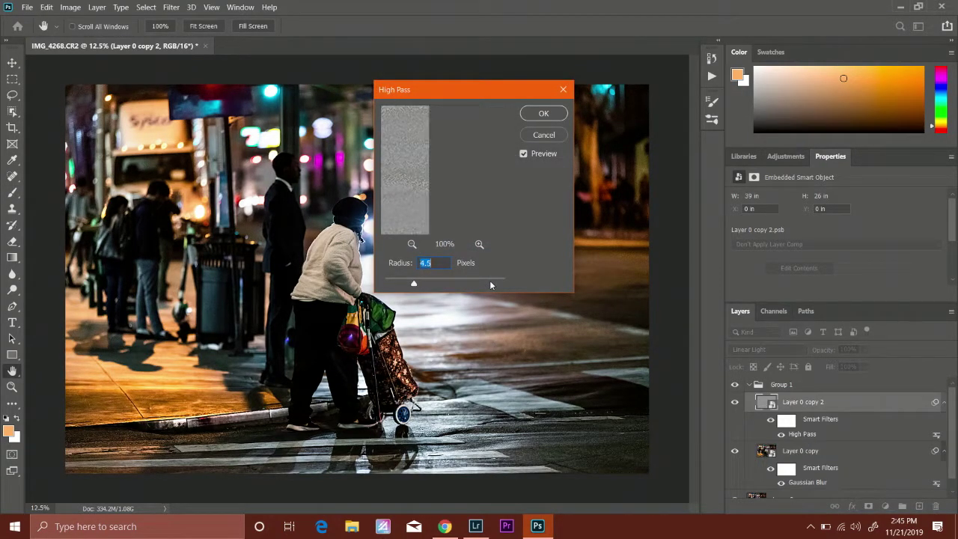
{"action": "left_click", "coordinate": [414, 284]}
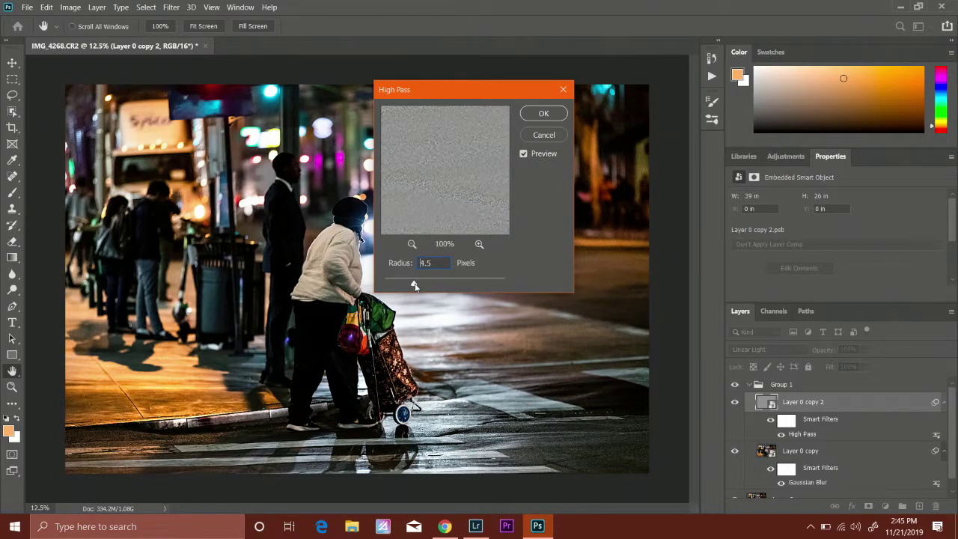
{"action": "left_click", "coordinate": [539, 114]}
{"action": "key", "text": "b"}
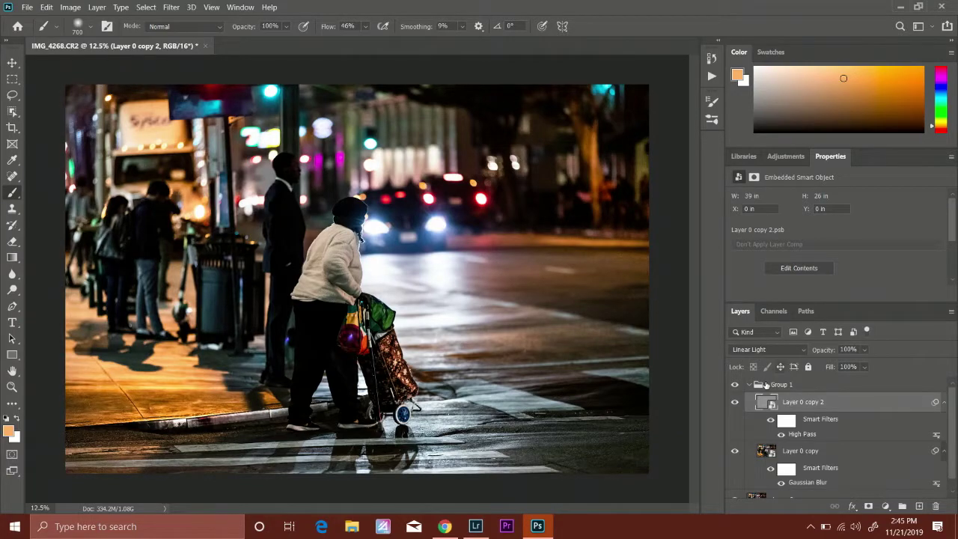
Merge Group 1 into a single layer and compare the photo with and without it
{"action": "left_click", "coordinate": [758, 385]}
{"action": "left_click", "coordinate": [751, 384]}
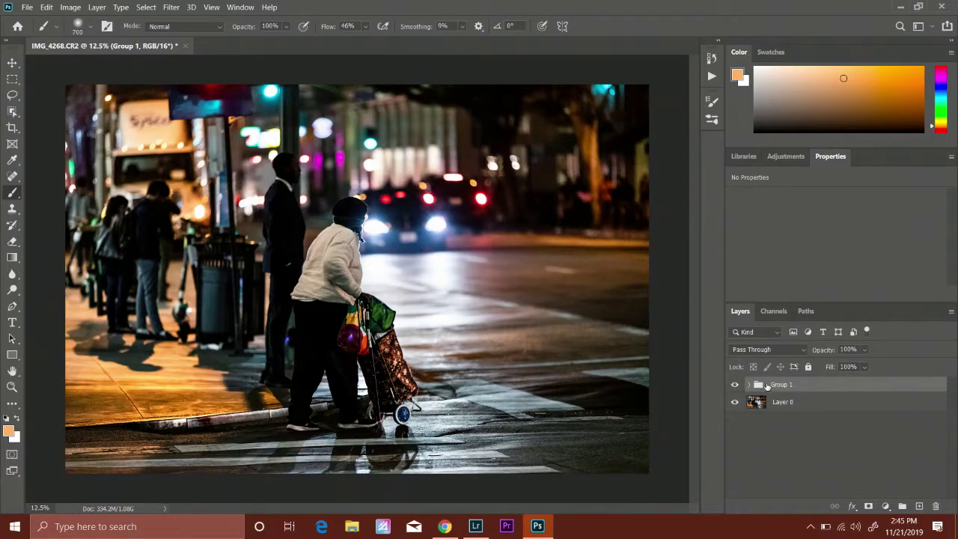
{"action": "right_click", "coordinate": [774, 386]}
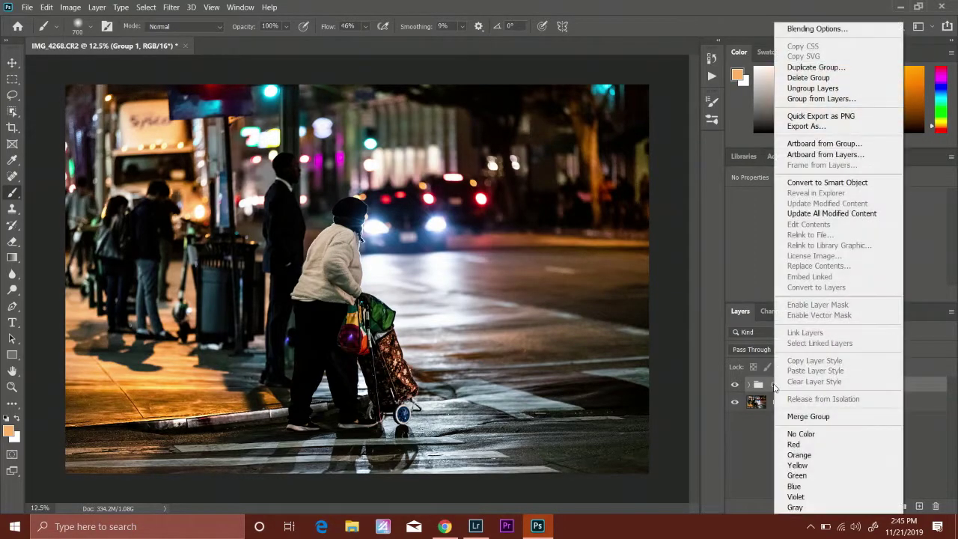
{"action": "left_click", "coordinate": [818, 415]}
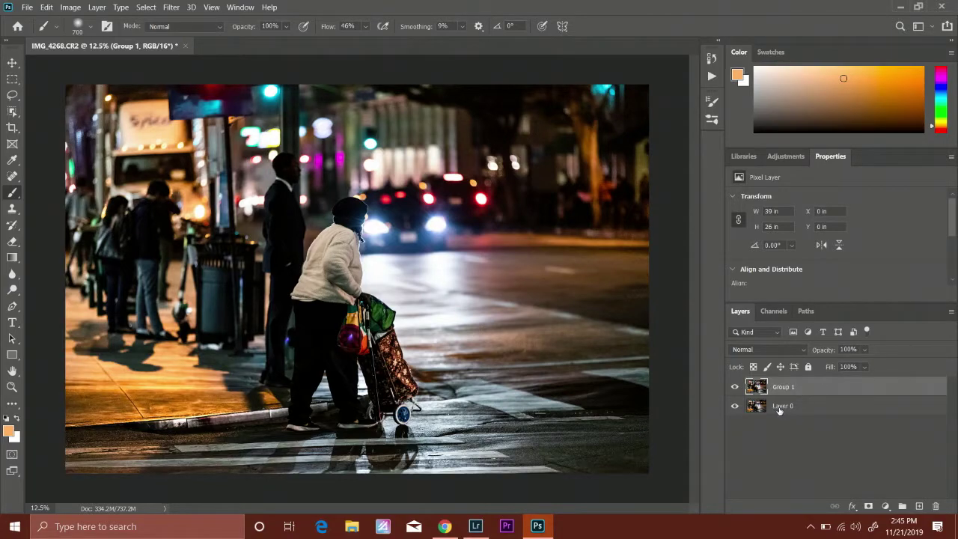
{"action": "left_click", "coordinate": [735, 387]}
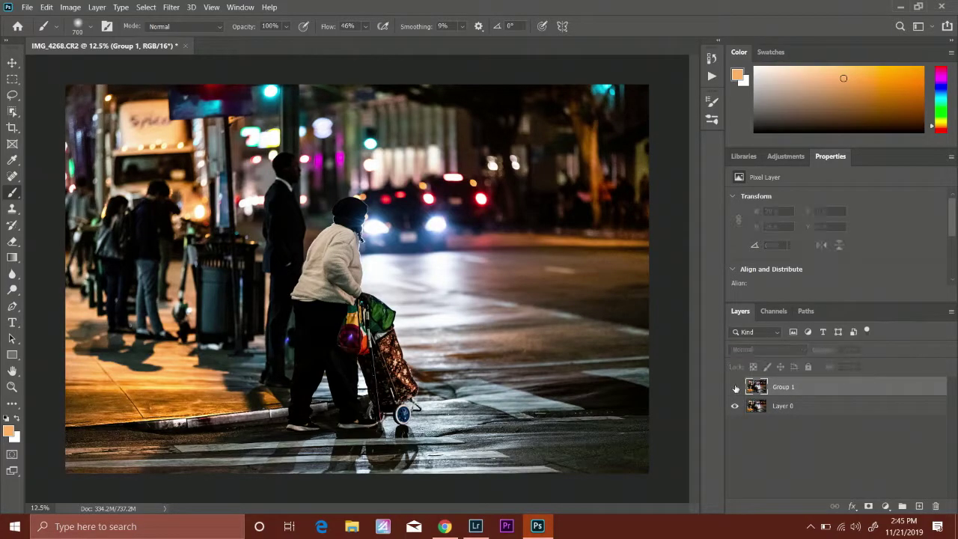
{"action": "left_click", "coordinate": [735, 388]}
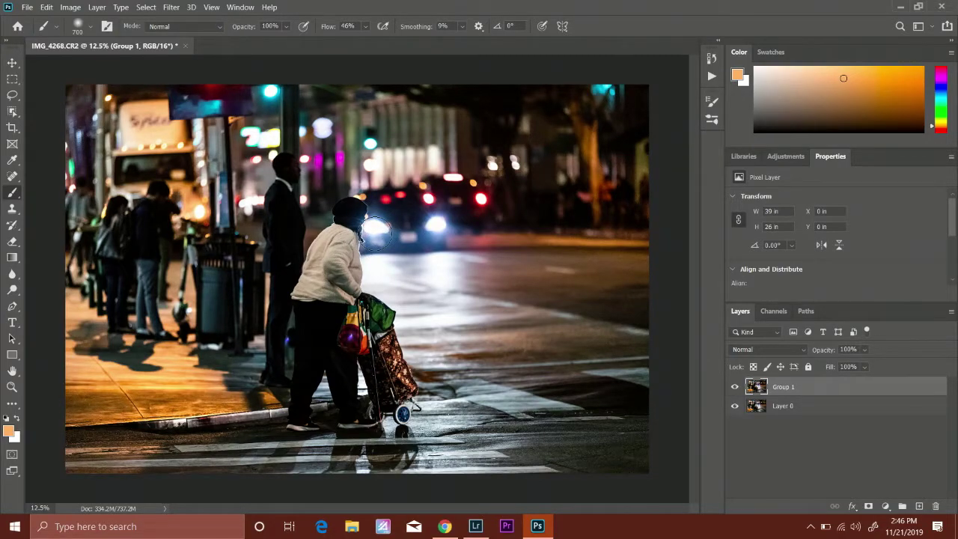
Choose the Sunshine 1 brush from the 20 Sunshine Brushes set for painting starbursts
{"action": "left_click", "coordinate": [77, 27]}
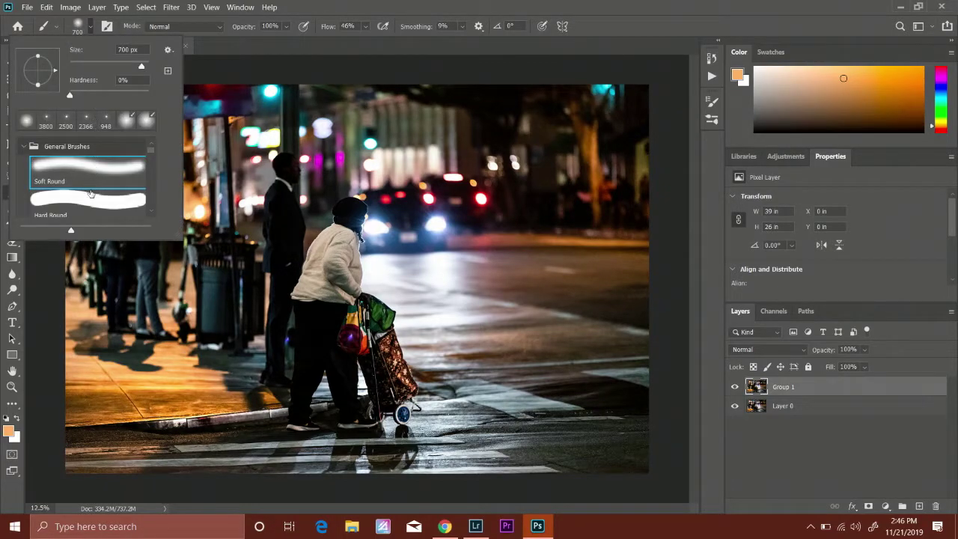
{"action": "scroll", "coordinate": [92, 193], "scroll_direction": "down", "scroll_amount": 2}
{"action": "scroll", "coordinate": [92, 193], "scroll_direction": "down", "scroll_amount": 4}
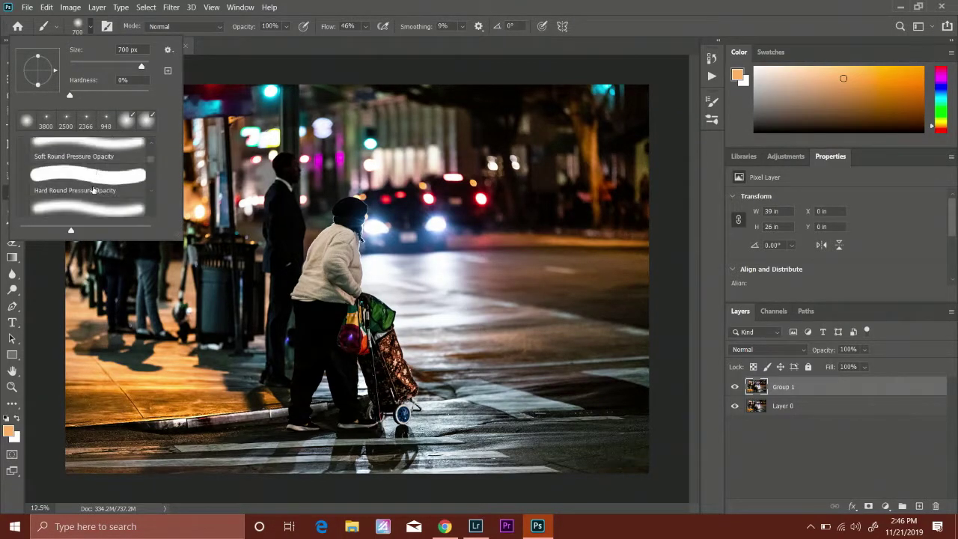
{"action": "scroll", "coordinate": [92, 191], "scroll_direction": "down", "scroll_amount": 5}
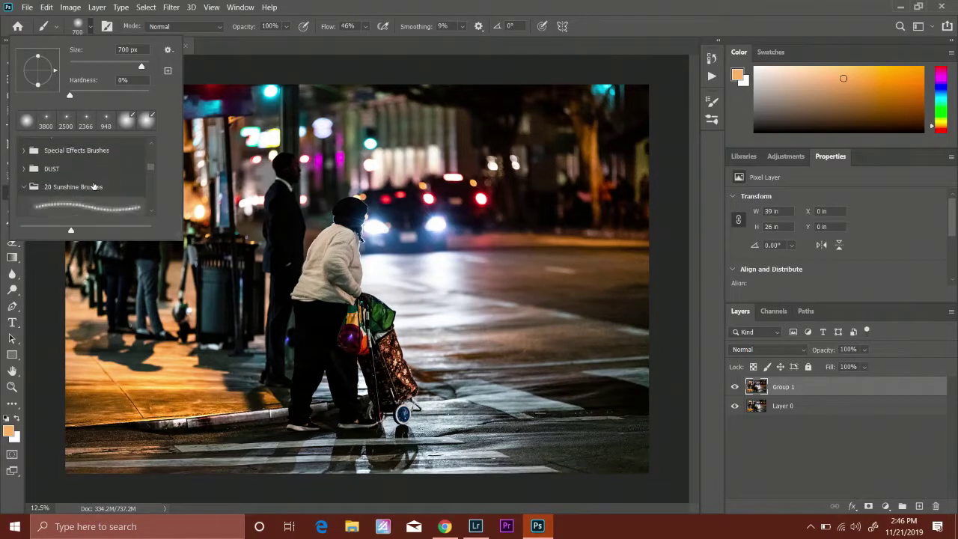
{"action": "scroll", "coordinate": [47, 181], "scroll_direction": "down", "scroll_amount": 2}
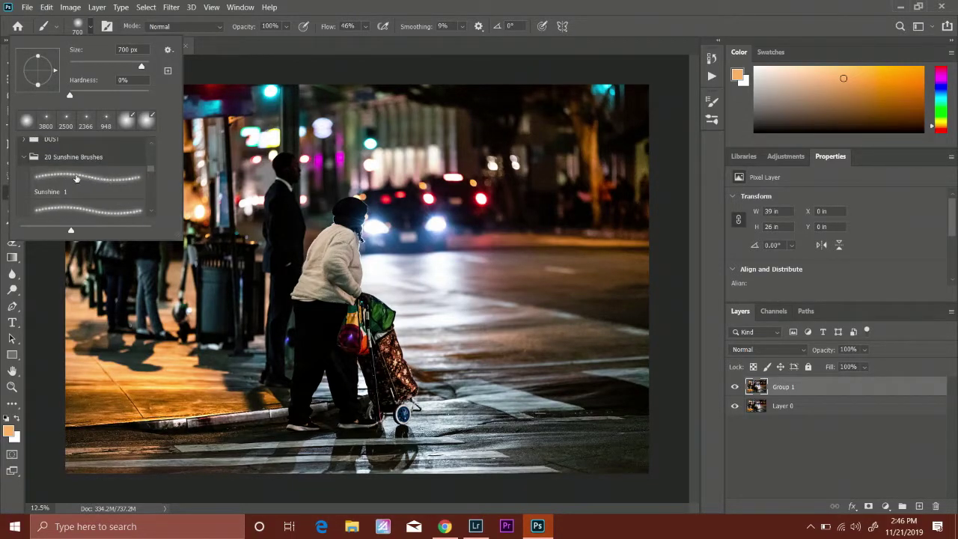
{"action": "left_click", "coordinate": [73, 178]}
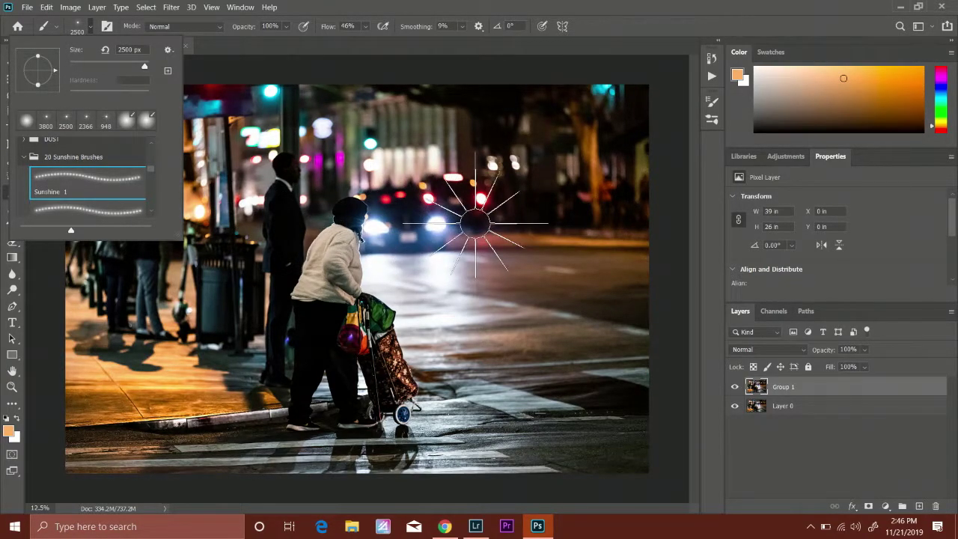
{"action": "left_click", "coordinate": [359, 55]}
Reduce the starburst brush size to 1400 px to suit the car's headlights
{"action": "key", "text": "bracketleft"}
{"action": "key", "text": "bracketleft"}
{"action": "key", "text": "bracketleft"}
{"action": "key", "text": "bracketleft"}
{"action": "key", "text": "bracketleft"}
{"action": "key", "text": "bracketleft"}
{"action": "key", "text": "bracketleft"}
{"action": "key", "text": "bracketleft"}
{"action": "key", "text": "bracketleft"}
{"action": "key", "text": "bracketleft"}
{"action": "key", "text": "bracketleft"}
{"action": "key", "text": "bracketleft"}
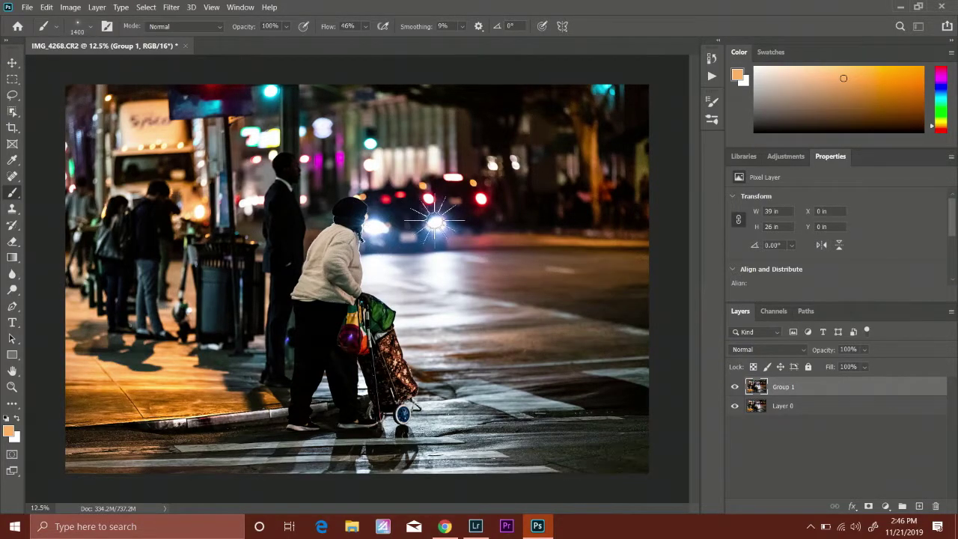
Add a new layer above Group 1 and sample the white of the car's right-hand headlight as the brush colour
{"action": "left_click", "coordinate": [919, 507]}
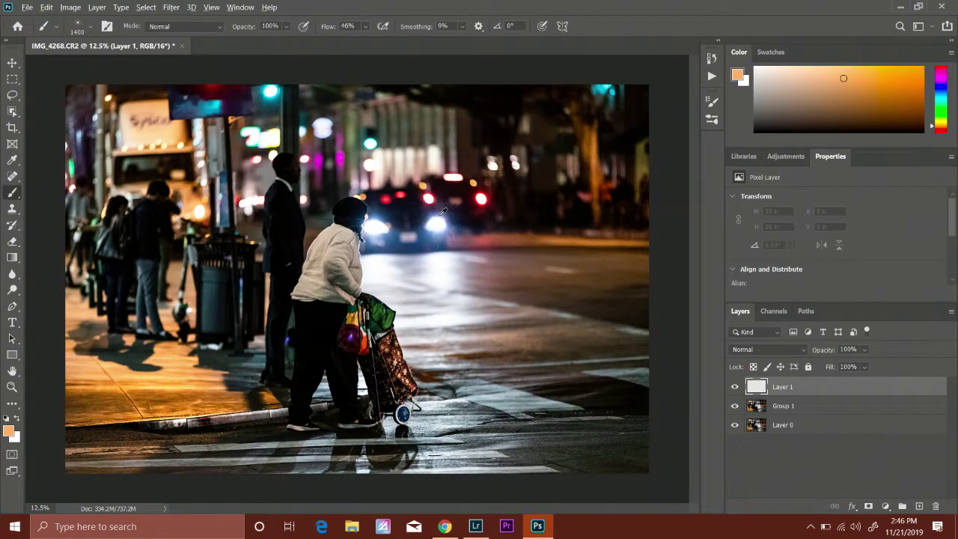
{"action": "left_click", "coordinate": [433, 223], "text": "alt"}
Try stamping a starburst on the right-hand headlight, enlarging the brush to 1900 px
{"action": "left_click", "coordinate": [437, 224]}
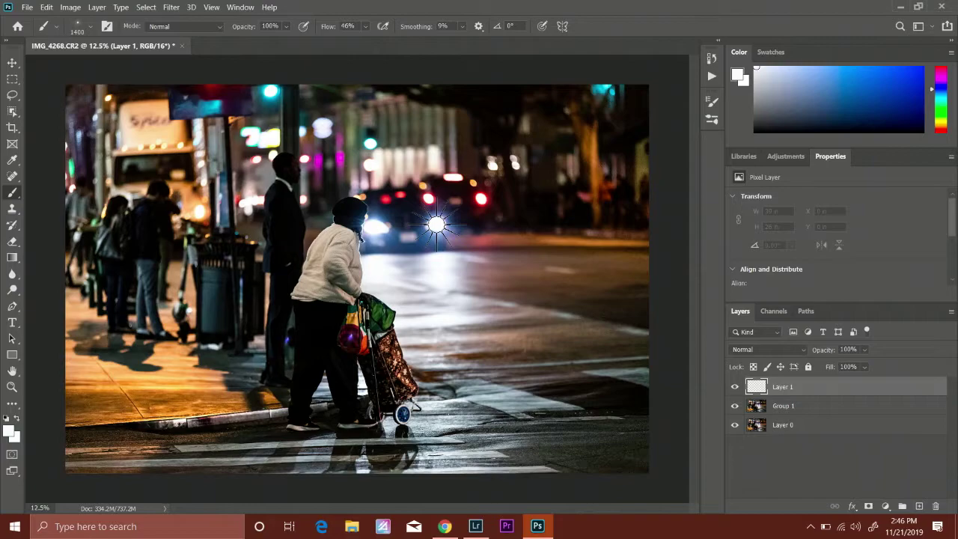
{"action": "key", "text": "bracketright"}
{"action": "key", "text": "bracketright"}
{"action": "key", "text": "bracketright"}
{"action": "key", "text": "bracketright"}
{"action": "key", "text": "bracketright"}
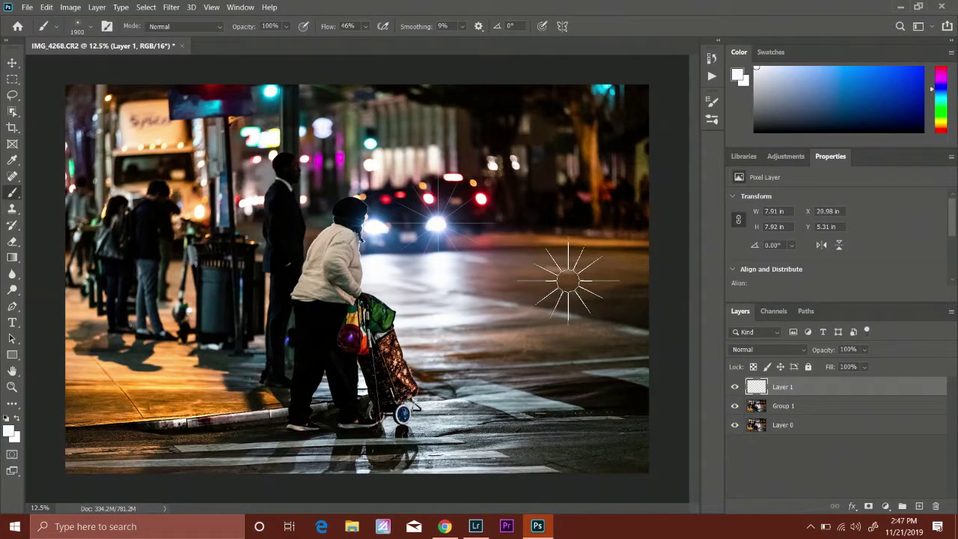
{"action": "left_click", "coordinate": [434, 217]}
Try a smaller starburst on the right-hand headlight with the brush at 1300 px
{"action": "key", "text": "bracketleft"}
{"action": "key", "text": "bracketleft"}
{"action": "key", "text": "bracketleft"}
{"action": "key", "text": "bracketleft"}
{"action": "key", "text": "bracketleft"}
{"action": "key", "text": "bracketleft"}
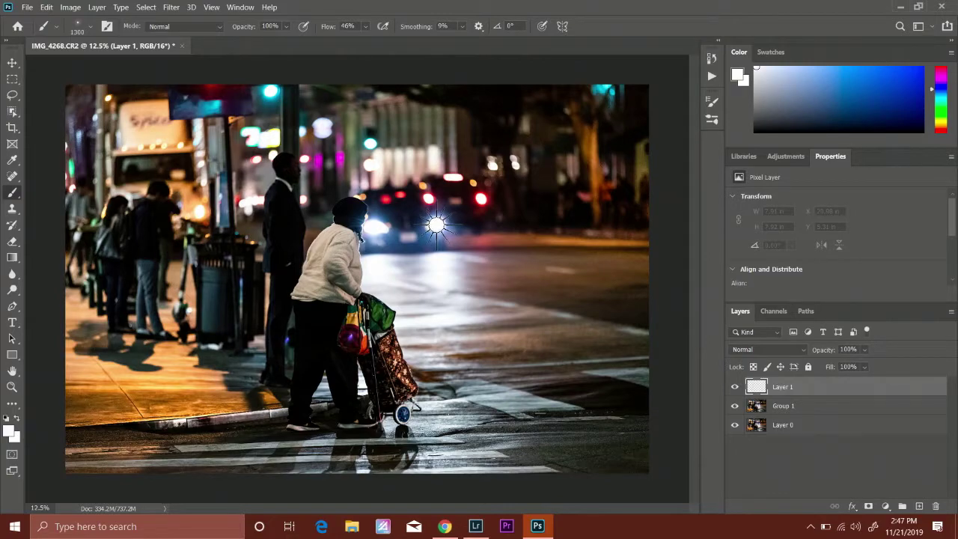
{"action": "left_click", "coordinate": [436, 224]}
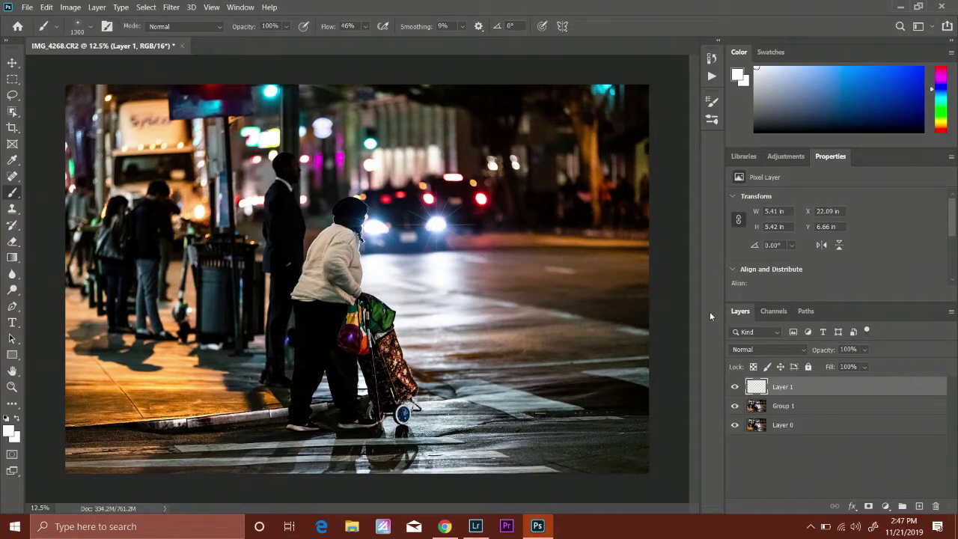
Stamp one starburst on each of the car's two headlights with the brush at 1200 px
{"action": "key", "text": "bracketleft"}
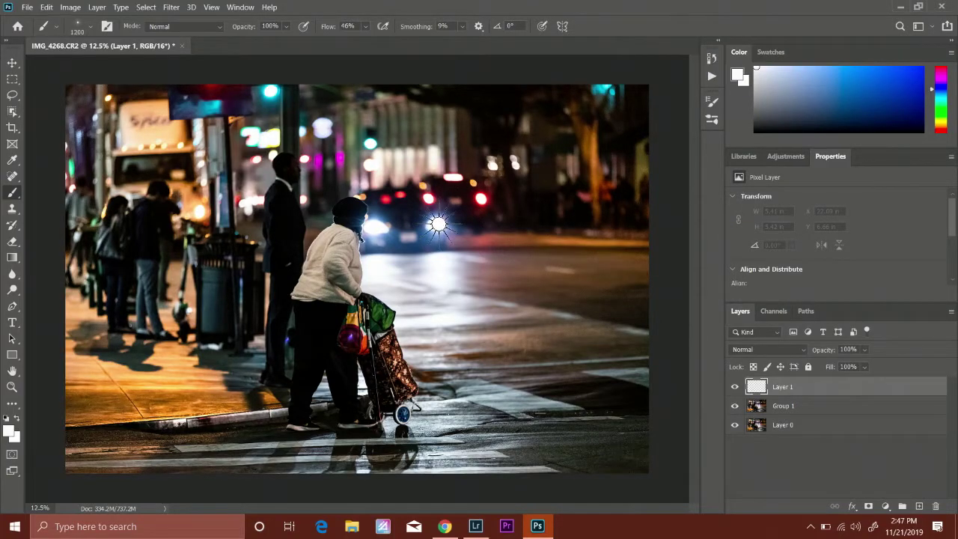
{"action": "left_click", "coordinate": [437, 225]}
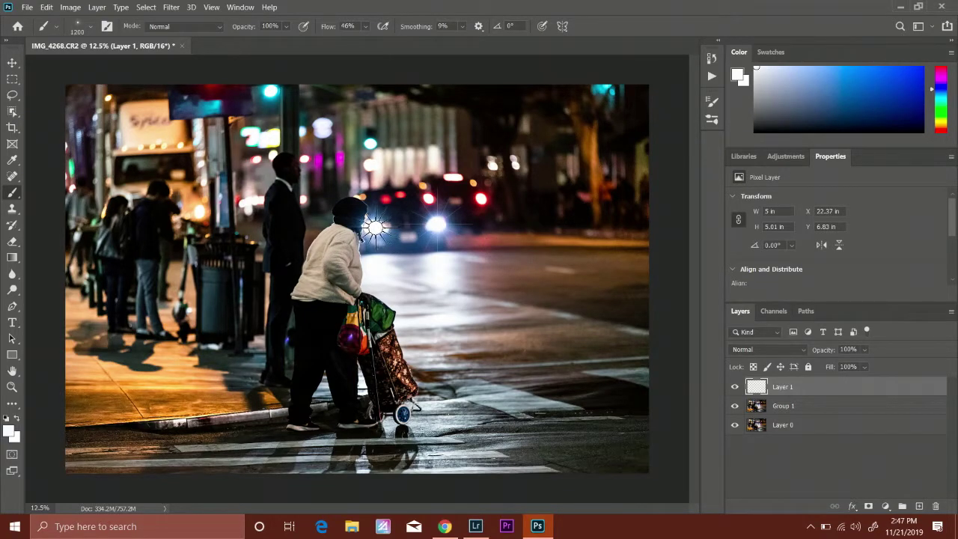
{"action": "left_click", "coordinate": [375, 225]}
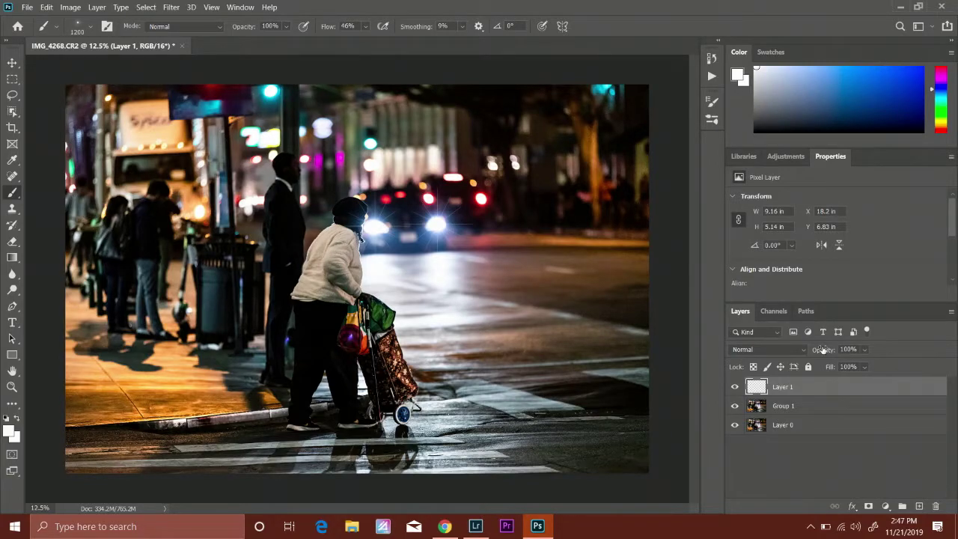
Convert Layer 1 to a smart object and apply a light Gaussian Blur to its starbursts
{"action": "right_click", "coordinate": [807, 389]}
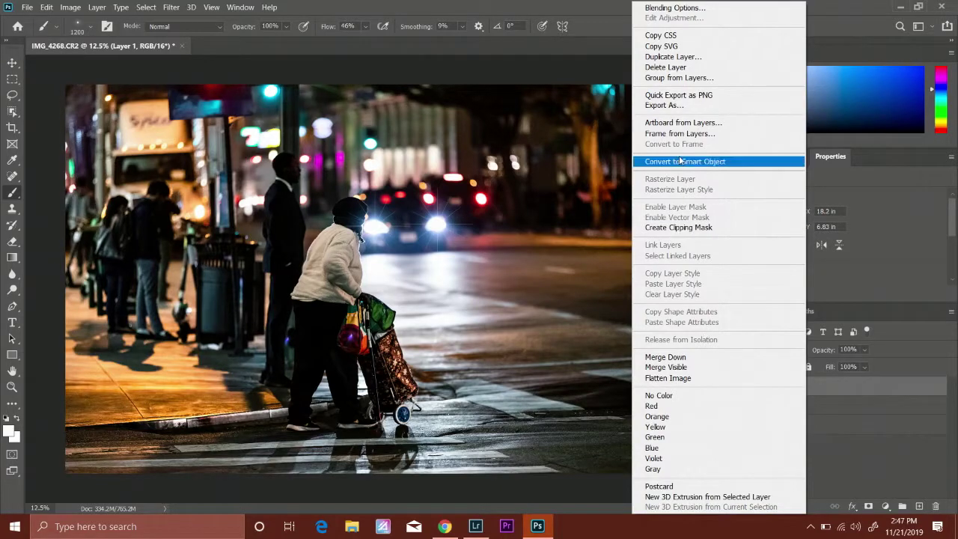
{"action": "left_click", "coordinate": [678, 161]}
{"action": "left_click", "coordinate": [171, 9]}
{"action": "mouse_move", "coordinate": [295, 145]}
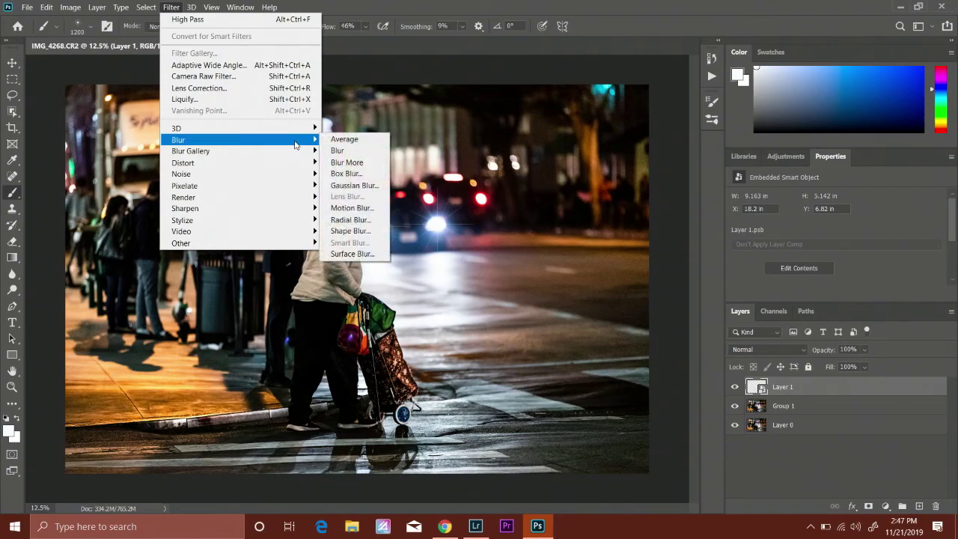
{"action": "left_click", "coordinate": [355, 185]}
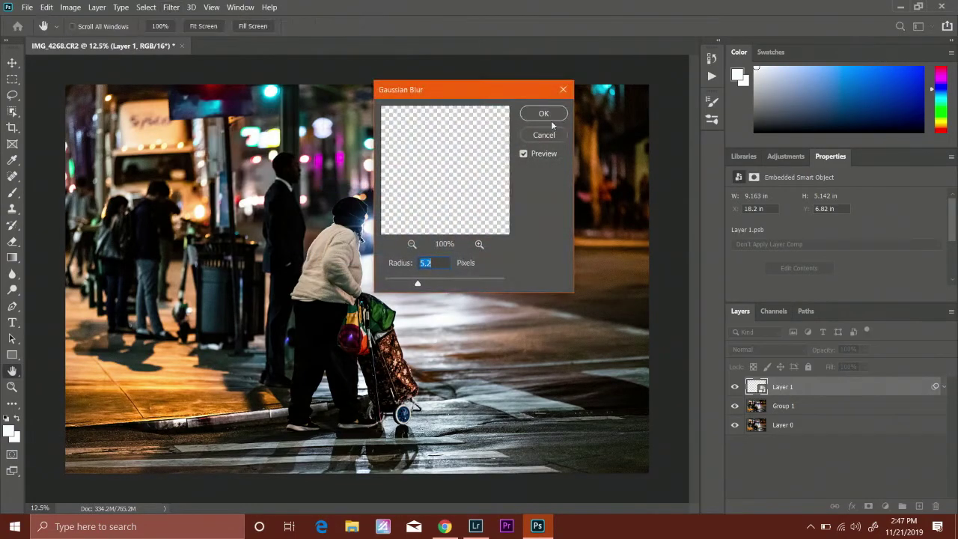
{"action": "left_click_drag", "start_coordinate": [511, 91], "coordinate": [833, 155]}
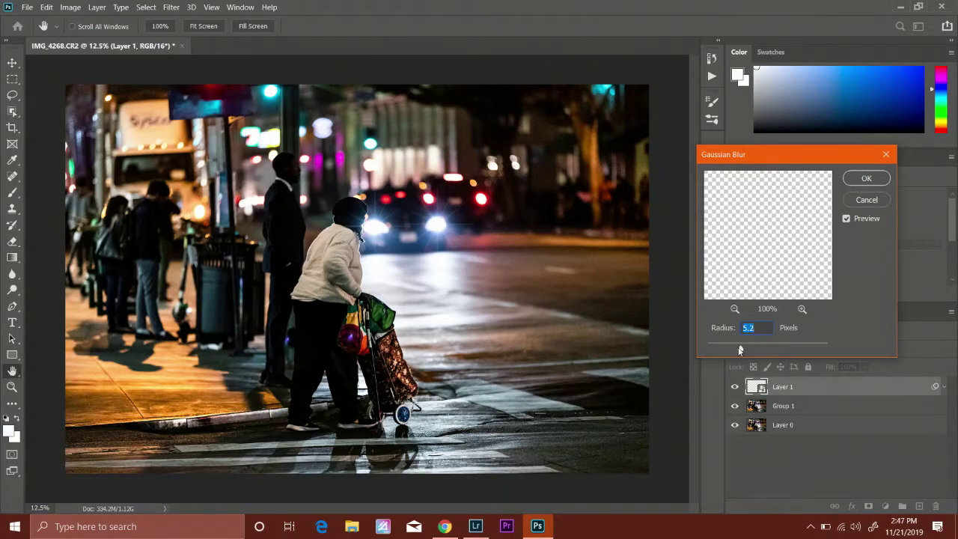
{"action": "left_click_drag", "start_coordinate": [740, 349], "coordinate": [711, 349]}
{"action": "left_click_drag", "start_coordinate": [707, 350], "coordinate": [730, 340]}
{"action": "left_click", "coordinate": [866, 178]}
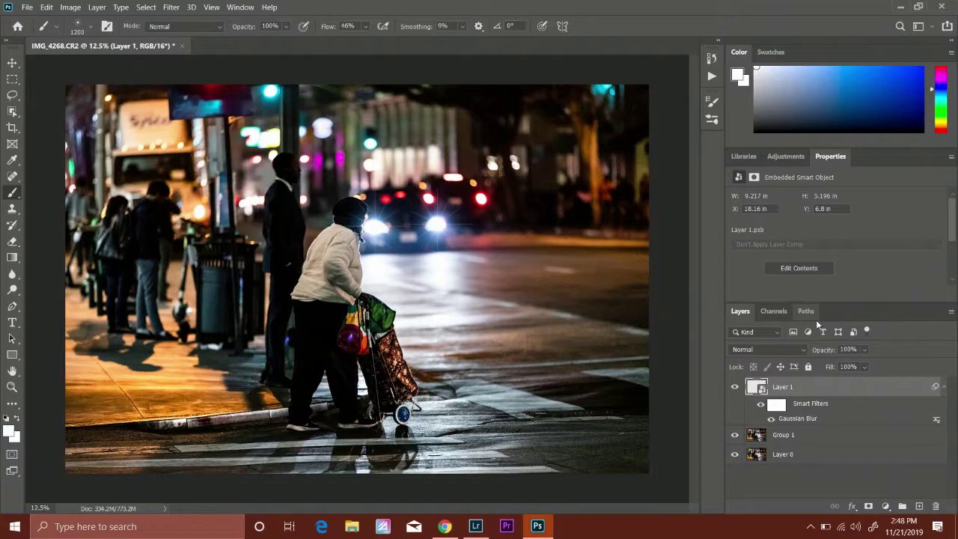
Slightly increase the radius of the Gaussian Blur smart filter on Layer 1
{"action": "double_click", "coordinate": [795, 420]}
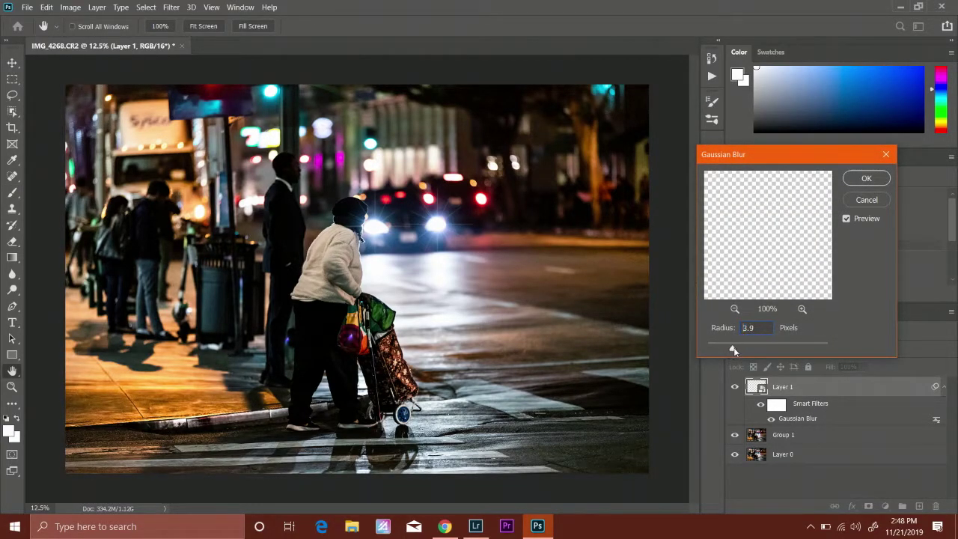
{"action": "left_click_drag", "start_coordinate": [737, 349], "coordinate": [746, 346]}
{"action": "left_click", "coordinate": [871, 184]}
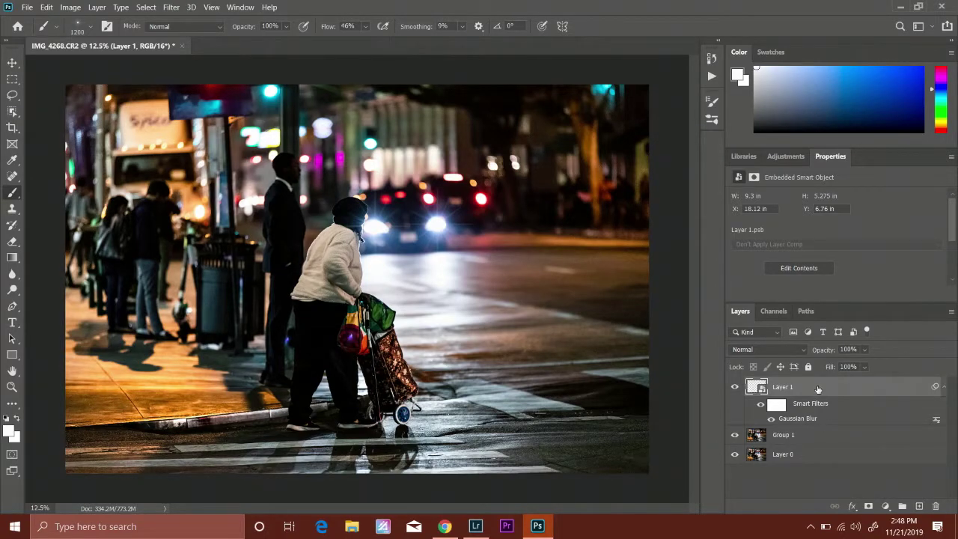
Add a new layer on top and lasso a road area about 7.87 by 8.37 in below the right-hand headlight
{"action": "left_click", "coordinate": [919, 505]}
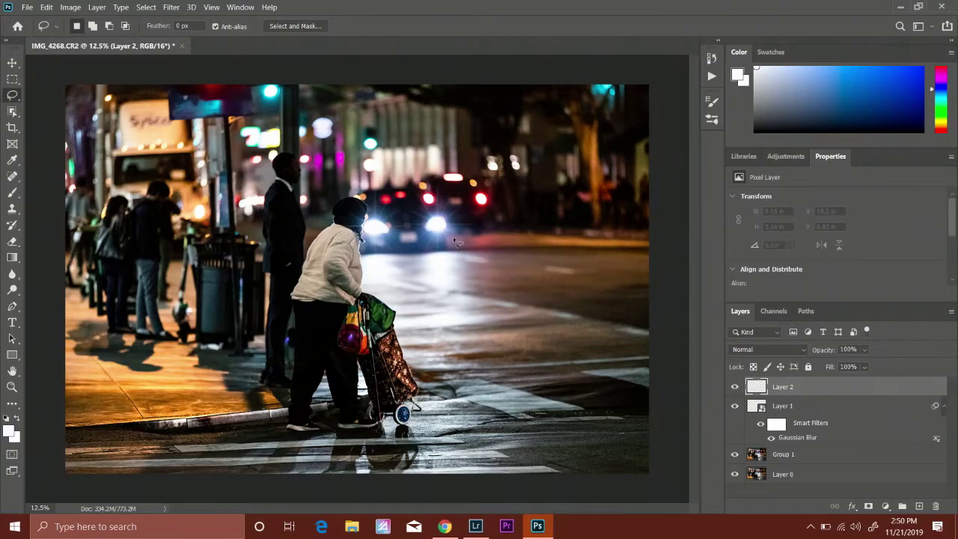
{"action": "mouse_move", "coordinate": [544, 328]}
{"action": "left_mouse_down"}
{"action": "mouse_move", "coordinate": [544, 350]}
{"action": "mouse_move", "coordinate": [508, 354]}
{"action": "mouse_move", "coordinate": [449, 336]}
{"action": "mouse_move", "coordinate": [434, 262]}
{"action": "mouse_move", "coordinate": [442, 236]}
{"action": "mouse_move", "coordinate": [455, 235]}
{"action": "left_mouse_up"}
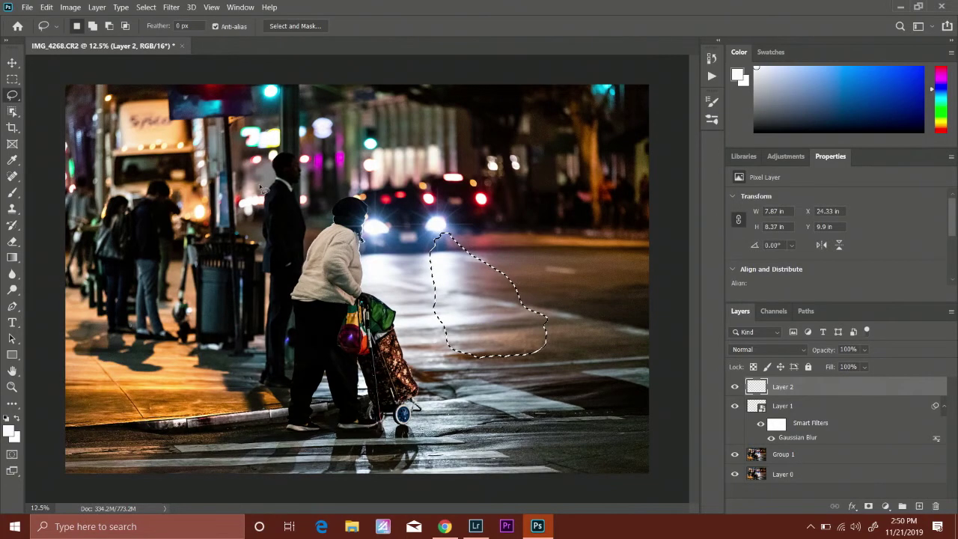
Switch to the Soft Round brush at 1200 px and set its flow to 29%
{"action": "key", "text": "b"}
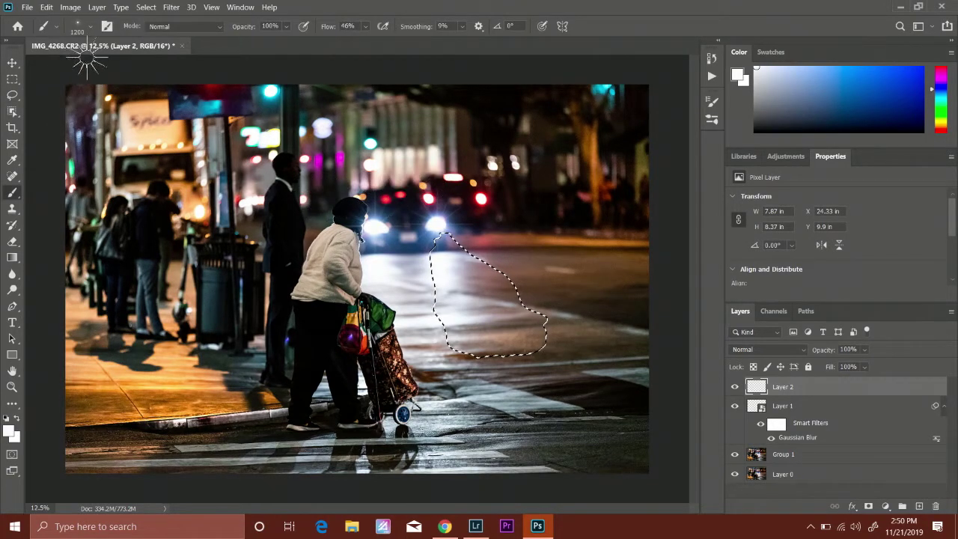
{"action": "left_click", "coordinate": [88, 27]}
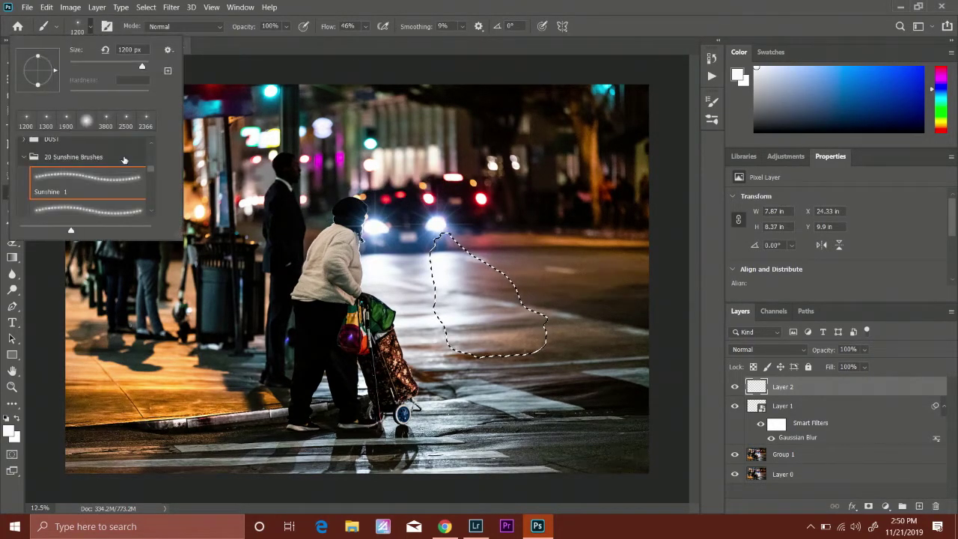
{"action": "left_click_drag", "start_coordinate": [151, 170], "coordinate": [148, 138]}
{"action": "left_click", "coordinate": [87, 166]}
{"action": "left_click", "coordinate": [651, 29]}
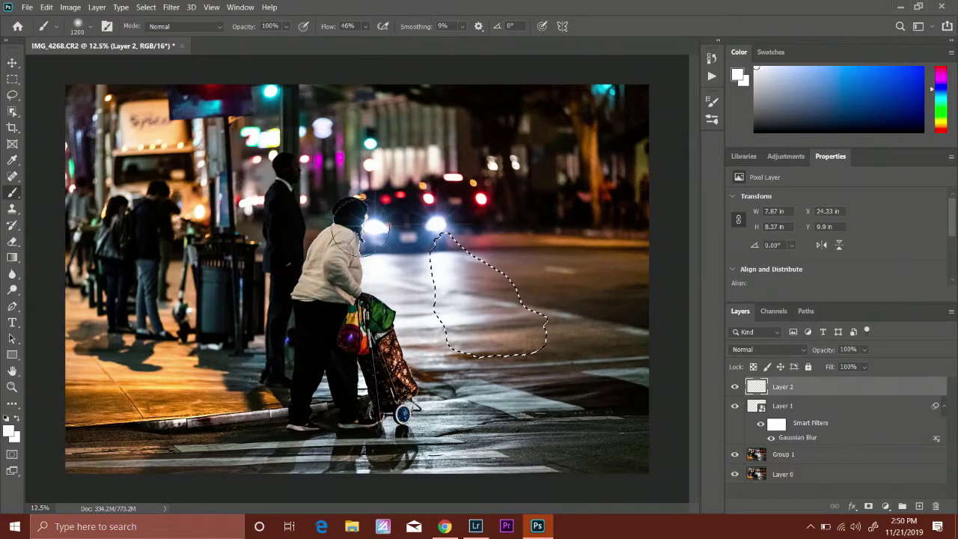
{"action": "left_click", "coordinate": [366, 28]}
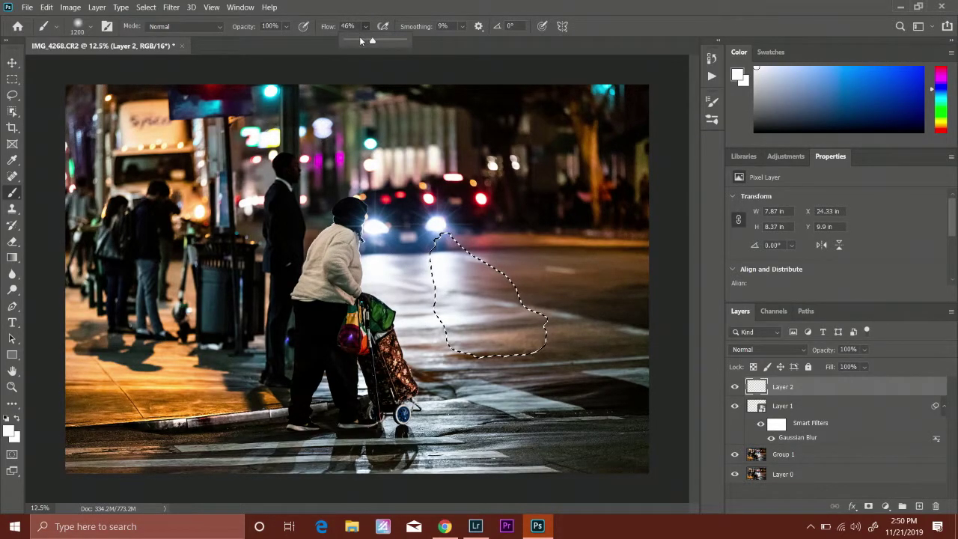
{"action": "left_click", "coordinate": [363, 39]}
{"action": "left_click", "coordinate": [491, 6]}
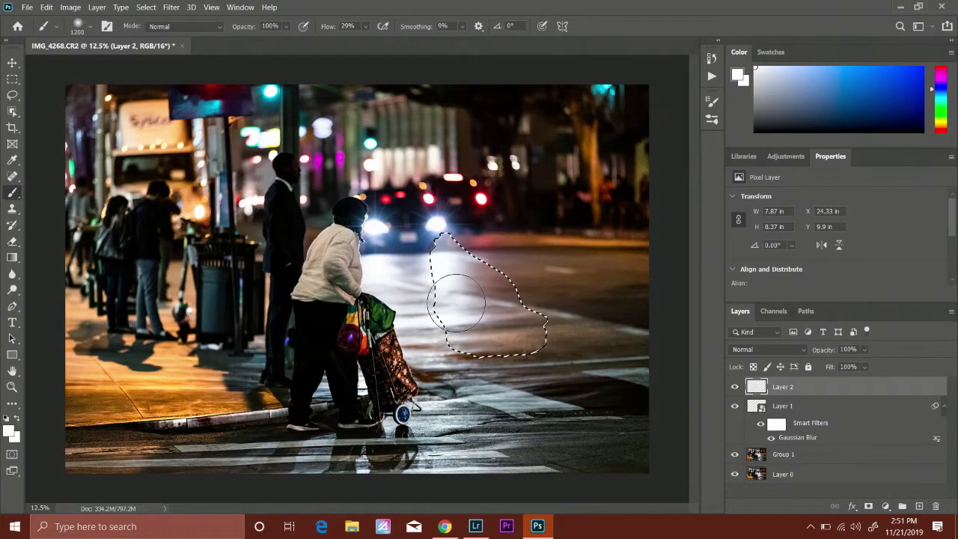
Sample the pale bluish grey of the headlight reflection on the road and paint the lassoed area with it on Layer 2
{"action": "left_click", "coordinate": [406, 262], "text": "alt"}
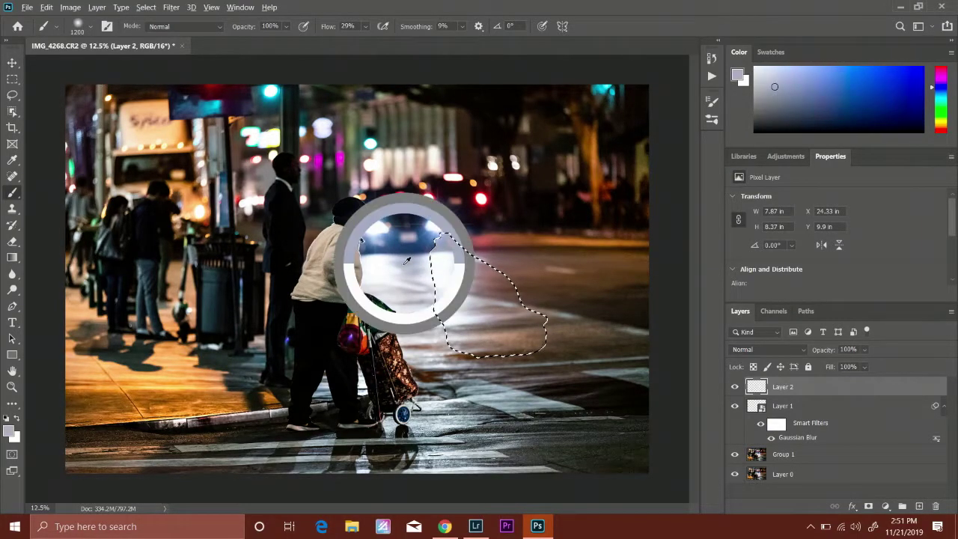
{"action": "left_click", "coordinate": [408, 266], "text": "alt"}
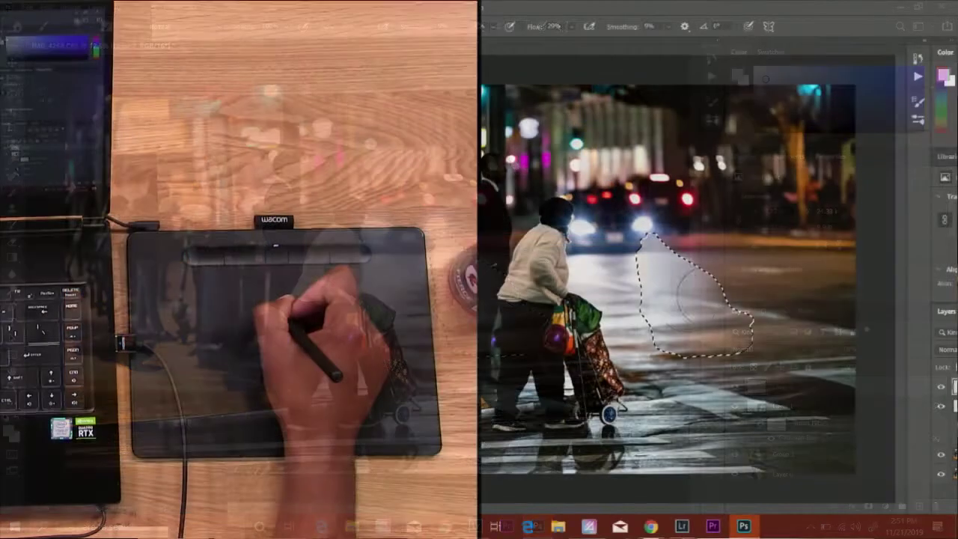
{"action": "mouse_move", "coordinate": [506, 288]}
{"action": "left_mouse_down"}
{"action": "mouse_move", "coordinate": [486, 328]}
{"action": "mouse_move", "coordinate": [510, 319]}
{"action": "left_mouse_up"}
{"action": "mouse_move", "coordinate": [712, 319]}
{"action": "left_mouse_down"}
{"action": "mouse_move", "coordinate": [671, 318]}
{"action": "mouse_move", "coordinate": [669, 330]}
{"action": "mouse_move", "coordinate": [729, 341]}
{"action": "mouse_move", "coordinate": [696, 315]}
{"action": "mouse_move", "coordinate": [727, 321]}
{"action": "mouse_move", "coordinate": [703, 329]}
{"action": "mouse_move", "coordinate": [674, 321]}
{"action": "mouse_move", "coordinate": [703, 329]}
{"action": "mouse_move", "coordinate": [677, 285]}
{"action": "left_mouse_up"}
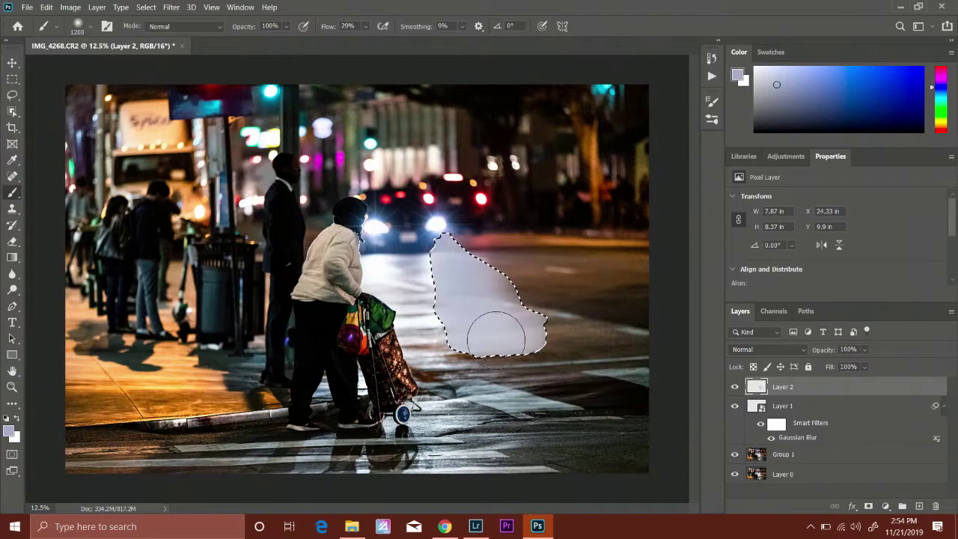
Strongly increase the radius of the Gaussian Blur smart filter on Layer 1
{"action": "double_click", "coordinate": [800, 438]}
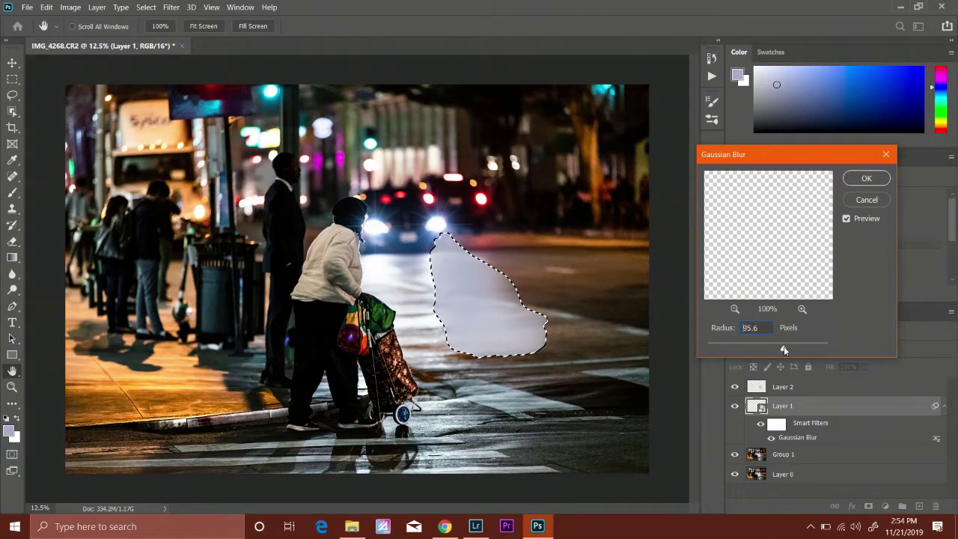
{"action": "left_click_drag", "start_coordinate": [780, 352], "coordinate": [779, 349]}
{"action": "left_click", "coordinate": [868, 180]}
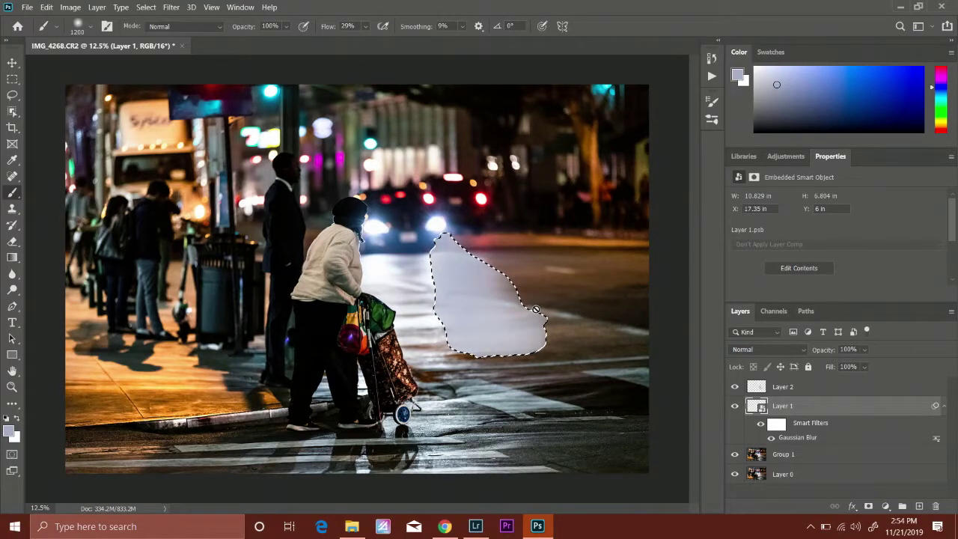
Deselect the lassoed road area and make Layer 2 the active layer
{"action": "key", "text": "ctrl+d"}
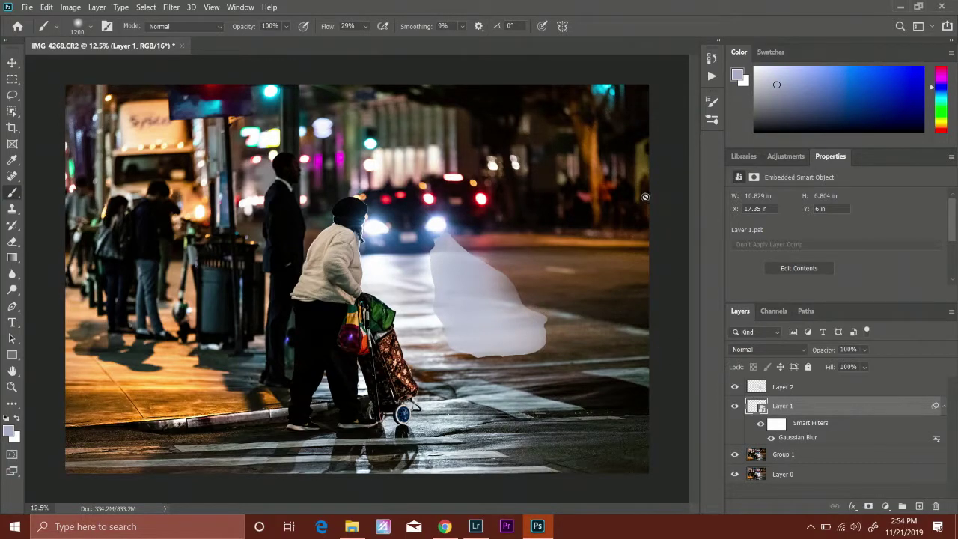
{"action": "left_click", "coordinate": [787, 391]}
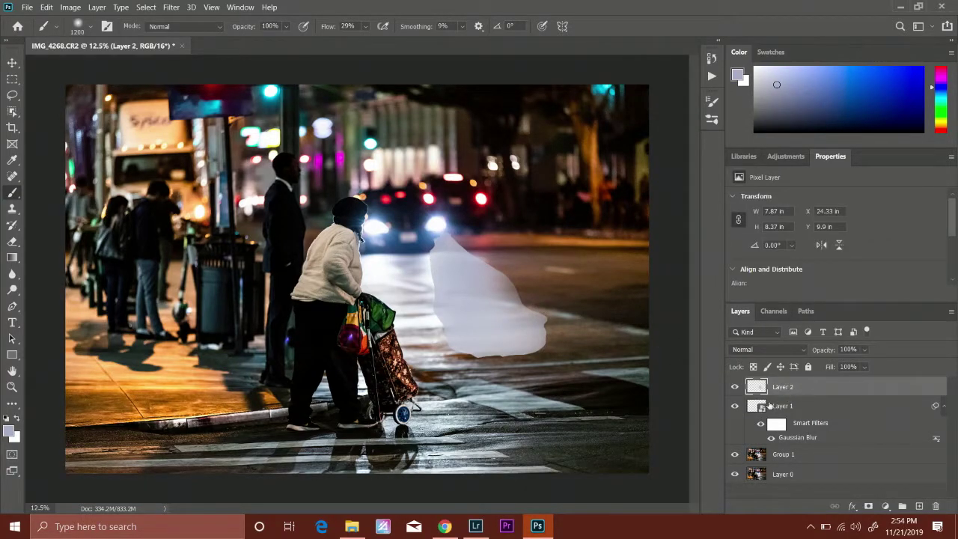
Add a layer mask to Layer 2 and paint black on it to fade the pale road patch into a soft glow
{"action": "left_click", "coordinate": [869, 506]}
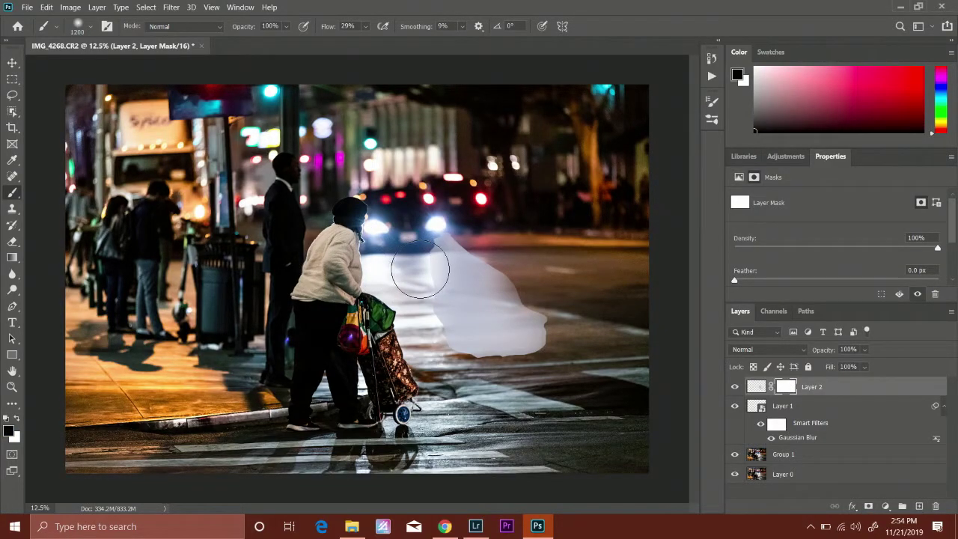
{"action": "mouse_move", "coordinate": [415, 274]}
{"action": "left_mouse_down"}
{"action": "mouse_move", "coordinate": [427, 334]}
{"action": "mouse_move", "coordinate": [450, 339]}
{"action": "mouse_move", "coordinate": [445, 364]}
{"action": "mouse_move", "coordinate": [485, 374]}
{"action": "left_mouse_up"}
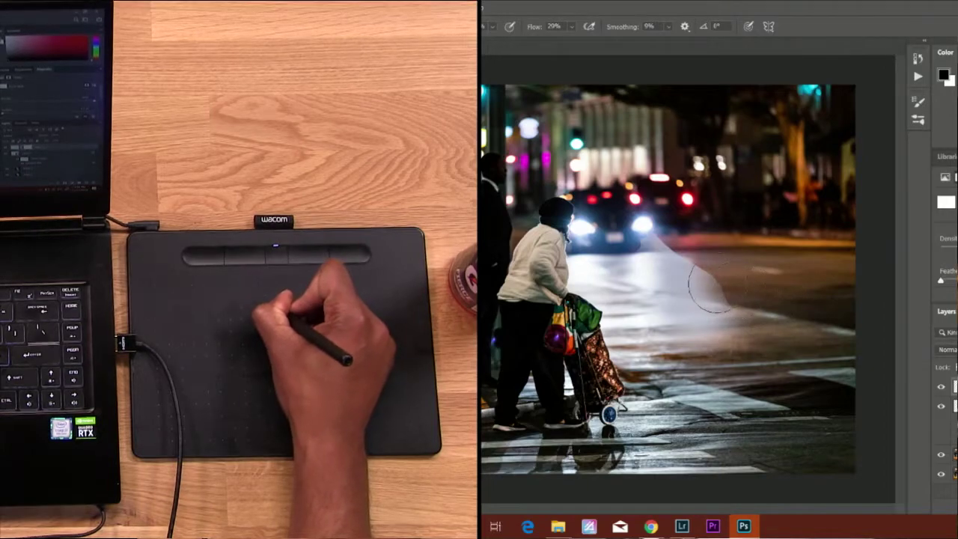
{"action": "left_click_drag", "start_coordinate": [696, 273], "coordinate": [715, 296]}
{"action": "left_click_drag", "start_coordinate": [696, 247], "coordinate": [654, 228]}
{"action": "left_click_drag", "start_coordinate": [700, 198], "coordinate": [724, 225]}
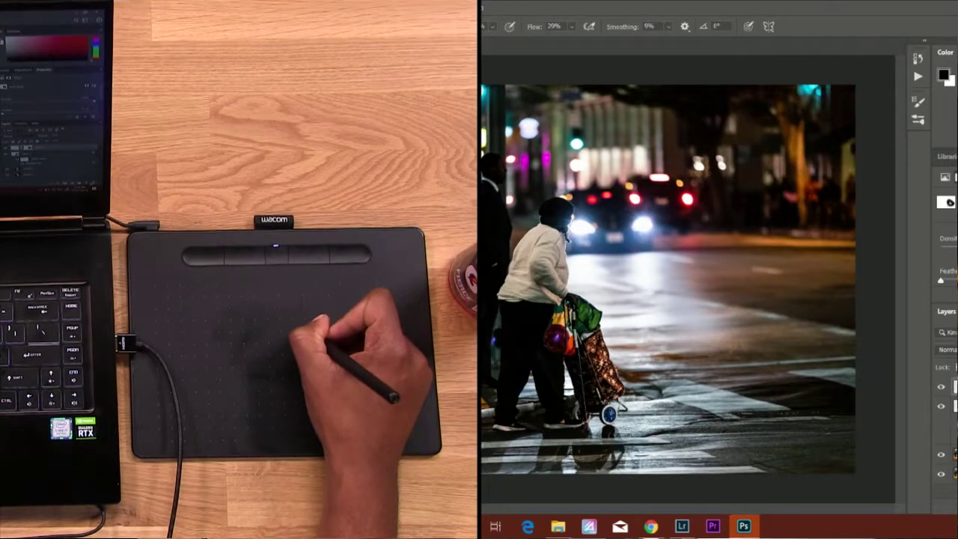
Create a new empty layer above Layer 2 and try to apply the Add Noise filter to it
{"action": "key", "text": "ctrl+alt+shift+n"}
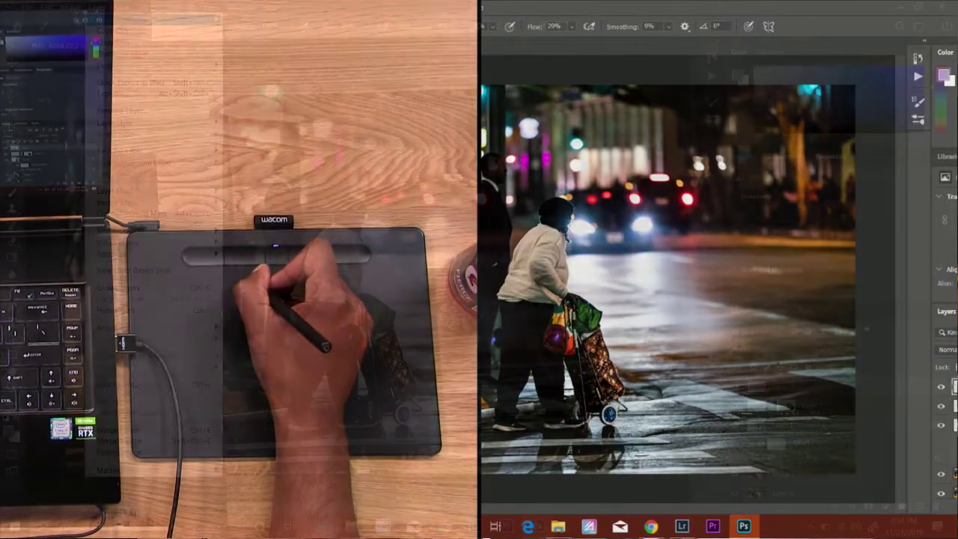
{"action": "left_click", "coordinate": [171, 7]}
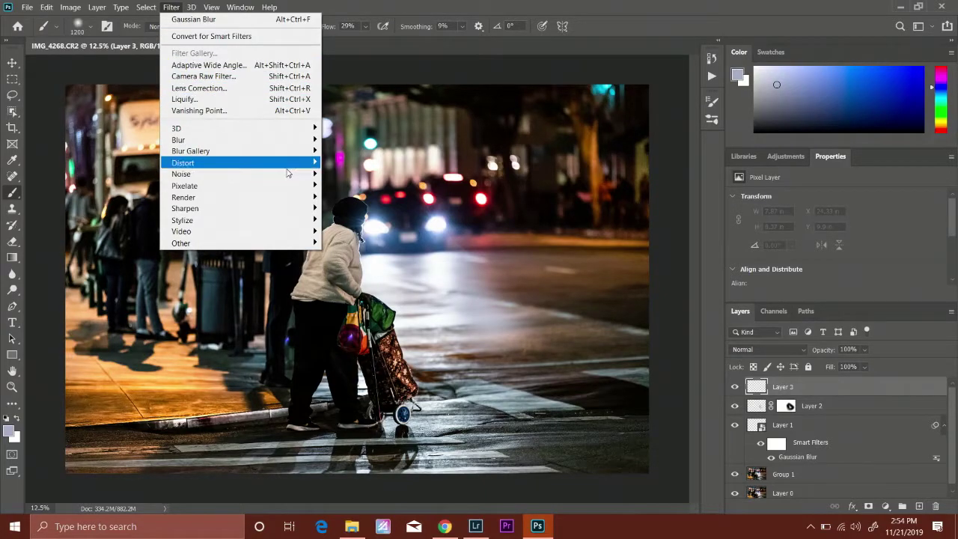
{"action": "mouse_move", "coordinate": [291, 175]}
{"action": "left_click", "coordinate": [344, 173]}
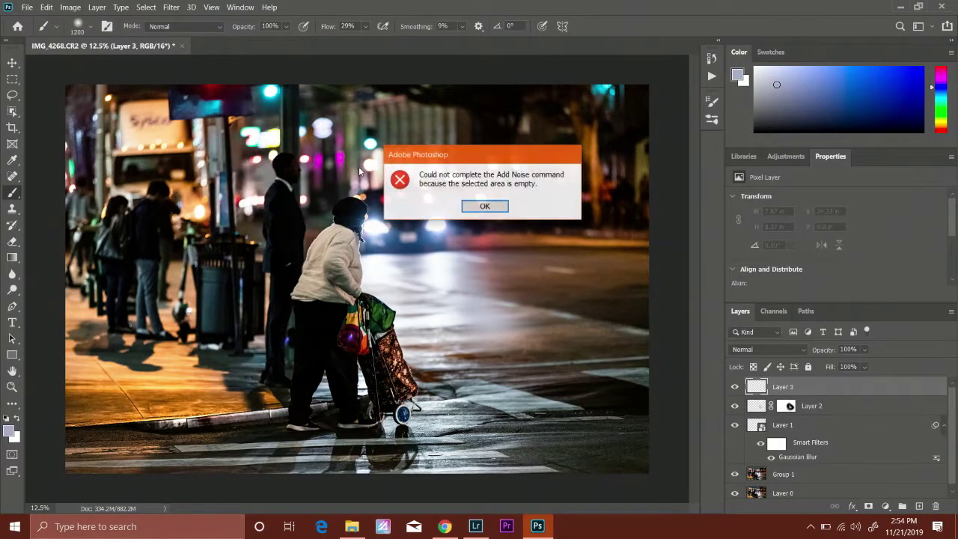
{"action": "left_click", "coordinate": [488, 207]}
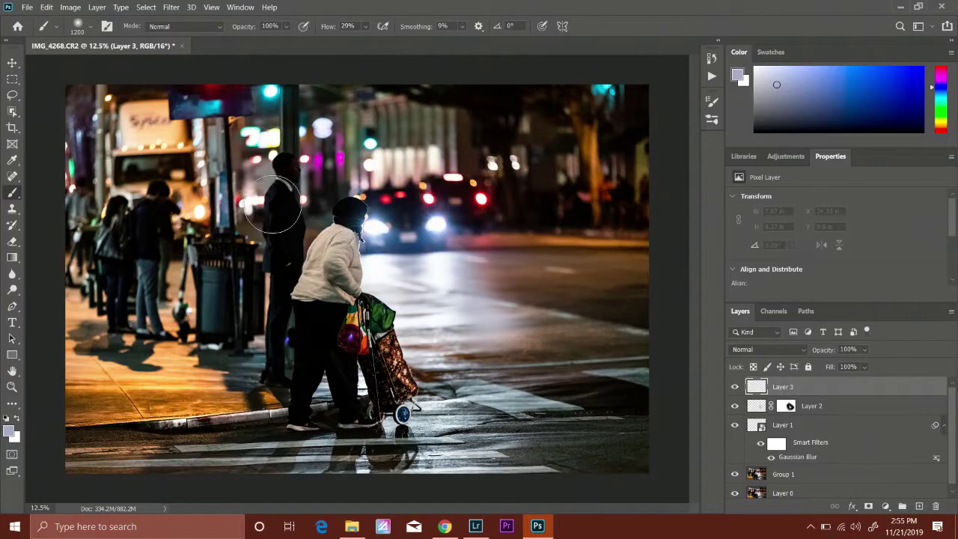
Select the whole canvas and try the Add Noise filter on the empty Layer 3 again
{"action": "key", "text": "ctrl+a"}
{"action": "left_click", "coordinate": [170, 6]}
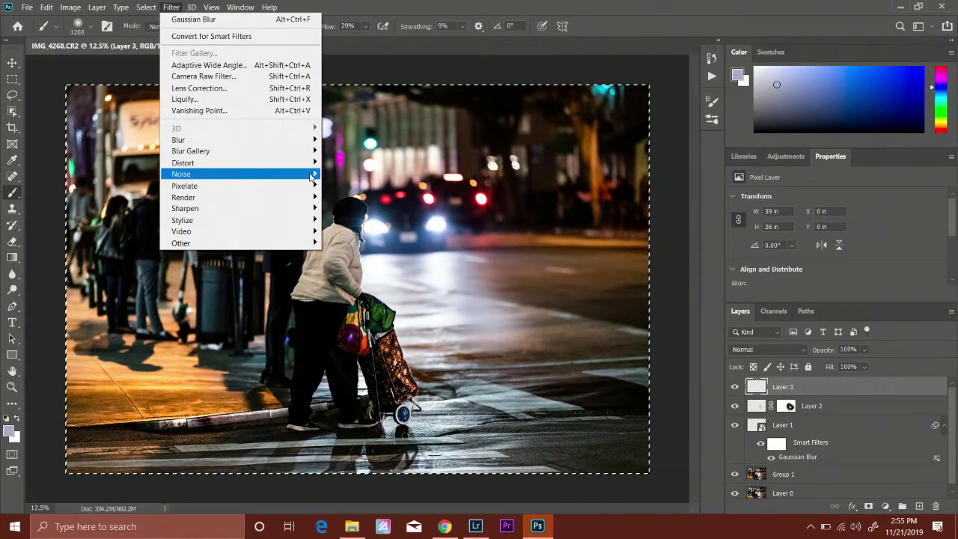
{"action": "mouse_move", "coordinate": [312, 175]}
{"action": "left_click", "coordinate": [342, 175]}
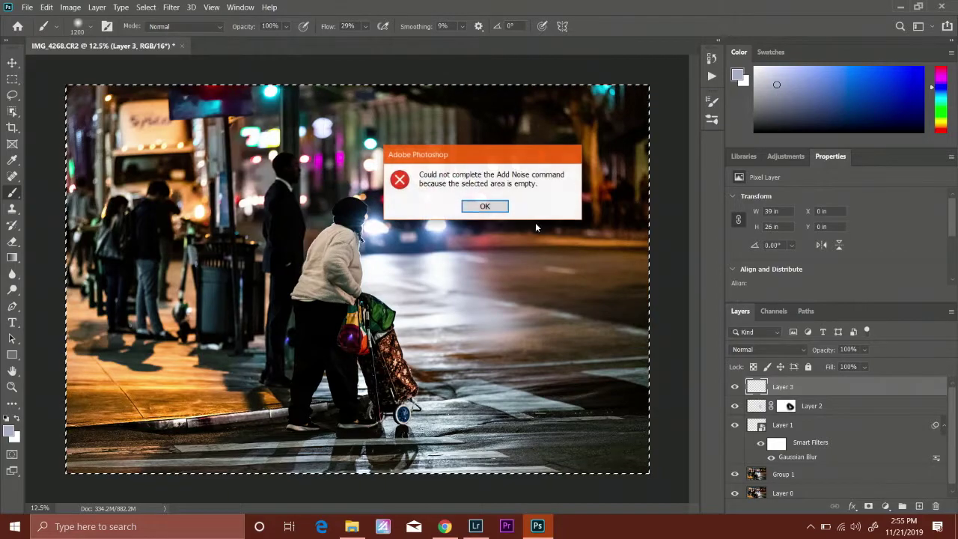
{"action": "left_click", "coordinate": [487, 208]}
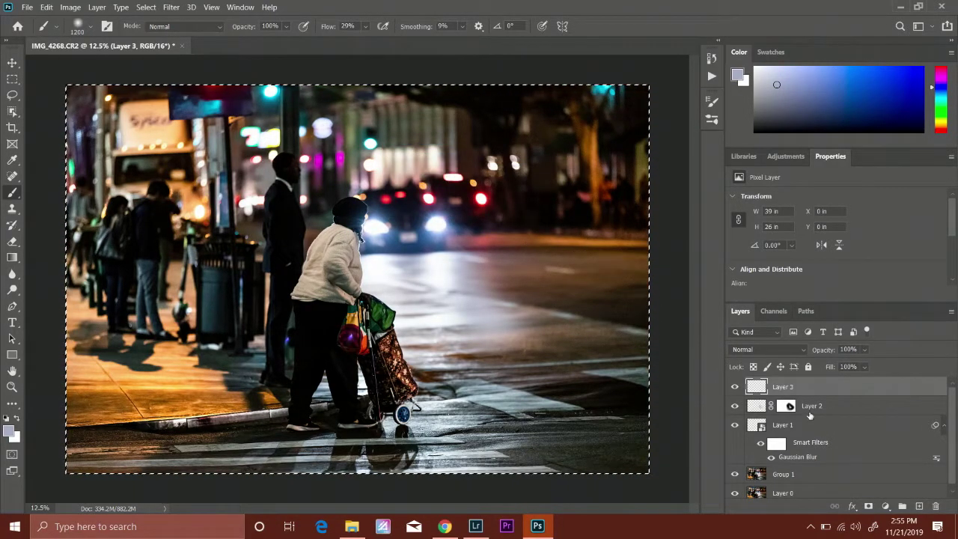
Apply an Add Noise smart filter to Layer 1 with amount 44.83%, Gaussian distribution and Monochromatic
{"action": "left_click", "coordinate": [809, 412]}
{"action": "left_click", "coordinate": [796, 431]}
{"action": "left_click", "coordinate": [170, 7]}
{"action": "mouse_move", "coordinate": [299, 174]}
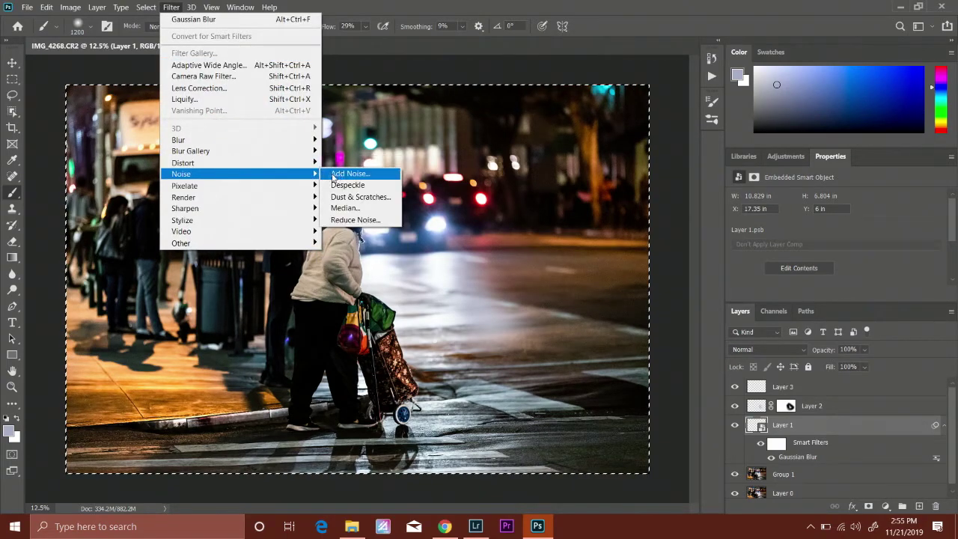
{"action": "left_click", "coordinate": [347, 174]}
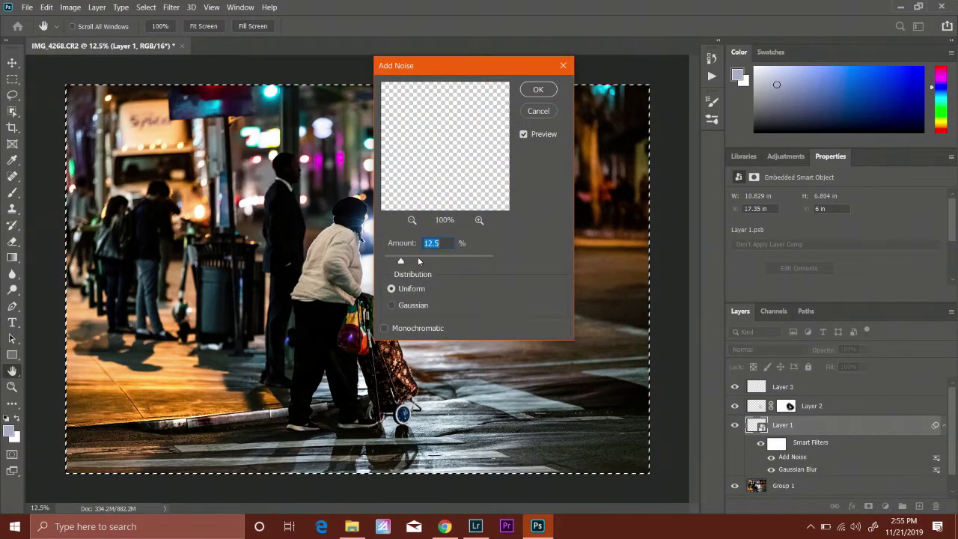
{"action": "left_click", "coordinate": [405, 307]}
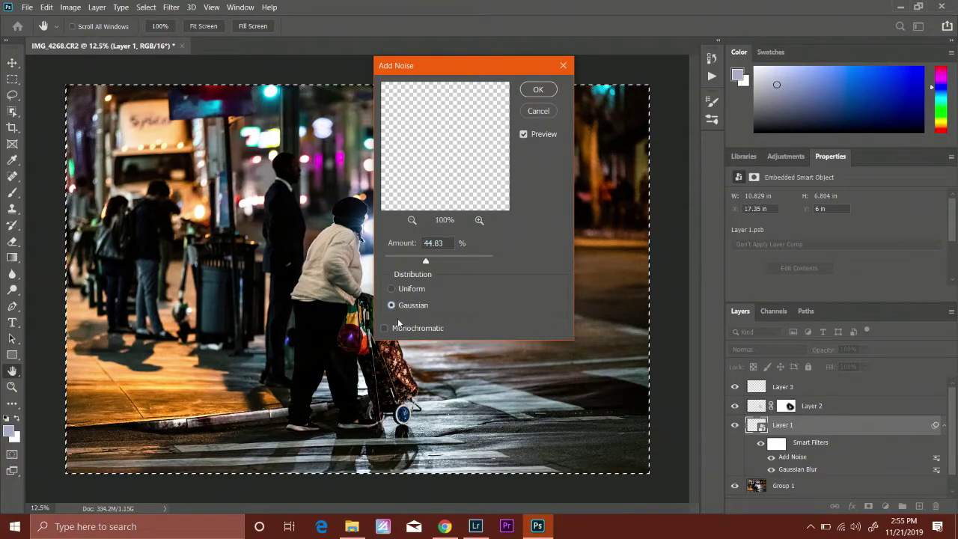
{"action": "left_click", "coordinate": [537, 88]}
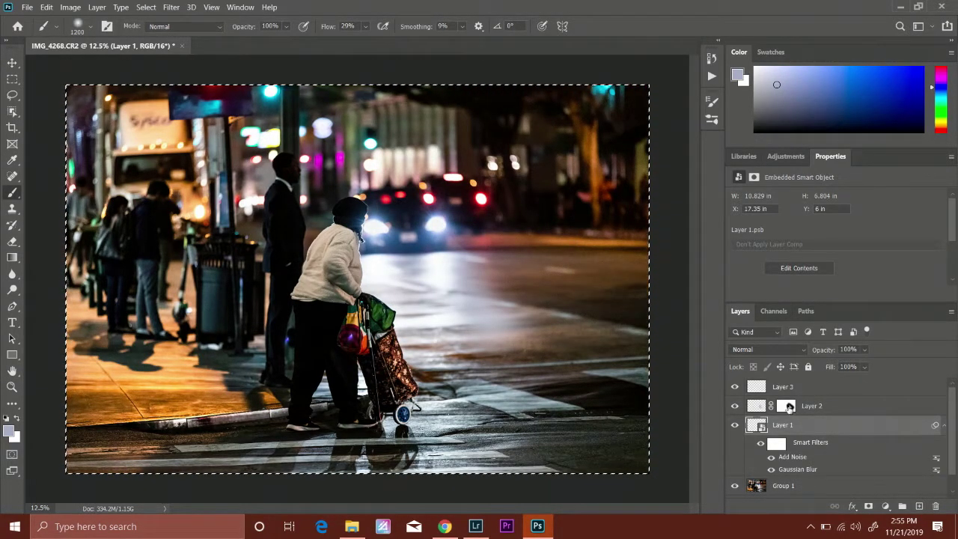
Make Layer 3 active and check its effect by hiding and showing it
{"action": "left_click", "coordinate": [807, 387]}
{"action": "left_click", "coordinate": [736, 387]}
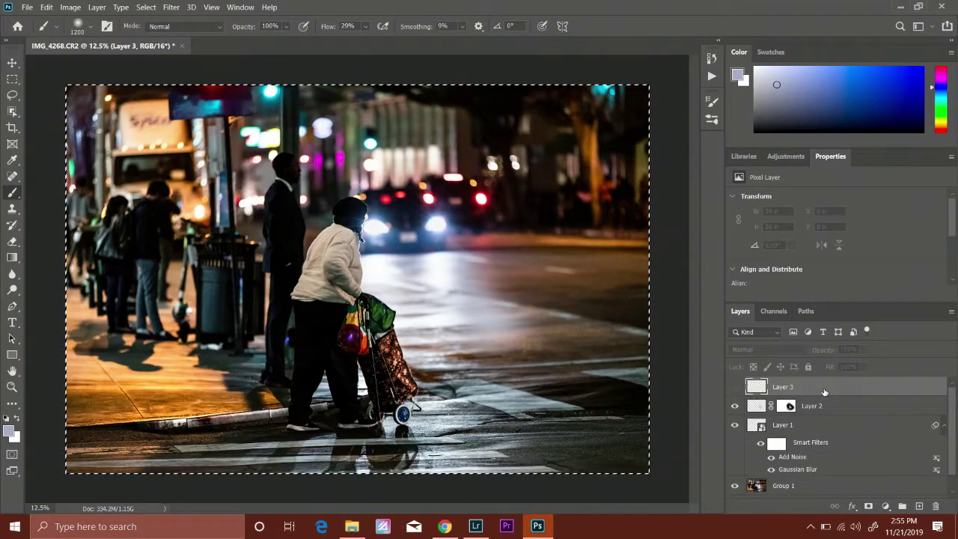
{"action": "left_click", "coordinate": [736, 387]}
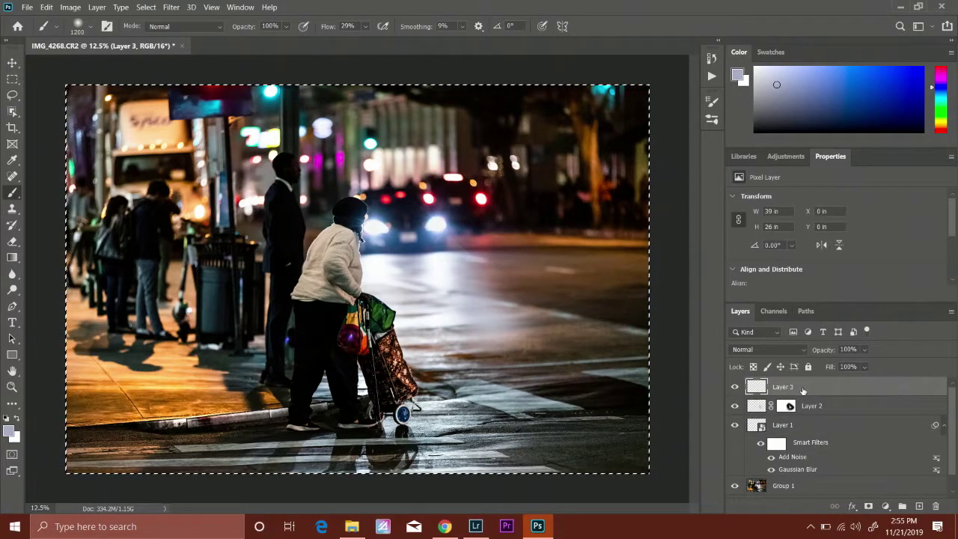
Delete the Add Noise smart filter from Layer 1
{"action": "left_click_drag", "start_coordinate": [818, 452], "coordinate": [822, 388]}
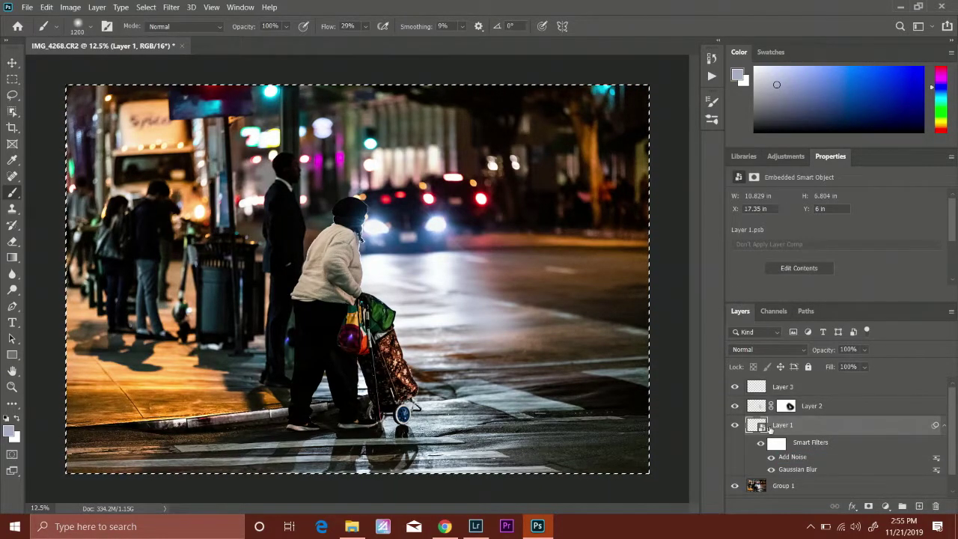
{"action": "double_click", "coordinate": [783, 458]}
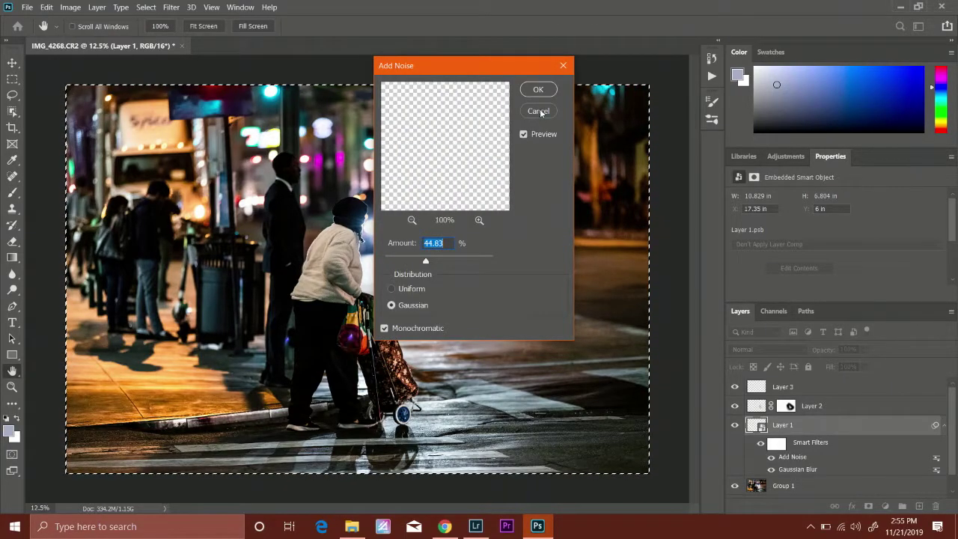
{"action": "left_click", "coordinate": [539, 112]}
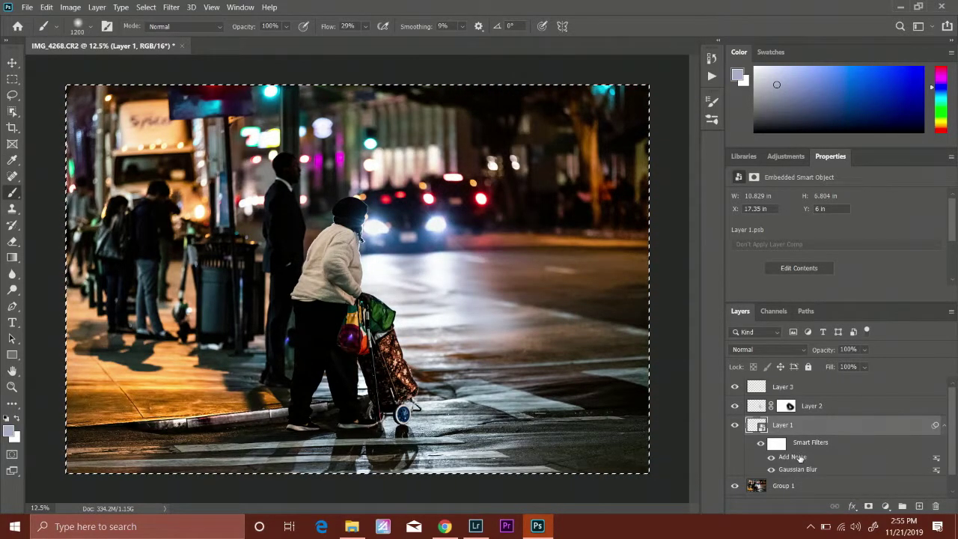
{"action": "right_click", "coordinate": [794, 467]}
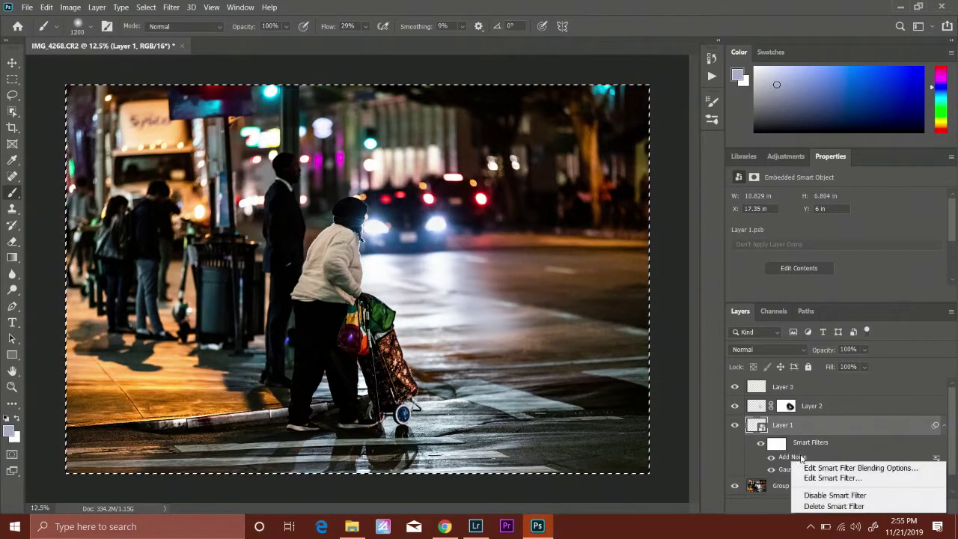
{"action": "left_click", "coordinate": [848, 507]}
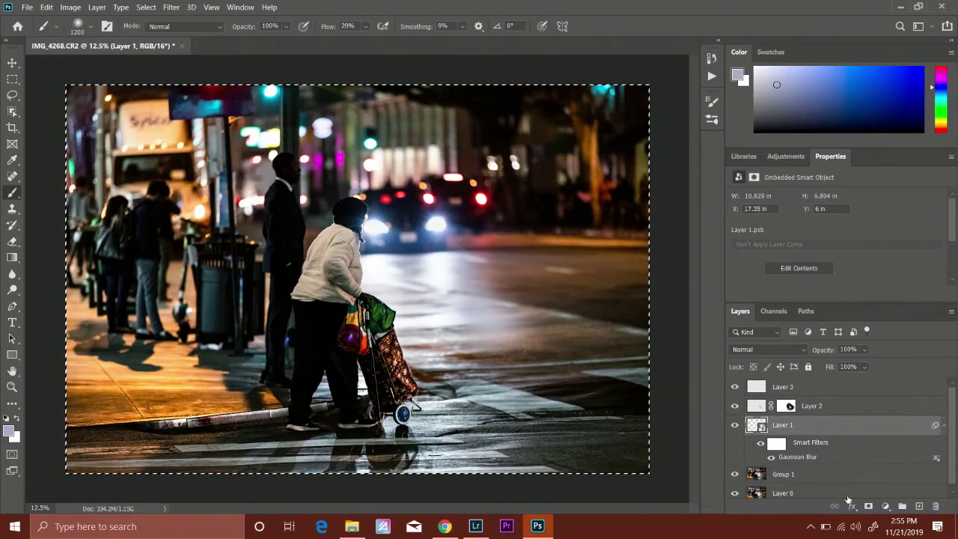
Make a full-image copy of the photo on a new layer directly above Layer 2 and clear the canvas selection
{"action": "left_click", "coordinate": [782, 405]}
{"action": "left_click", "coordinate": [784, 437]}
{"action": "left_click", "coordinate": [783, 474]}
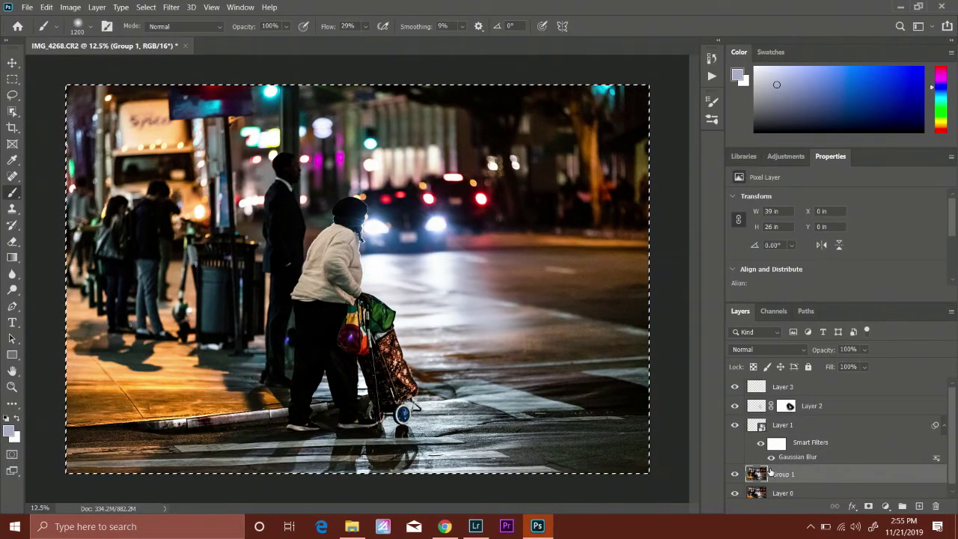
{"action": "key", "text": "ctrl+d"}
{"action": "key", "text": "ctrl+shift+alt+e"}
{"action": "left_click_drag", "start_coordinate": [793, 476], "coordinate": [805, 396]}
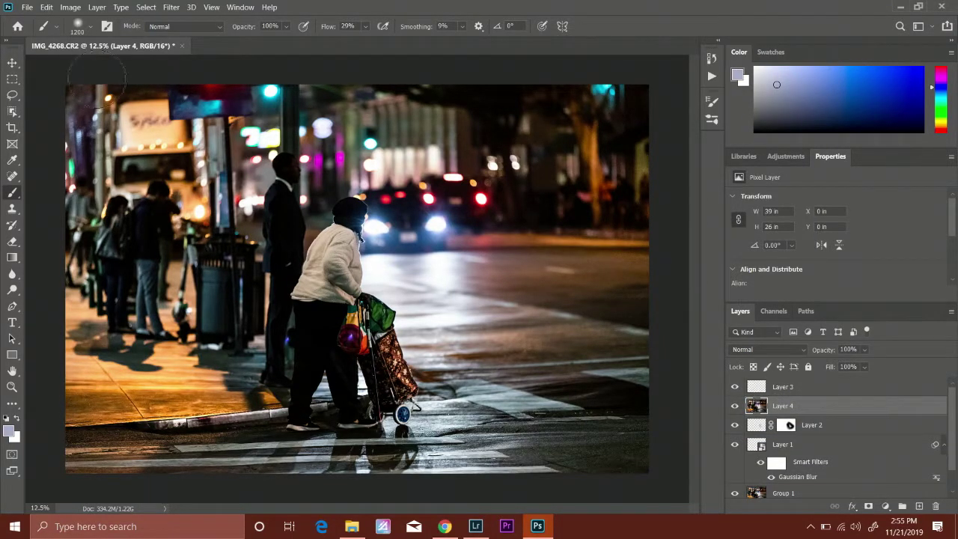
Apply Add Noise to Layer 4 with amount 196.93%, Gaussian distribution and Monochromatic
{"action": "left_click", "coordinate": [146, 7]}
{"action": "mouse_move", "coordinate": [171, 8]}
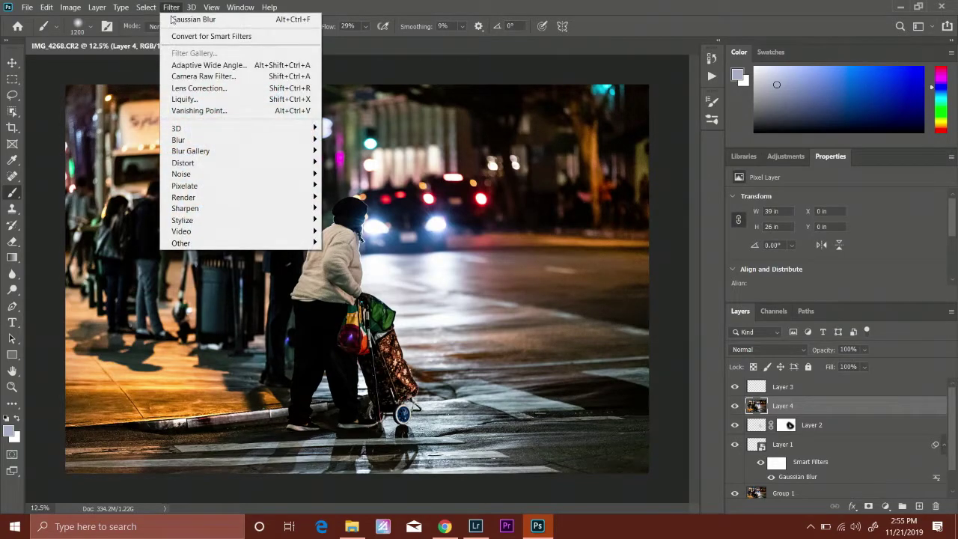
{"action": "mouse_move", "coordinate": [292, 176]}
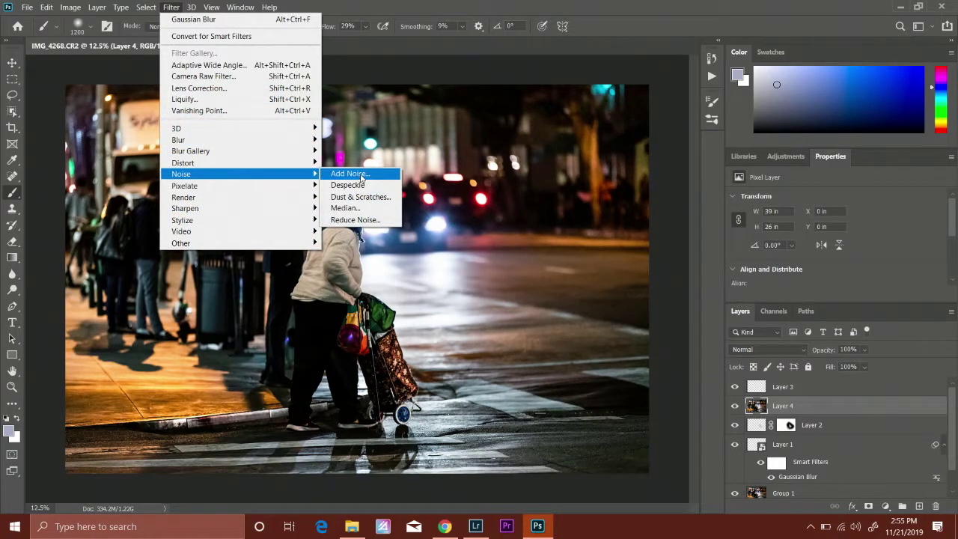
{"action": "left_click", "coordinate": [365, 176]}
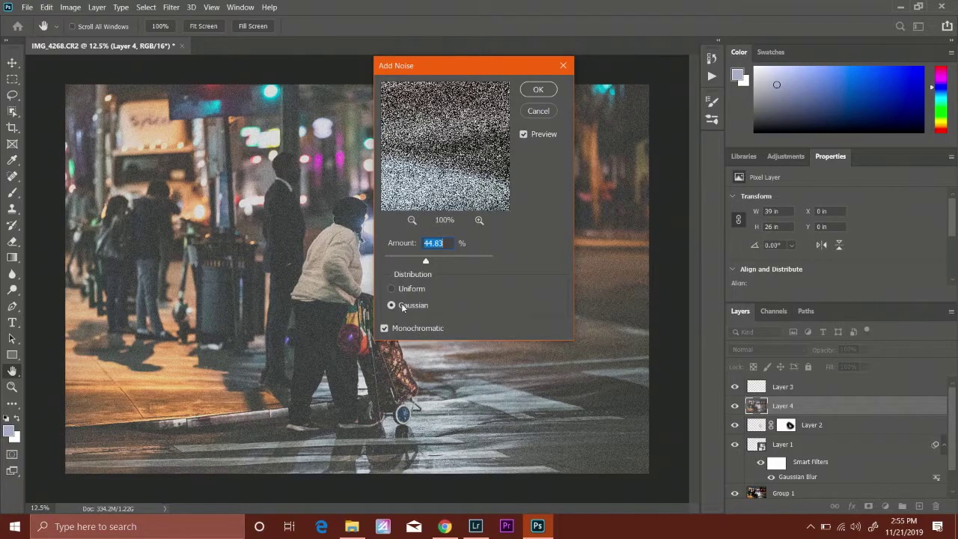
{"action": "left_click_drag", "start_coordinate": [464, 260], "coordinate": [479, 259]}
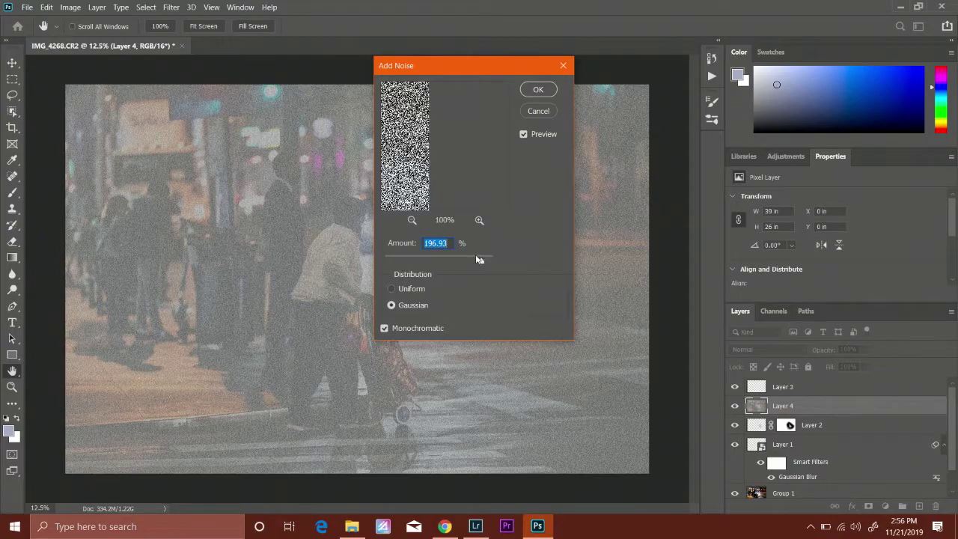
{"action": "left_click", "coordinate": [538, 90]}
{"action": "key", "text": "b"}
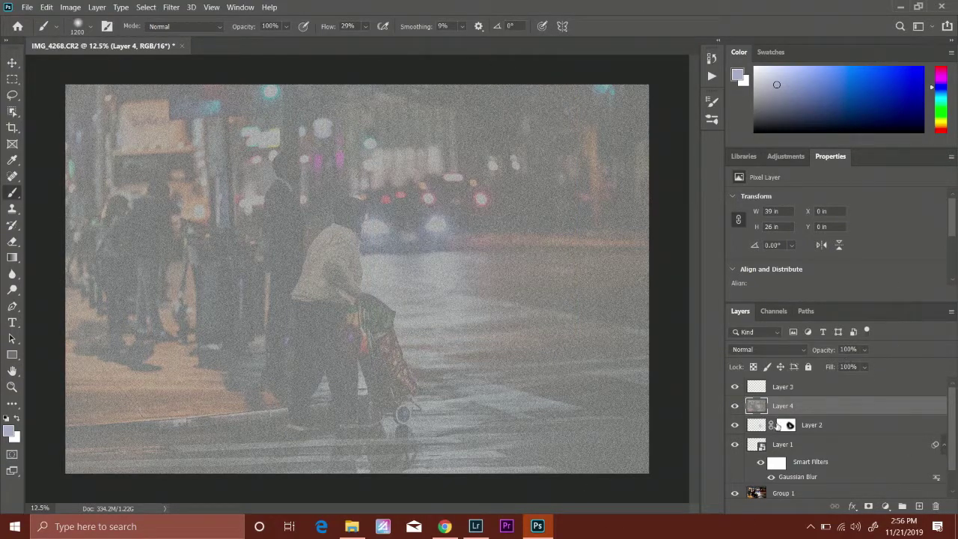
Add a layer mask to Layer 4 and paint black with an enlarged soft brush to hide noise across the background
{"action": "left_click", "coordinate": [868, 506]}
{"action": "key", "text": "d"}
{"action": "key", "text": "x"}
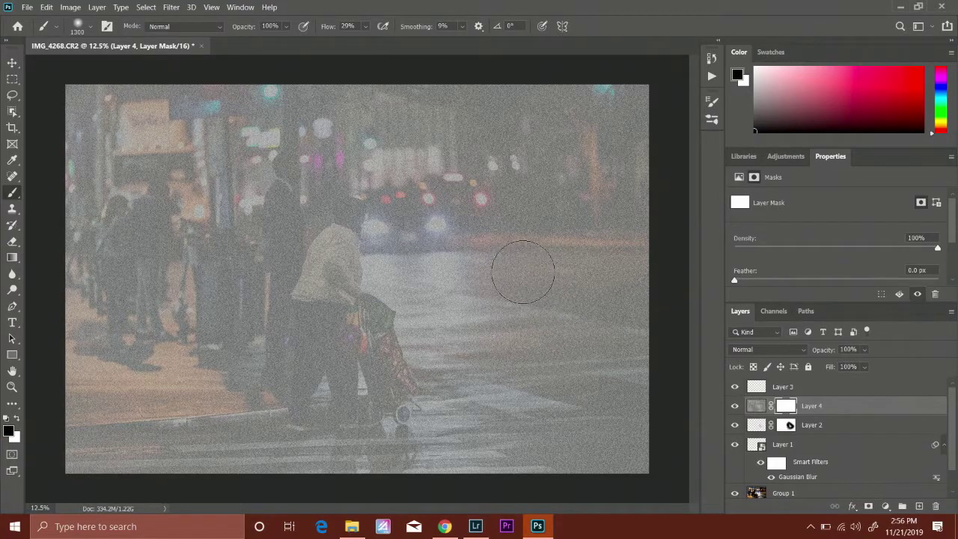
{"action": "key", "text": "bracketright"}
{"action": "key", "text": "bracketright"}
{"action": "key", "text": "bracketright"}
{"action": "key", "text": "bracketright"}
{"action": "mouse_move", "coordinate": [599, 102]}
{"action": "left_mouse_down"}
{"action": "mouse_move", "coordinate": [563, 142]}
{"action": "mouse_move", "coordinate": [654, 113]}
{"action": "mouse_move", "coordinate": [452, 85]}
{"action": "mouse_move", "coordinate": [428, 109]}
{"action": "mouse_move", "coordinate": [655, 148]}
{"action": "mouse_move", "coordinate": [637, 253]}
{"action": "mouse_move", "coordinate": [425, 133]}
{"action": "mouse_move", "coordinate": [142, 150]}
{"action": "mouse_move", "coordinate": [247, 120]}
{"action": "mouse_move", "coordinate": [117, 175]}
{"action": "mouse_move", "coordinate": [272, 168]}
{"action": "mouse_move", "coordinate": [167, 107]}
{"action": "mouse_move", "coordinate": [84, 271]}
{"action": "mouse_move", "coordinate": [125, 179]}
{"action": "mouse_move", "coordinate": [121, 115]}
{"action": "mouse_move", "coordinate": [114, 275]}
{"action": "mouse_move", "coordinate": [233, 247]}
{"action": "mouse_move", "coordinate": [275, 289]}
{"action": "mouse_move", "coordinate": [244, 281]}
{"action": "mouse_move", "coordinate": [286, 243]}
{"action": "mouse_move", "coordinate": [223, 349]}
{"action": "mouse_move", "coordinate": [52, 341]}
{"action": "mouse_move", "coordinate": [121, 298]}
{"action": "mouse_move", "coordinate": [196, 197]}
{"action": "mouse_move", "coordinate": [138, 237]}
{"action": "mouse_move", "coordinate": [291, 295]}
{"action": "mouse_move", "coordinate": [288, 282]}
{"action": "mouse_move", "coordinate": [314, 273]}
{"action": "mouse_move", "coordinate": [284, 324]}
{"action": "mouse_move", "coordinate": [271, 380]}
{"action": "mouse_move", "coordinate": [162, 422]}
{"action": "mouse_move", "coordinate": [343, 490]}
{"action": "mouse_move", "coordinate": [355, 482]}
{"action": "mouse_move", "coordinate": [330, 448]}
{"action": "mouse_move", "coordinate": [506, 469]}
{"action": "mouse_move", "coordinate": [602, 445]}
{"action": "mouse_move", "coordinate": [466, 467]}
{"action": "mouse_move", "coordinate": [662, 455]}
{"action": "mouse_move", "coordinate": [611, 438]}
{"action": "mouse_move", "coordinate": [650, 358]}
{"action": "mouse_move", "coordinate": [644, 285]}
{"action": "mouse_move", "coordinate": [624, 232]}
{"action": "mouse_move", "coordinate": [605, 242]}
{"action": "mouse_move", "coordinate": [514, 167]}
{"action": "mouse_move", "coordinate": [421, 160]}
{"action": "mouse_move", "coordinate": [391, 188]}
{"action": "mouse_move", "coordinate": [370, 173]}
{"action": "mouse_move", "coordinate": [400, 190]}
{"action": "mouse_move", "coordinate": [385, 170]}
{"action": "mouse_move", "coordinate": [360, 165]}
{"action": "mouse_move", "coordinate": [311, 196]}
{"action": "mouse_move", "coordinate": [311, 254]}
{"action": "mouse_move", "coordinate": [321, 266]}
{"action": "mouse_move", "coordinate": [350, 272]}
{"action": "mouse_move", "coordinate": [337, 254]}
{"action": "mouse_move", "coordinate": [358, 325]}
{"action": "mouse_move", "coordinate": [346, 333]}
{"action": "mouse_move", "coordinate": [403, 395]}
{"action": "mouse_move", "coordinate": [568, 408]}
{"action": "mouse_move", "coordinate": [632, 300]}
{"action": "mouse_move", "coordinate": [541, 223]}
{"action": "mouse_move", "coordinate": [465, 198]}
{"action": "mouse_move", "coordinate": [550, 256]}
{"action": "mouse_move", "coordinate": [625, 351]}
{"action": "mouse_move", "coordinate": [561, 408]}
{"action": "mouse_move", "coordinate": [587, 318]}
{"action": "mouse_move", "coordinate": [570, 238]}
{"action": "left_mouse_up"}
Reduce the brush to 700 px and mask noise off the road edges and the car, keeping it in the headlight glow
{"action": "key", "text": "bracketleft"}
{"action": "key", "text": "bracketleft"}
{"action": "key", "text": "bracketleft"}
{"action": "key", "text": "bracketleft"}
{"action": "mouse_move", "coordinate": [586, 278]}
{"action": "left_mouse_down"}
{"action": "mouse_move", "coordinate": [509, 187]}
{"action": "mouse_move", "coordinate": [562, 257]}
{"action": "mouse_move", "coordinate": [599, 346]}
{"action": "mouse_move", "coordinate": [560, 383]}
{"action": "mouse_move", "coordinate": [580, 399]}
{"action": "mouse_move", "coordinate": [559, 413]}
{"action": "mouse_move", "coordinate": [573, 365]}
{"action": "mouse_move", "coordinate": [582, 224]}
{"action": "mouse_move", "coordinate": [539, 235]}
{"action": "mouse_move", "coordinate": [552, 150]}
{"action": "mouse_move", "coordinate": [497, 179]}
{"action": "mouse_move", "coordinate": [606, 314]}
{"action": "mouse_move", "coordinate": [598, 398]}
{"action": "mouse_move", "coordinate": [571, 385]}
{"action": "mouse_move", "coordinate": [499, 396]}
{"action": "mouse_move", "coordinate": [449, 354]}
{"action": "mouse_move", "coordinate": [427, 353]}
{"action": "mouse_move", "coordinate": [479, 374]}
{"action": "mouse_move", "coordinate": [547, 380]}
{"action": "mouse_move", "coordinate": [563, 350]}
{"action": "mouse_move", "coordinate": [559, 256]}
{"action": "mouse_move", "coordinate": [522, 205]}
{"action": "mouse_move", "coordinate": [493, 210]}
{"action": "mouse_move", "coordinate": [457, 193]}
{"action": "mouse_move", "coordinate": [553, 248]}
{"action": "mouse_move", "coordinate": [480, 209]}
{"action": "mouse_move", "coordinate": [522, 229]}
{"action": "mouse_move", "coordinate": [580, 285]}
{"action": "mouse_move", "coordinate": [576, 330]}
{"action": "mouse_move", "coordinate": [558, 356]}
{"action": "mouse_move", "coordinate": [449, 366]}
{"action": "mouse_move", "coordinate": [392, 340]}
{"action": "mouse_move", "coordinate": [381, 322]}
{"action": "mouse_move", "coordinate": [371, 329]}
{"action": "mouse_move", "coordinate": [372, 195]}
{"action": "mouse_move", "coordinate": [456, 257]}
{"action": "left_mouse_up"}
{"action": "key", "text": "bracketleft"}
{"action": "left_click_drag", "start_coordinate": [405, 209], "coordinate": [404, 219]}
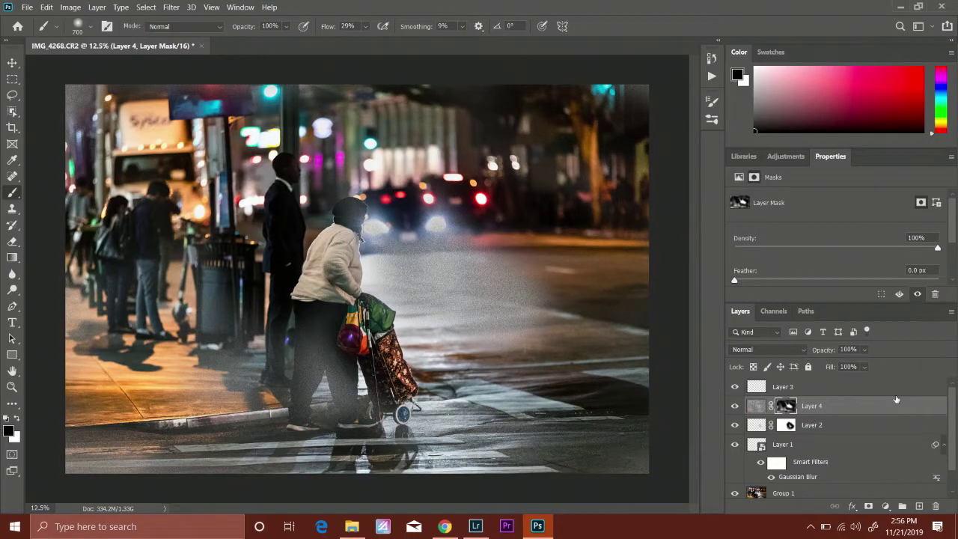
Reorder the layers with Layer 1 on top, followed by Layer 4, Layer 3 and Layer 2
{"action": "left_click", "coordinate": [820, 443]}
{"action": "left_click", "coordinate": [832, 424]}
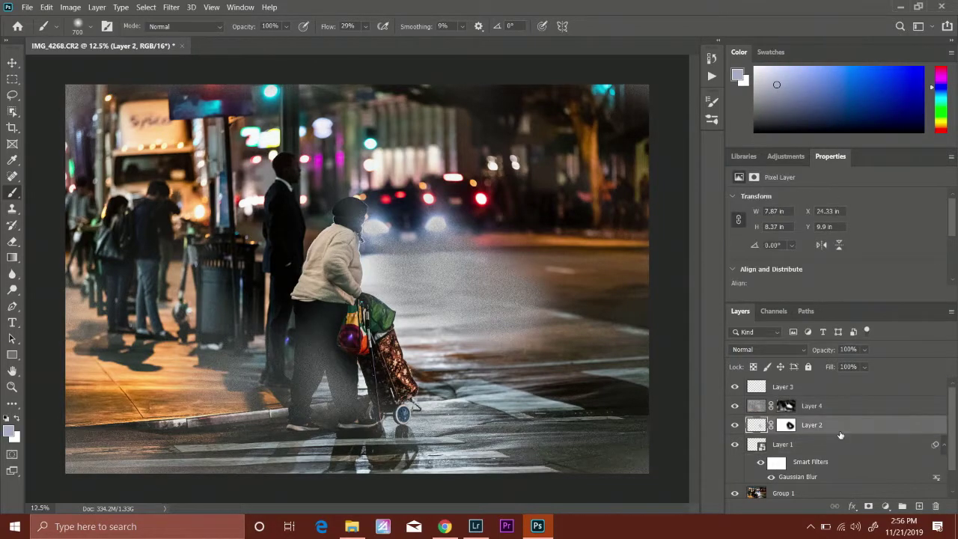
{"action": "left_click_drag", "start_coordinate": [812, 432], "coordinate": [825, 394]}
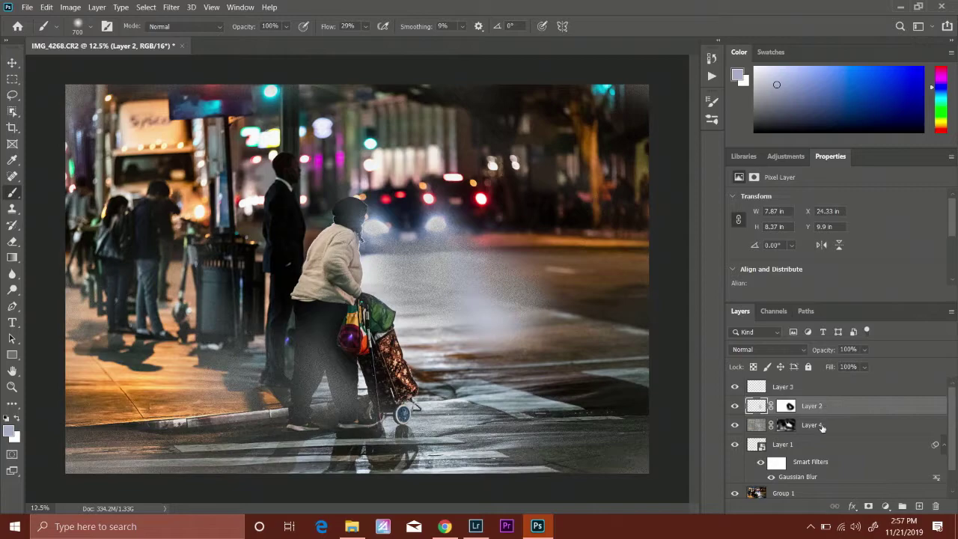
{"action": "left_click_drag", "start_coordinate": [823, 425], "coordinate": [828, 386]}
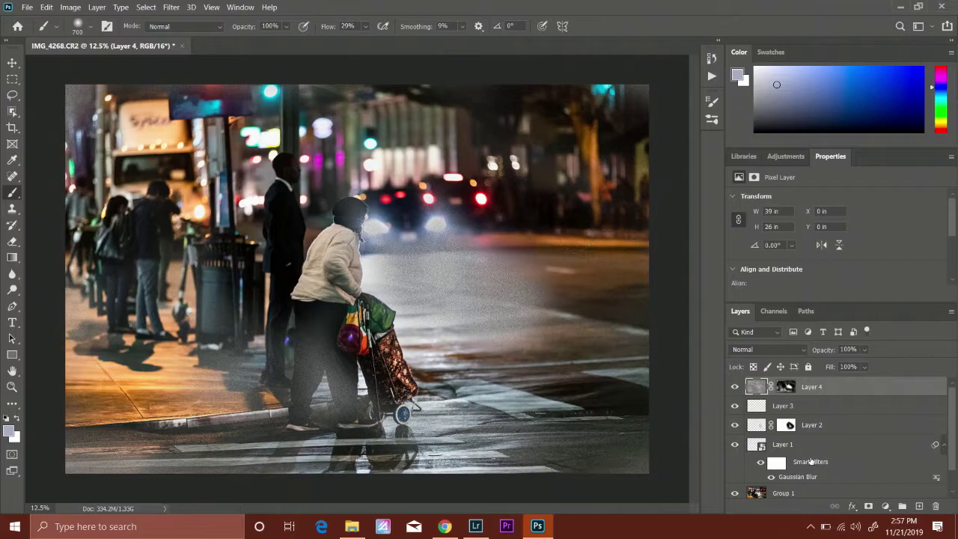
{"action": "left_click_drag", "start_coordinate": [812, 448], "coordinate": [832, 382]}
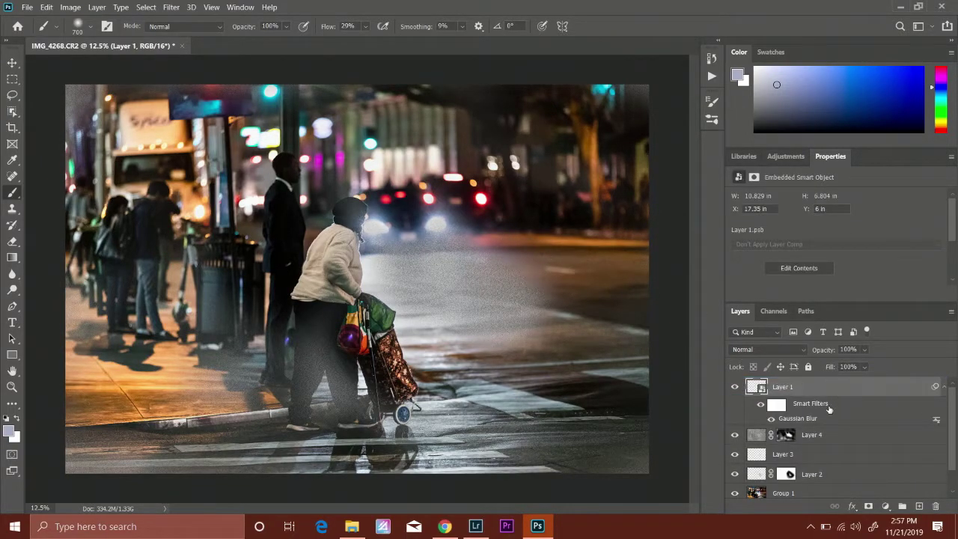
Paint black on Layer 4's mask over the road beside the headlight glow and lower the layer's opacity to 70%
{"action": "left_click", "coordinate": [785, 436]}
{"action": "left_click_drag", "start_coordinate": [482, 228], "coordinate": [571, 300]}
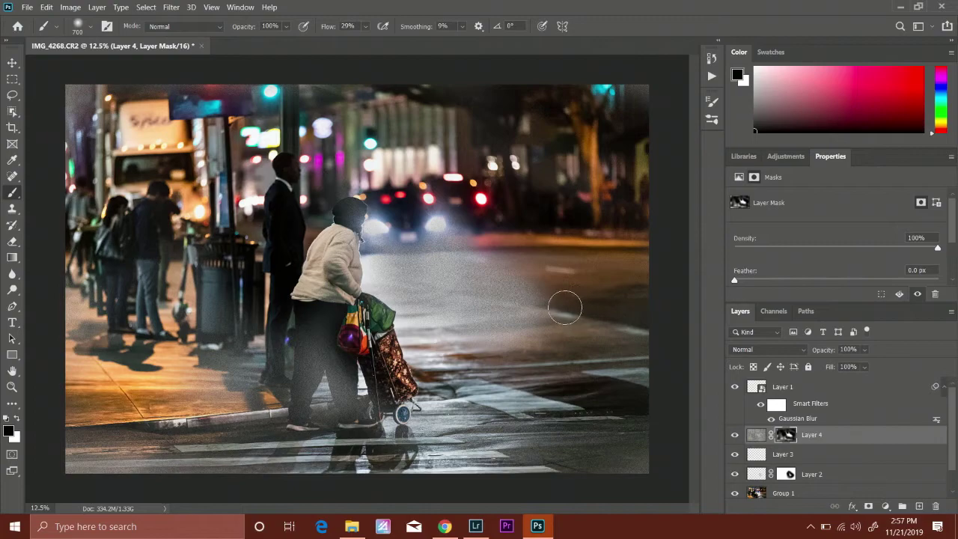
{"action": "left_click", "coordinate": [865, 351]}
{"action": "left_click", "coordinate": [858, 367]}
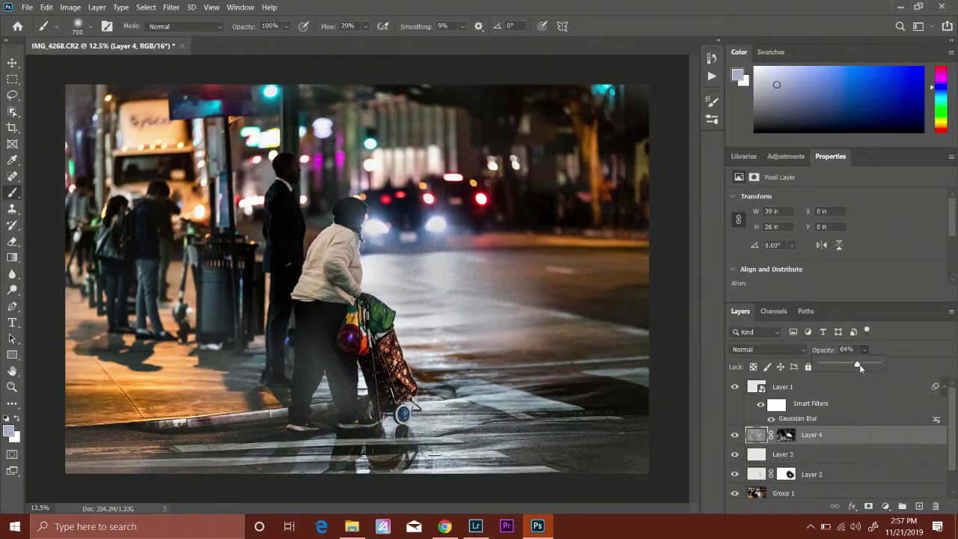
{"action": "left_click_drag", "start_coordinate": [867, 365], "coordinate": [867, 367]}
Enlarge the brush to 1200 px and paint black on Layer 4's mask over the sidewalk, foreground crosswalk, upper corners and trash can
{"action": "left_click", "coordinate": [785, 435]}
{"action": "key", "text": "d"}
{"action": "key", "text": "bracketright"}
{"action": "key", "text": "bracketright"}
{"action": "key", "text": "bracketright"}
{"action": "key", "text": "bracketright"}
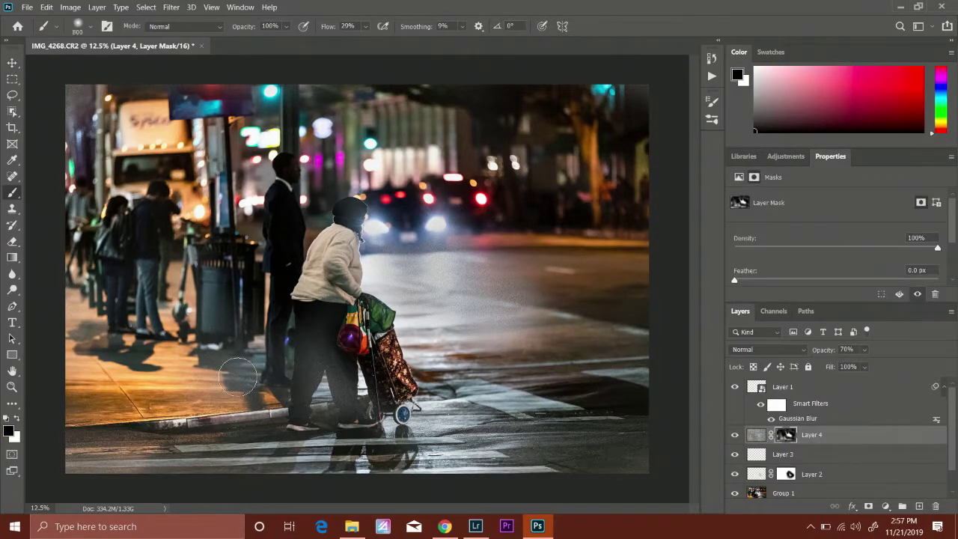
{"action": "key", "text": "bracketright"}
{"action": "mouse_move", "coordinate": [259, 367]}
{"action": "left_mouse_down"}
{"action": "mouse_move", "coordinate": [299, 393]}
{"action": "mouse_move", "coordinate": [306, 337]}
{"action": "mouse_move", "coordinate": [380, 444]}
{"action": "mouse_move", "coordinate": [423, 452]}
{"action": "left_mouse_up"}
{"action": "mouse_move", "coordinate": [547, 460]}
{"action": "left_mouse_down"}
{"action": "mouse_move", "coordinate": [592, 425]}
{"action": "mouse_move", "coordinate": [270, 402]}
{"action": "mouse_move", "coordinate": [37, 446]}
{"action": "left_mouse_up"}
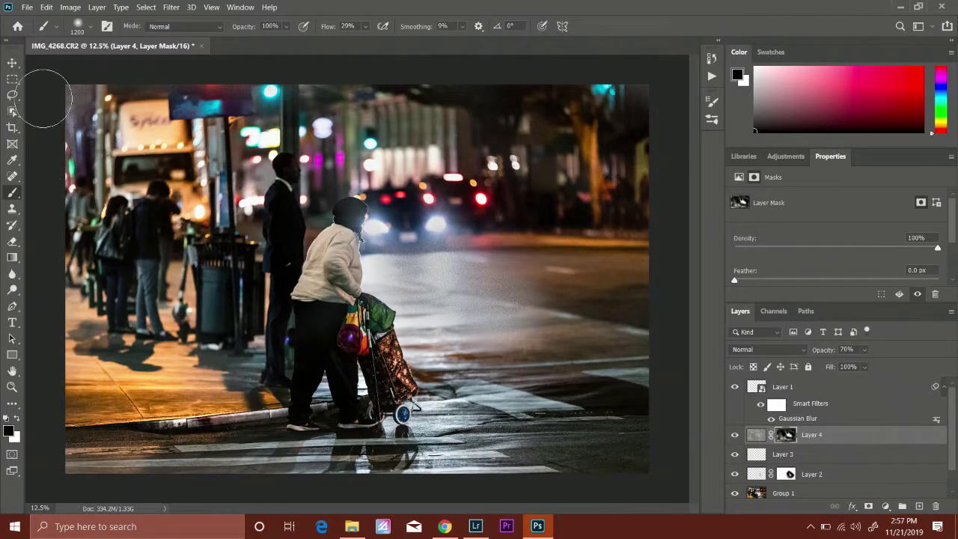
{"action": "left_click", "coordinate": [634, 104]}
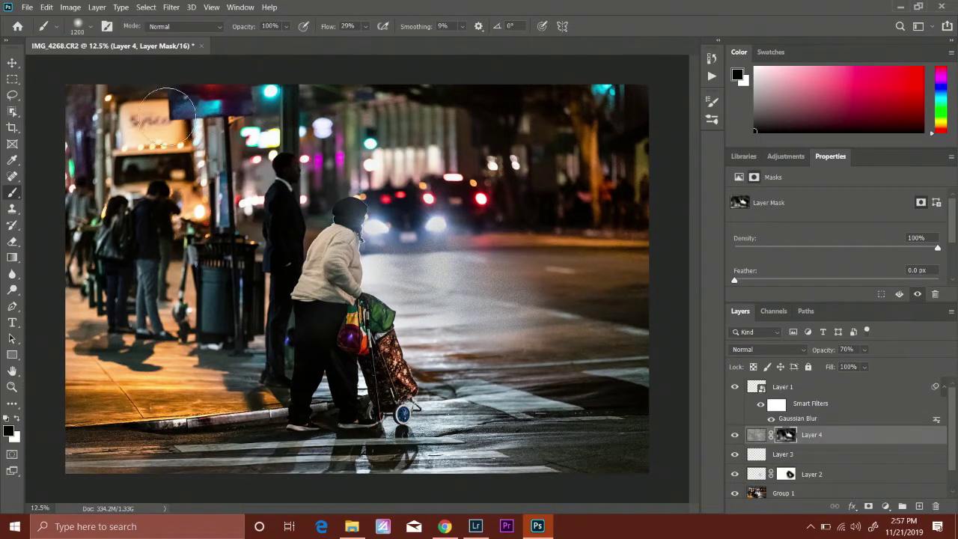
{"action": "left_click_drag", "start_coordinate": [237, 310], "coordinate": [198, 258]}
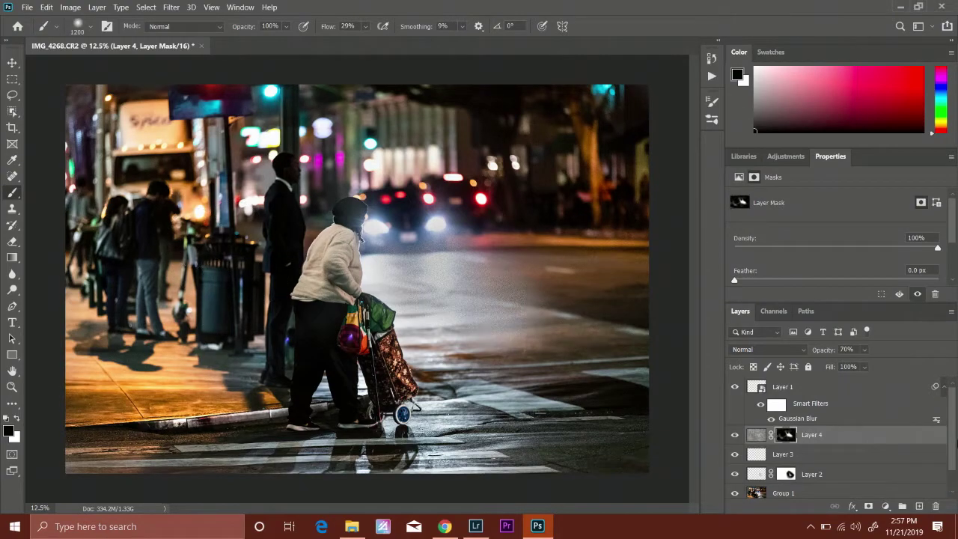
{"action": "left_click", "coordinate": [853, 384]}
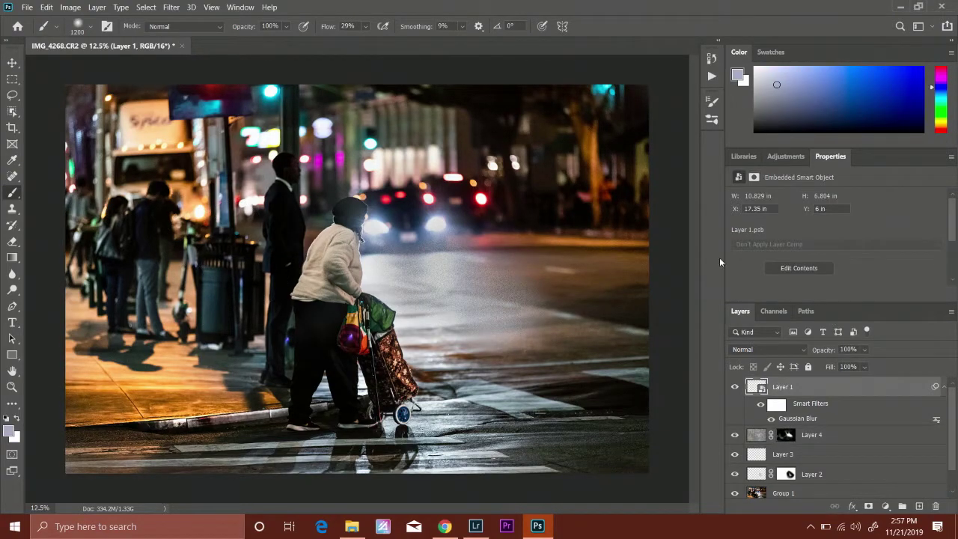
{"action": "left_click", "coordinate": [920, 508]}
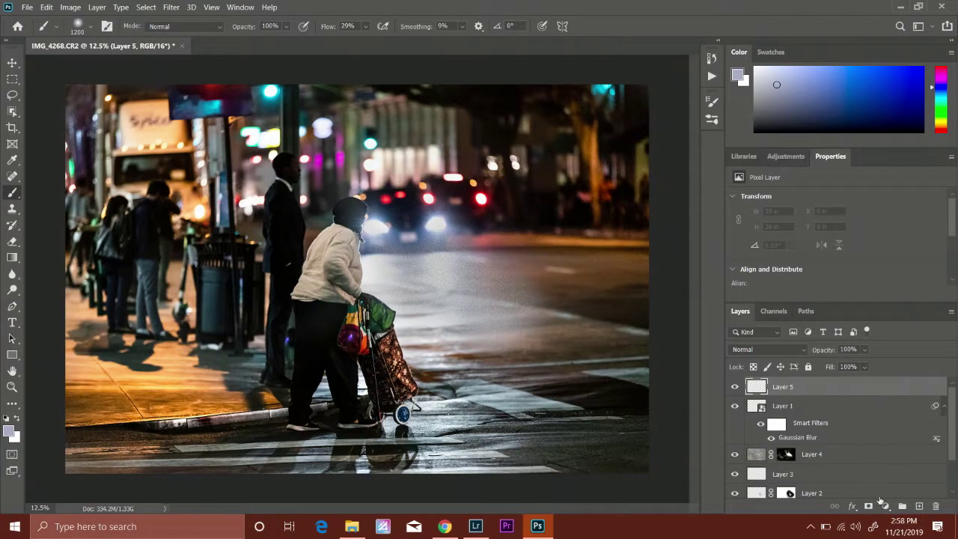
{"action": "left_click", "coordinate": [868, 506]}
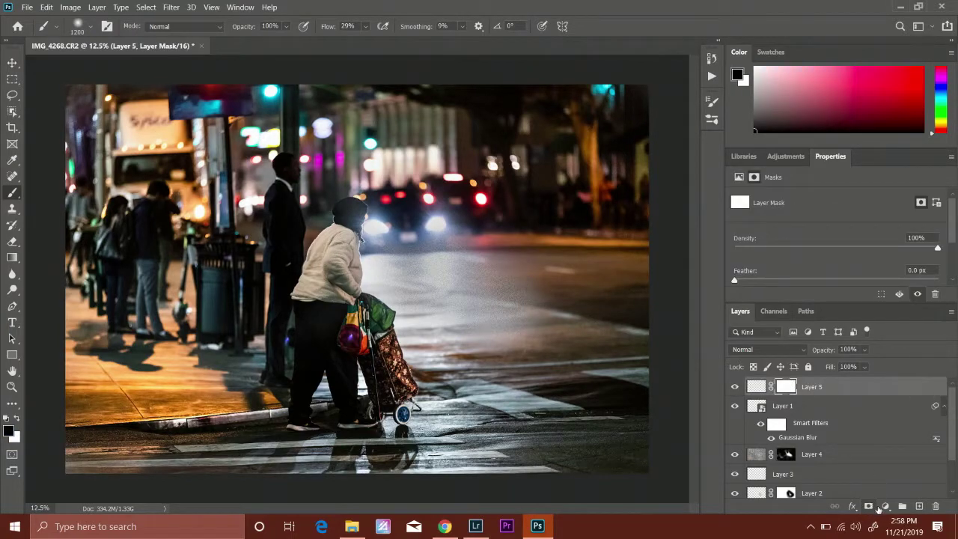
{"action": "key", "text": "ctrl+z"}
{"action": "key", "text": "ctrl+z"}
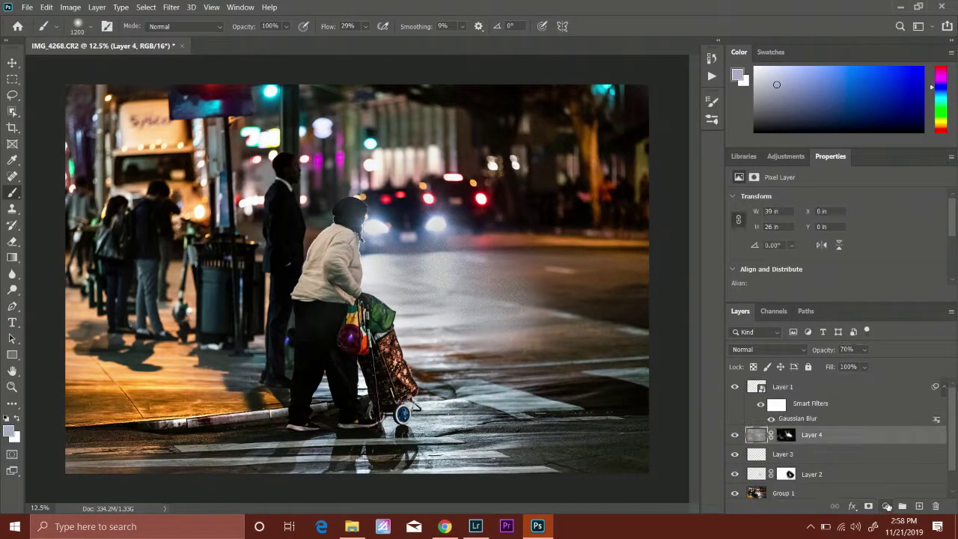
Add a Gradient Map adjustment layer above Layer 1
{"action": "left_click", "coordinate": [877, 397]}
{"action": "left_click", "coordinate": [885, 506]}
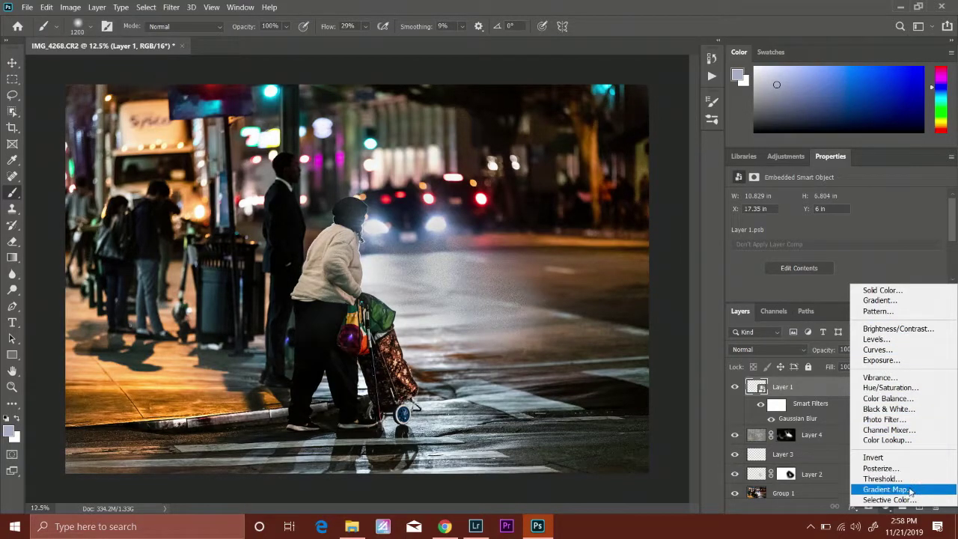
{"action": "left_click", "coordinate": [910, 491]}
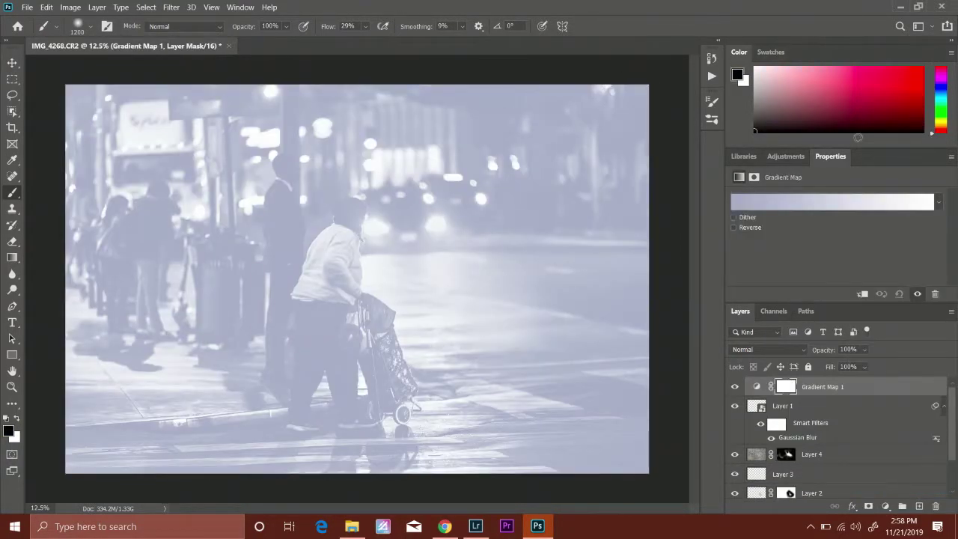
Set the Gradient Map's shadow color stop at location 0% to dark blue 24306d
{"action": "left_click", "coordinate": [757, 207]}
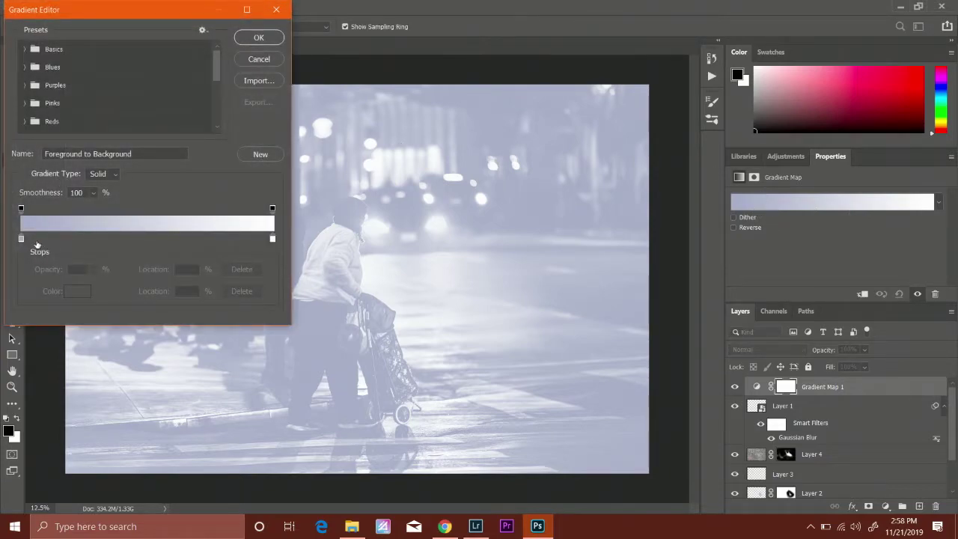
{"action": "left_click", "coordinate": [22, 239]}
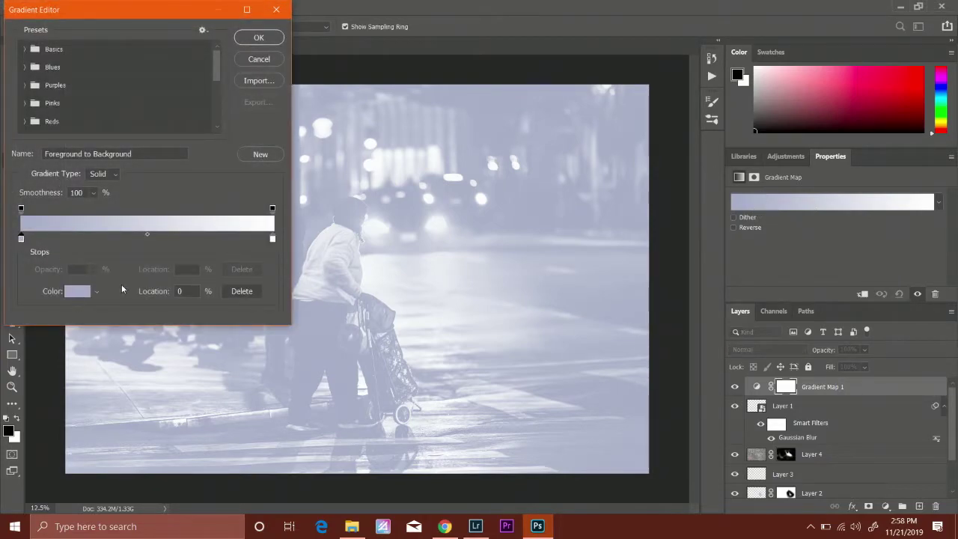
{"action": "left_click", "coordinate": [71, 294]}
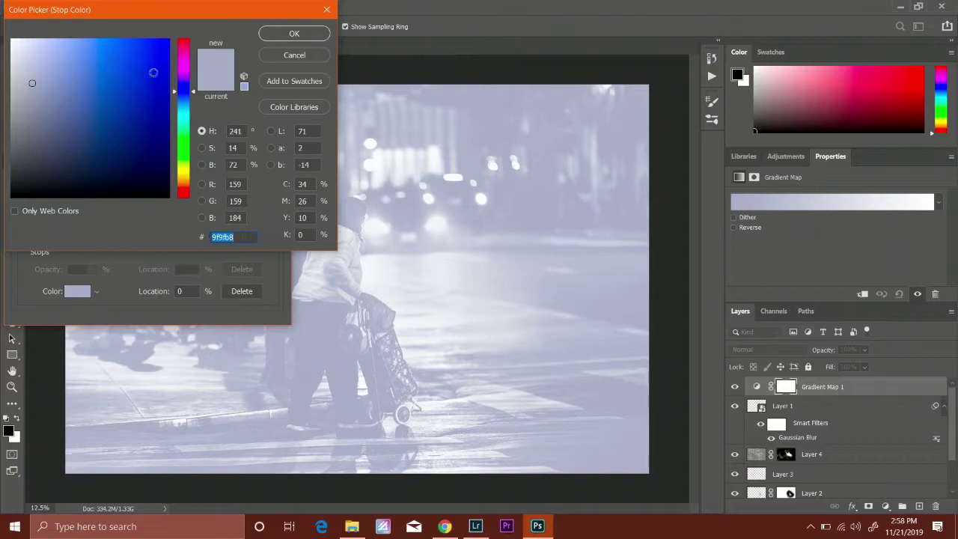
{"action": "left_click", "coordinate": [183, 98]}
{"action": "mouse_move", "coordinate": [157, 96]}
{"action": "left_mouse_down"}
{"action": "mouse_move", "coordinate": [118, 102]}
{"action": "mouse_move", "coordinate": [106, 113]}
{"action": "mouse_move", "coordinate": [118, 130]}
{"action": "left_mouse_up"}
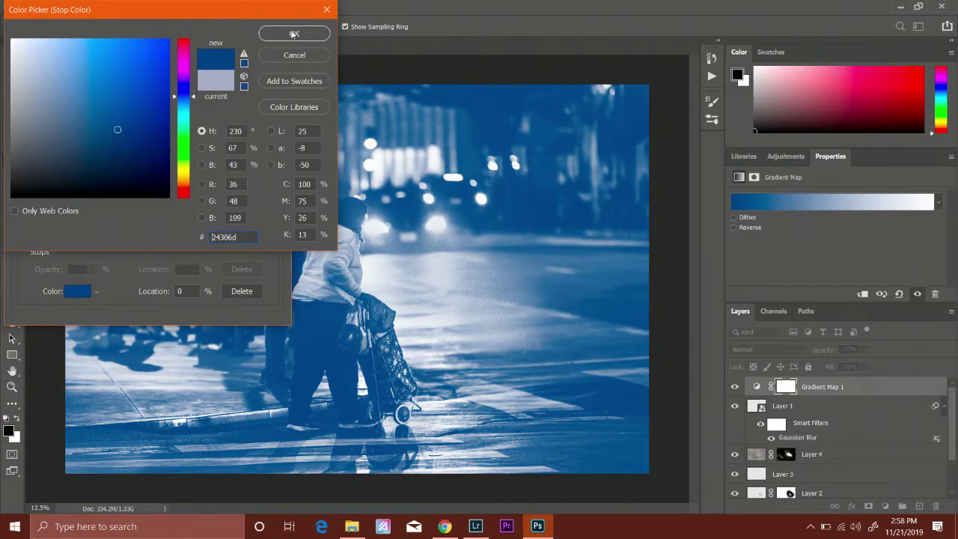
{"action": "left_click", "coordinate": [294, 34]}
Set the Gradient Map's highlight color stop at location 100% to golden yellow e0bd32 and apply the gradient
{"action": "left_click", "coordinate": [272, 238]}
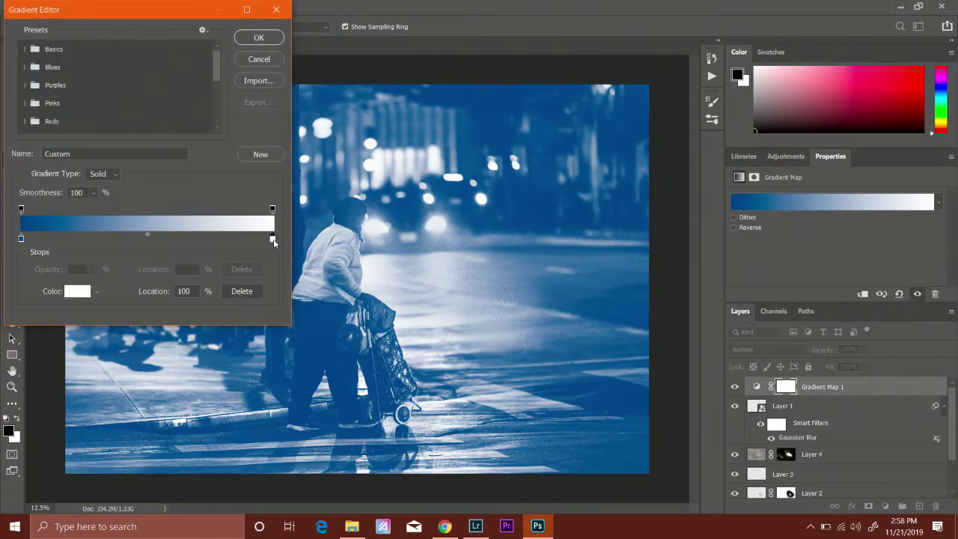
{"action": "left_click", "coordinate": [75, 294]}
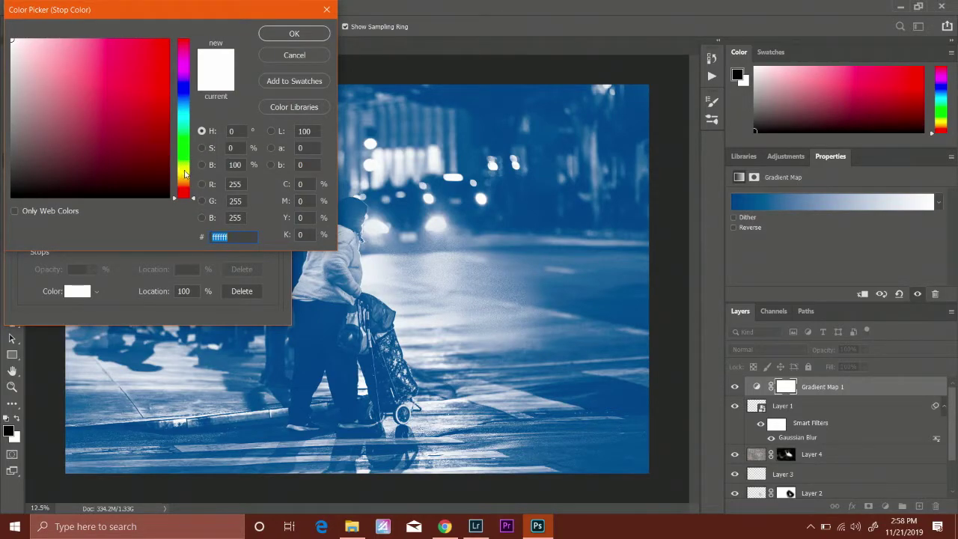
{"action": "left_click", "coordinate": [183, 175]}
{"action": "mouse_move", "coordinate": [186, 173]}
{"action": "left_mouse_down"}
{"action": "mouse_move", "coordinate": [186, 186]}
{"action": "mouse_move", "coordinate": [185, 176]}
{"action": "left_mouse_up"}
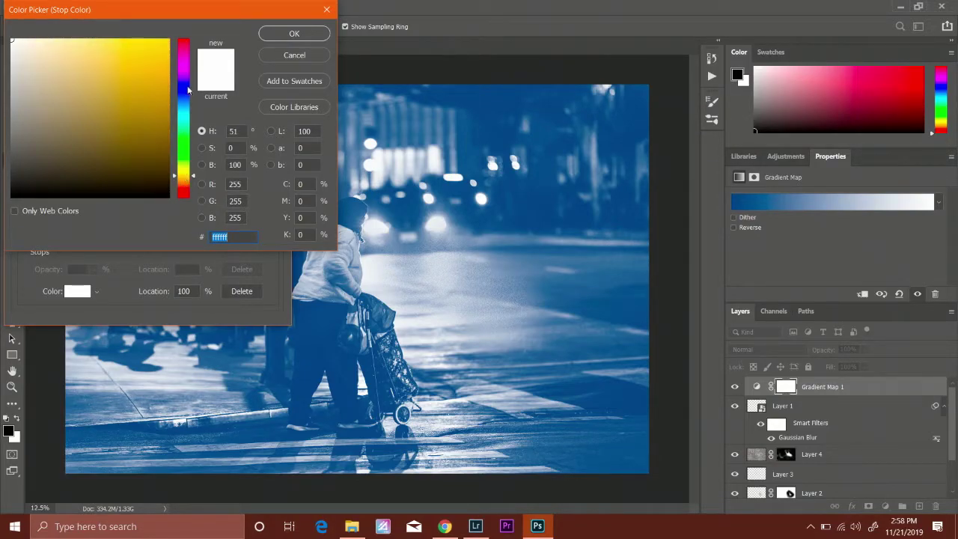
{"action": "left_click", "coordinate": [298, 34]}
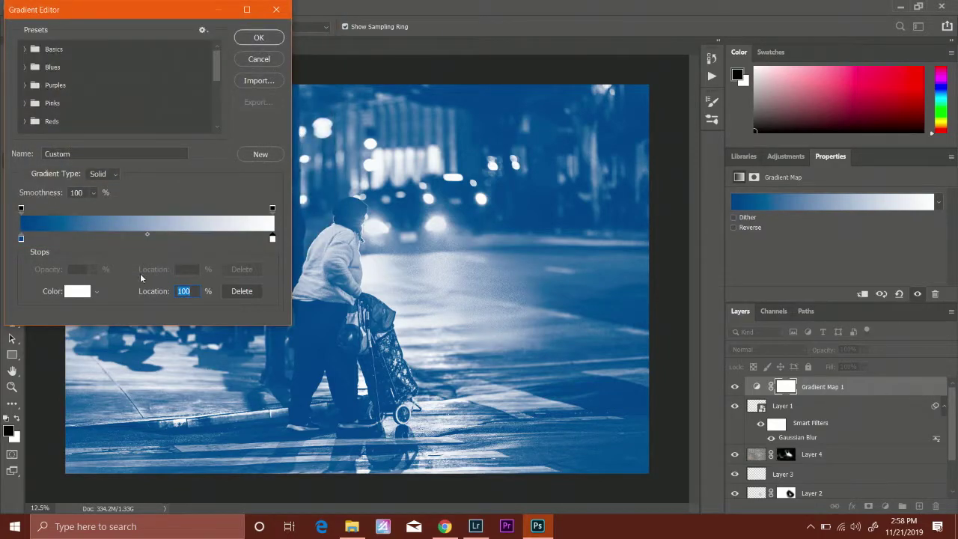
{"action": "left_click", "coordinate": [78, 292]}
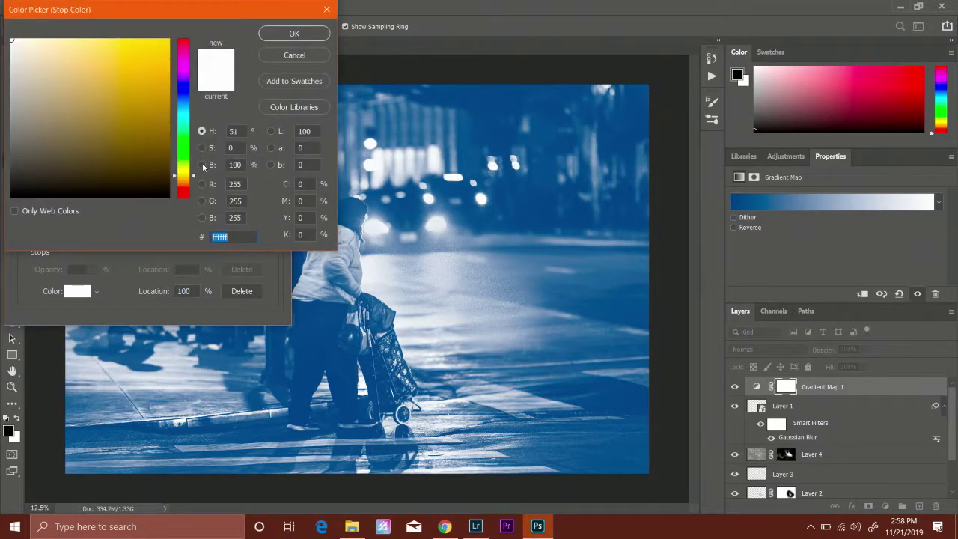
{"action": "left_click_drag", "start_coordinate": [190, 177], "coordinate": [189, 178]}
{"action": "left_click", "coordinate": [129, 77]}
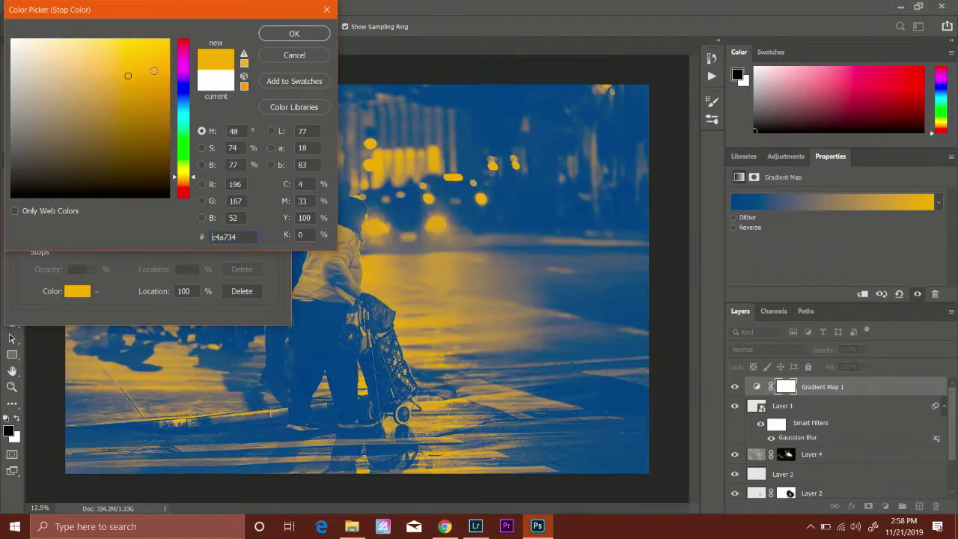
{"action": "left_click", "coordinate": [150, 65]}
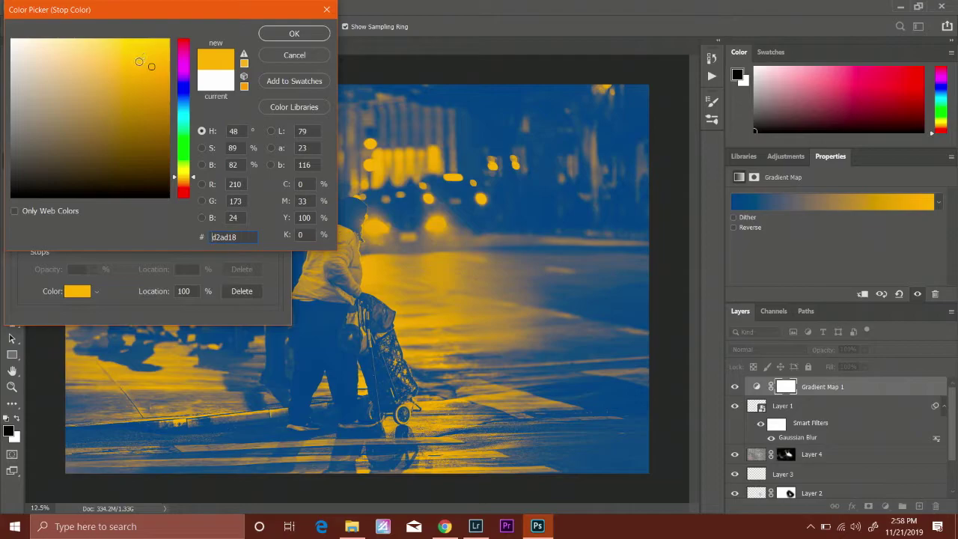
{"action": "left_click", "coordinate": [134, 57]}
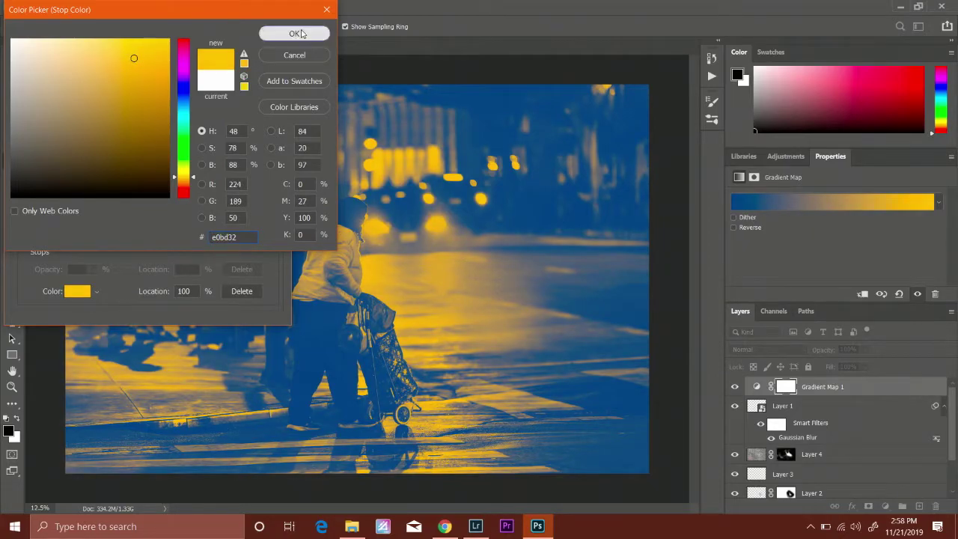
{"action": "left_click", "coordinate": [302, 34]}
{"action": "left_click", "coordinate": [258, 39]}
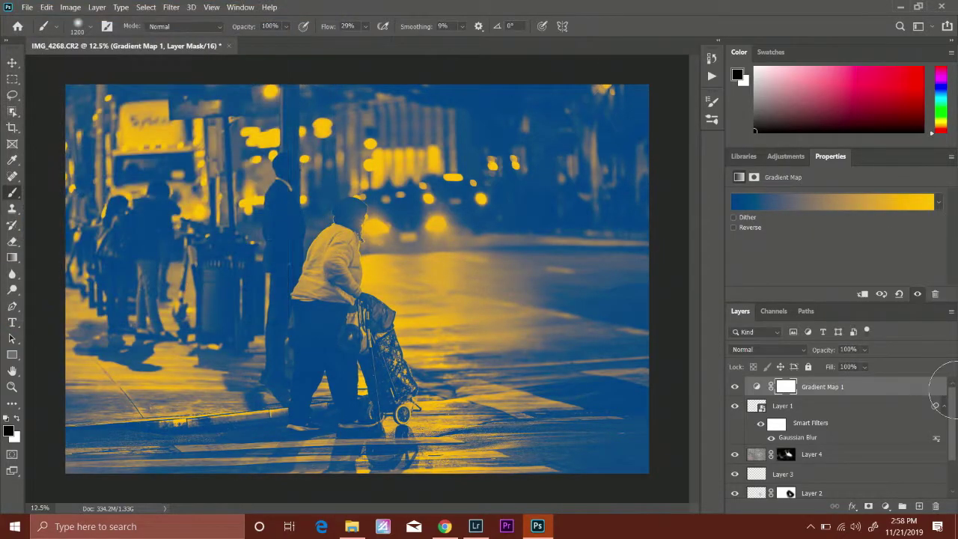
Set the Gradient Map layer's blend mode to Soft Light and compare the photo with and without it
{"action": "left_click", "coordinate": [793, 350]}
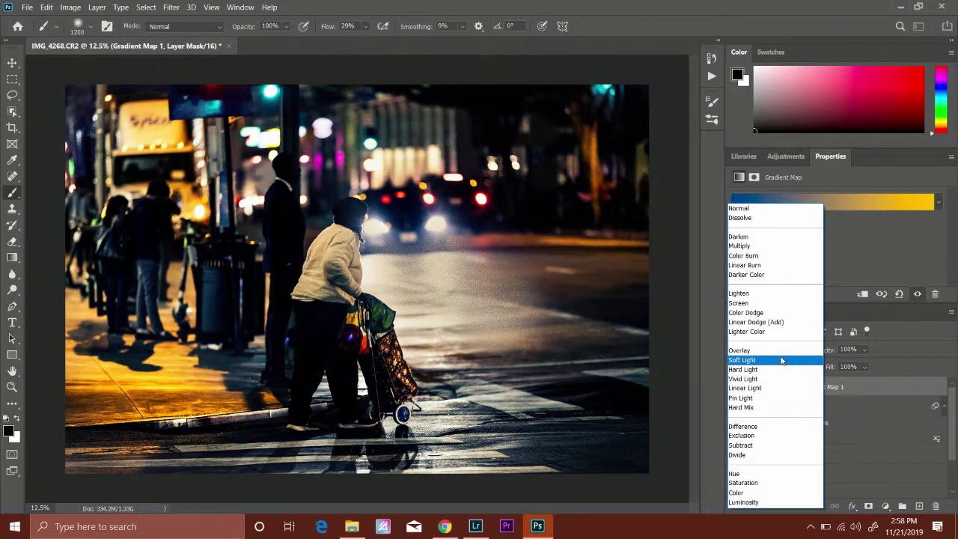
{"action": "left_click", "coordinate": [780, 360]}
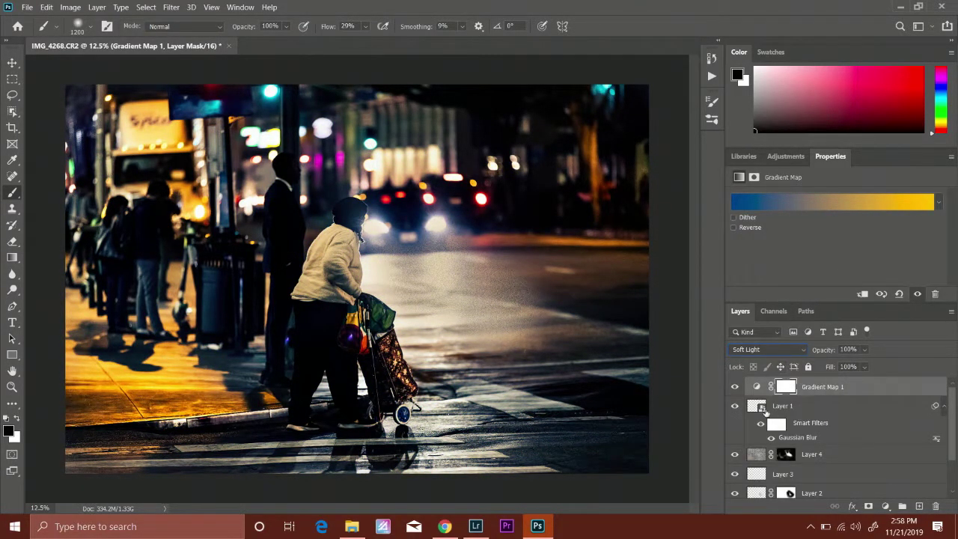
{"action": "left_click", "coordinate": [734, 387]}
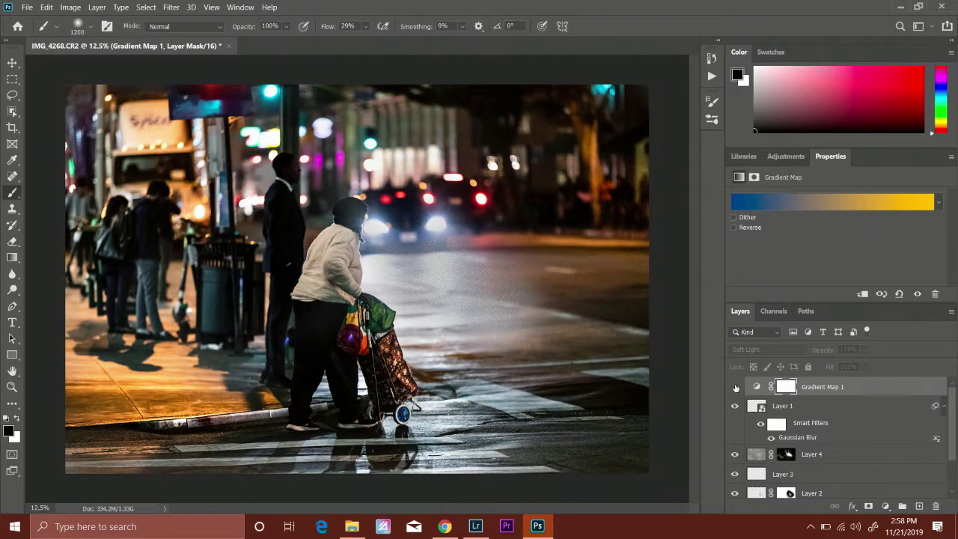
{"action": "left_click", "coordinate": [734, 387]}
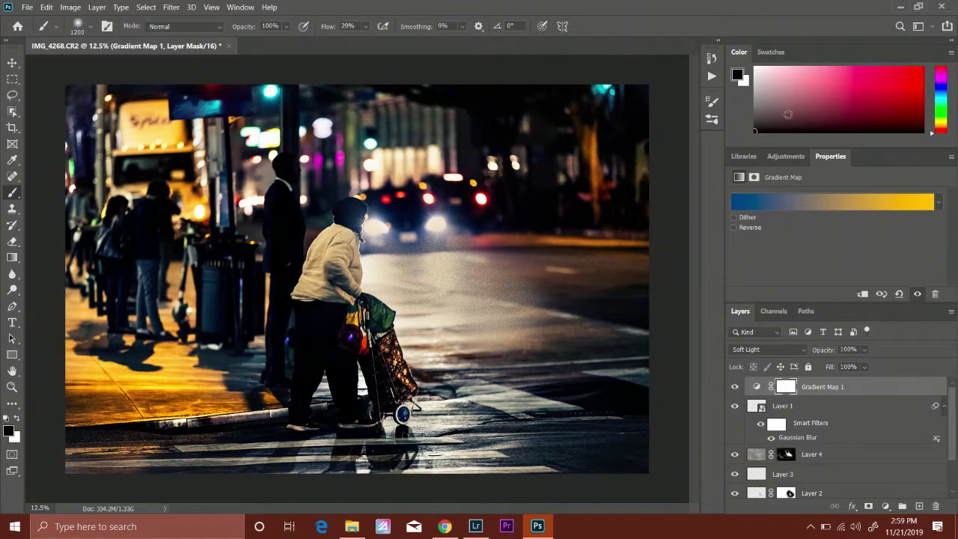
Change the Gradient Map's dark blue stop to a light, muted blue and compare the photo with and without the adjustment
{"action": "left_click", "coordinate": [748, 204]}
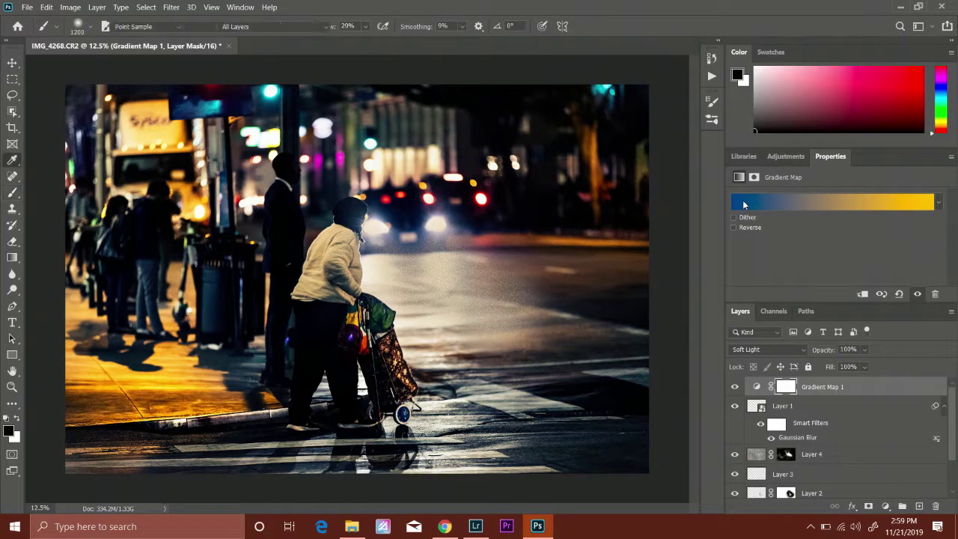
{"action": "left_click", "coordinate": [21, 239]}
{"action": "left_click", "coordinate": [78, 294]}
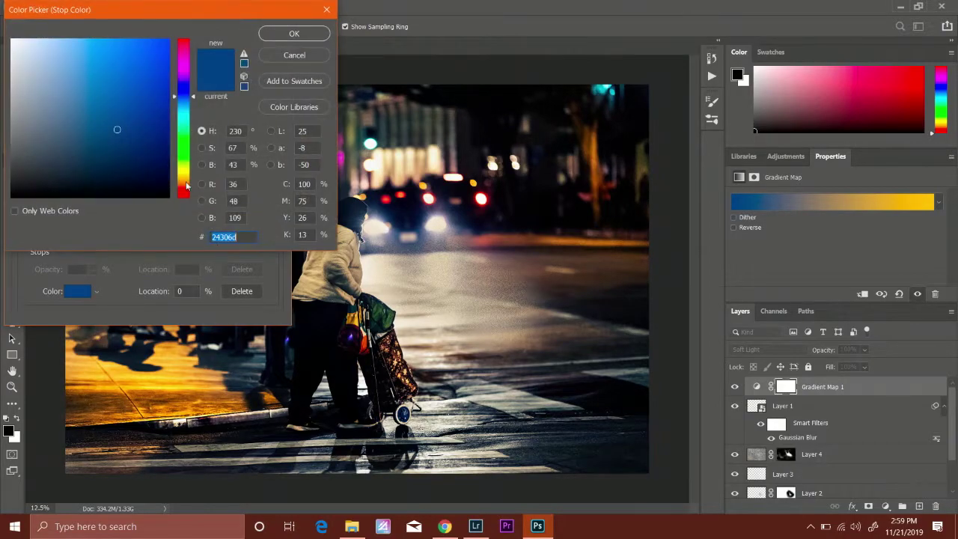
{"action": "left_click", "coordinate": [74, 88]}
{"action": "left_click", "coordinate": [74, 115]}
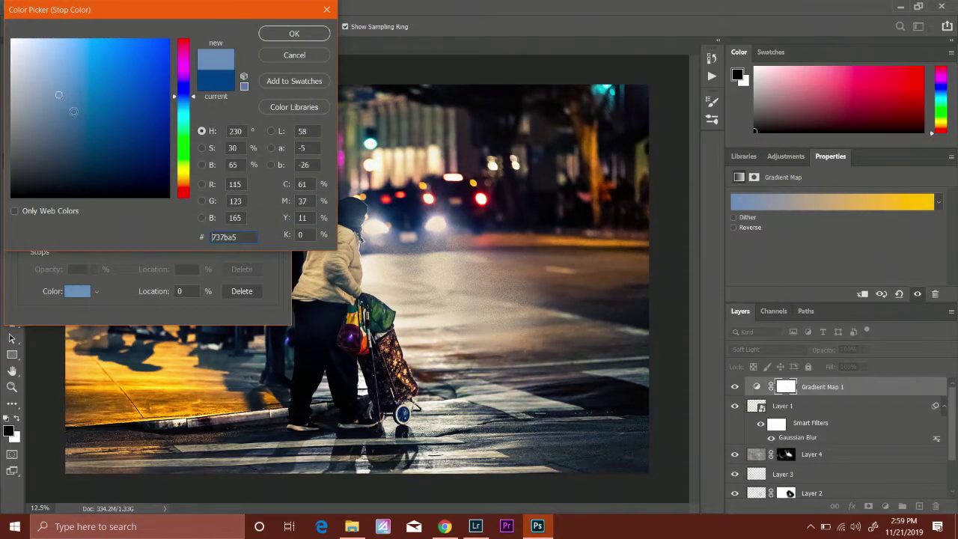
{"action": "left_click", "coordinate": [62, 76]}
{"action": "left_click", "coordinate": [306, 39]}
{"action": "left_click", "coordinate": [256, 39]}
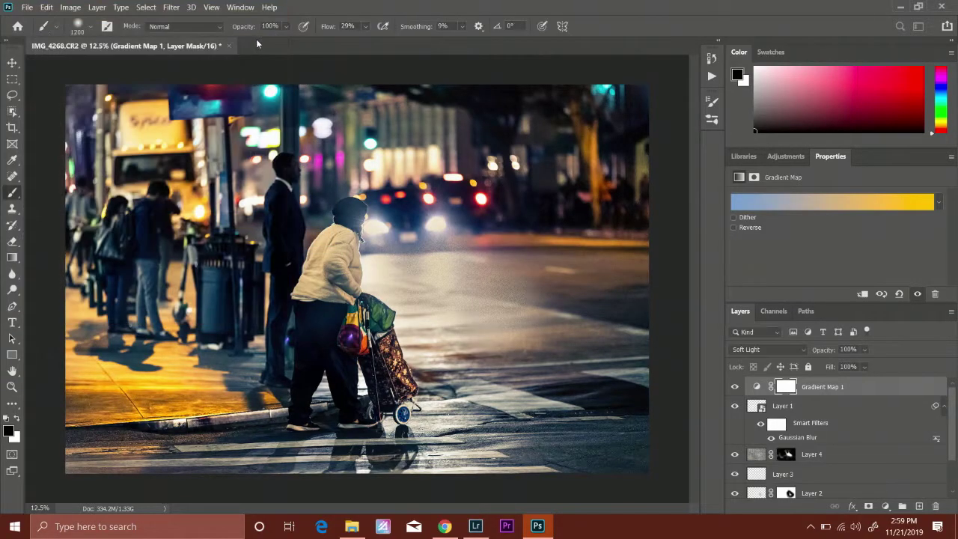
{"action": "left_click", "coordinate": [734, 387]}
{"action": "left_click", "coordinate": [734, 387]}
{"action": "left_click", "coordinate": [734, 387]}
{"action": "left_click", "coordinate": [734, 387]}
Crop the photo on both sides, cutting out the truck and the pedestrians behind the trash can, and commit the crop
{"action": "key", "text": "c"}
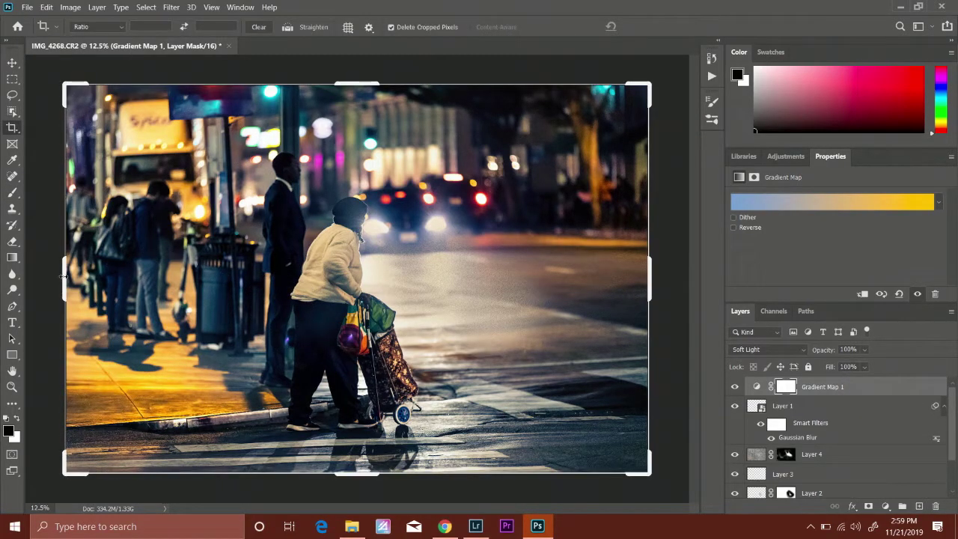
{"action": "left_click_drag", "start_coordinate": [63, 276], "coordinate": [126, 270]}
{"action": "mouse_move", "coordinate": [586, 277]}
{"action": "left_mouse_down"}
{"action": "mouse_move", "coordinate": [594, 275]}
{"action": "mouse_move", "coordinate": [576, 283]}
{"action": "left_mouse_up"}
{"action": "left_click", "coordinate": [655, 27]}
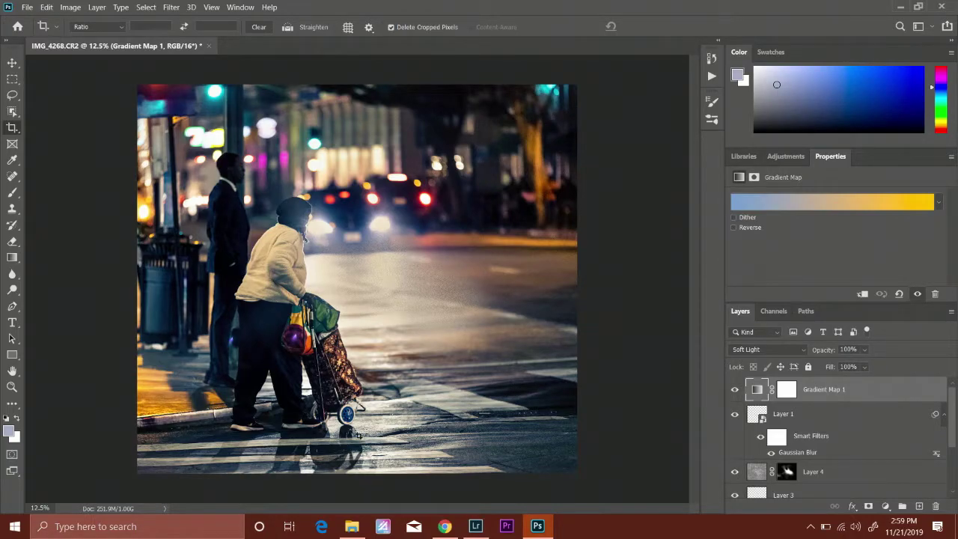
Lasso a freehand selection around the crosswalk pavement in the foreground, below the woman's feet and cart and across toward the photo's edge
{"action": "key", "text": "l"}
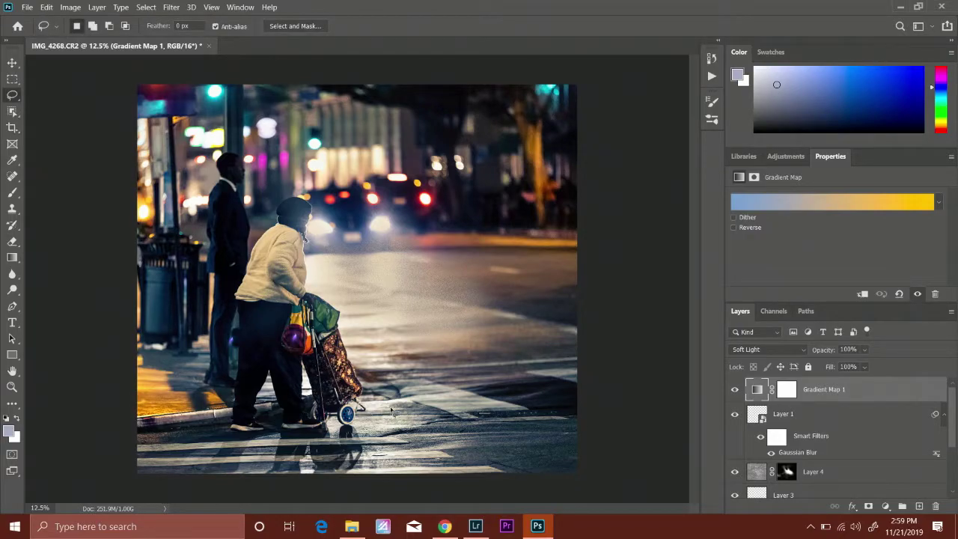
{"action": "left_click_drag", "start_coordinate": [567, 411], "coordinate": [570, 454]}
{"action": "mouse_move", "coordinate": [451, 473]}
{"action": "left_mouse_down"}
{"action": "mouse_move", "coordinate": [315, 468]}
{"action": "mouse_move", "coordinate": [229, 437]}
{"action": "left_mouse_up"}
{"action": "left_click_drag", "start_coordinate": [294, 434], "coordinate": [369, 428]}
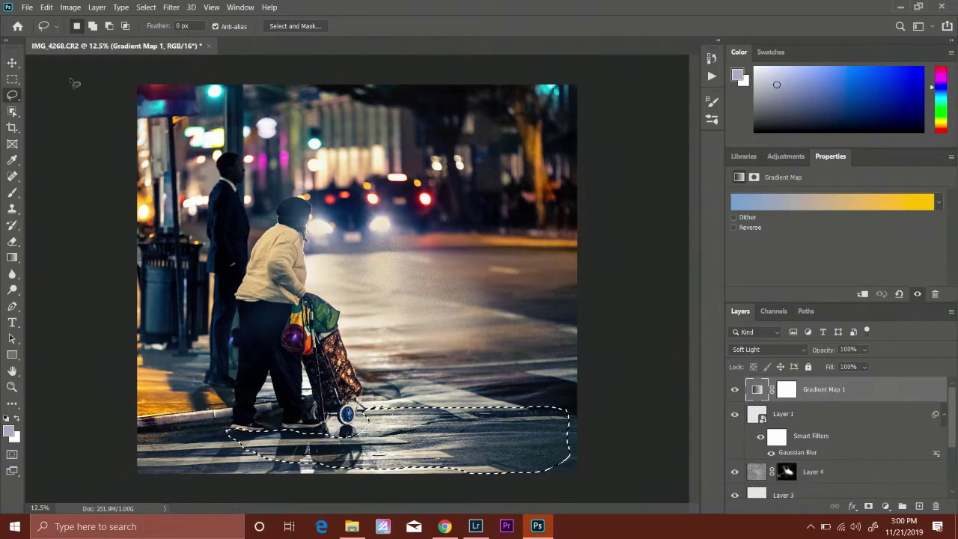
Feather the pavement selection by 10 pixels
{"action": "left_click", "coordinate": [146, 6]}
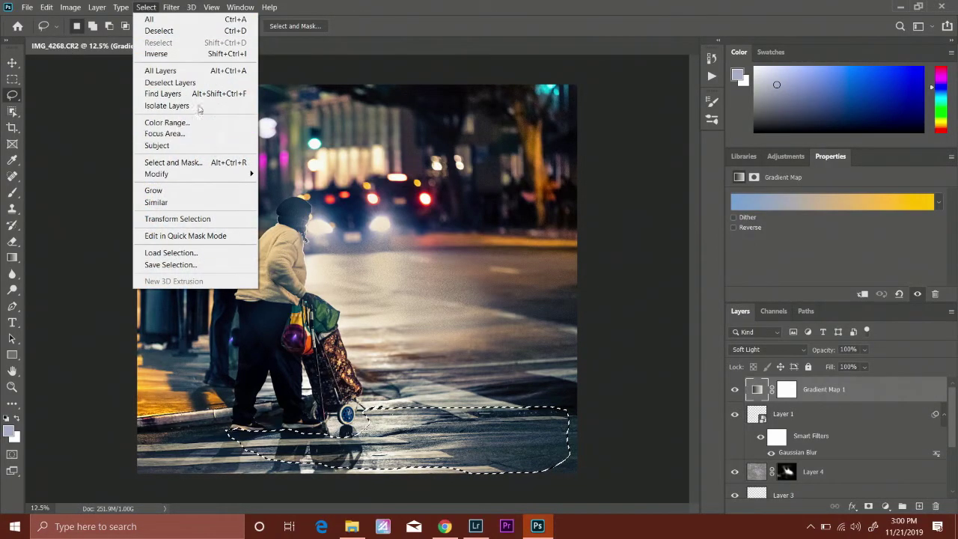
{"action": "mouse_move", "coordinate": [251, 175]}
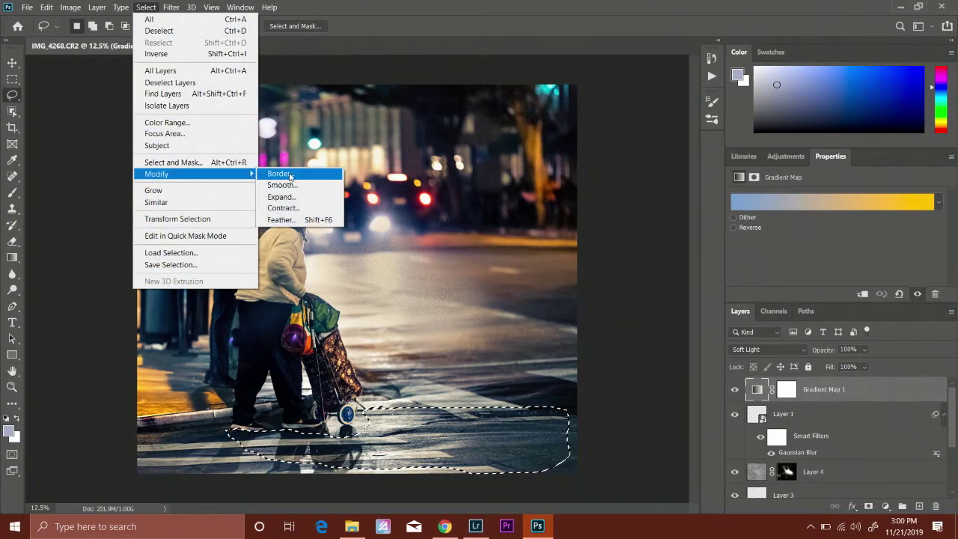
{"action": "left_click", "coordinate": [281, 219]}
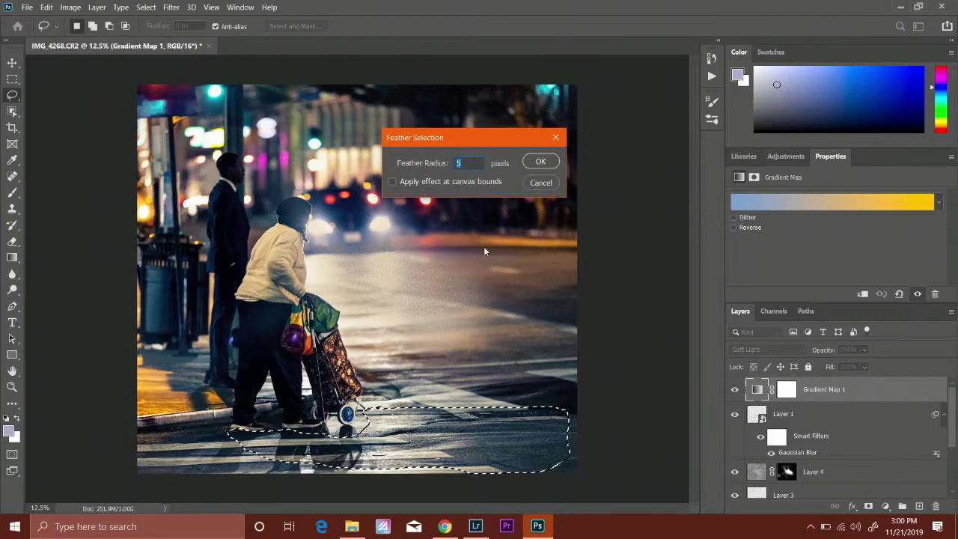
{"action": "type", "text": "10"}
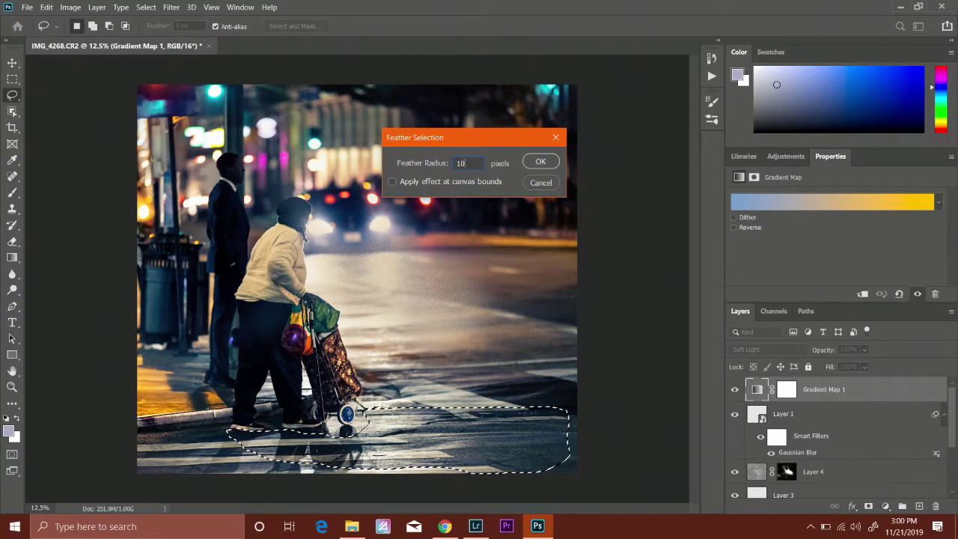
{"action": "left_click", "coordinate": [541, 162]}
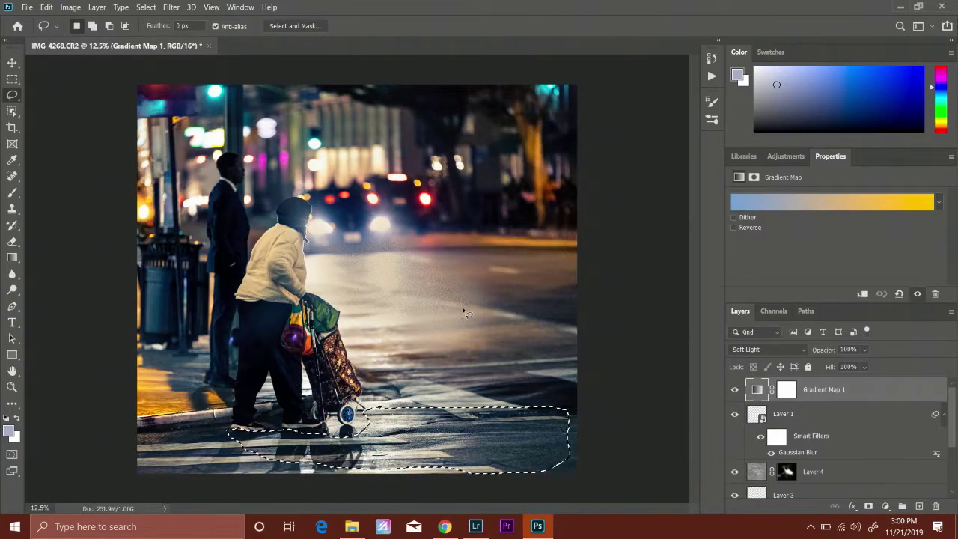
Copy the selected pavement from Group 1 to a new layer and place it directly below Layer 4
{"action": "left_click", "coordinate": [826, 418]}
{"action": "left_click", "coordinate": [829, 474]}
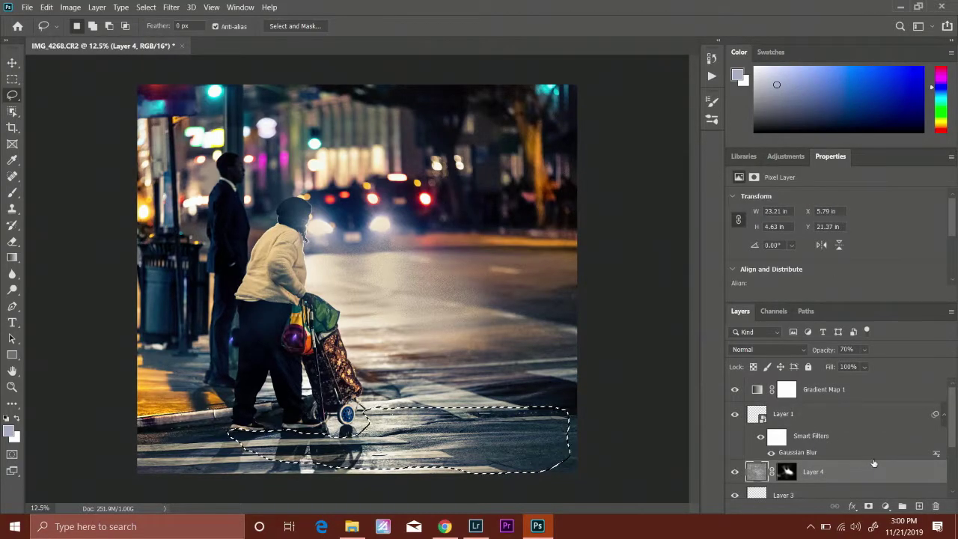
{"action": "scroll", "coordinate": [951, 410], "scroll_direction": "down", "scroll_amount": 3}
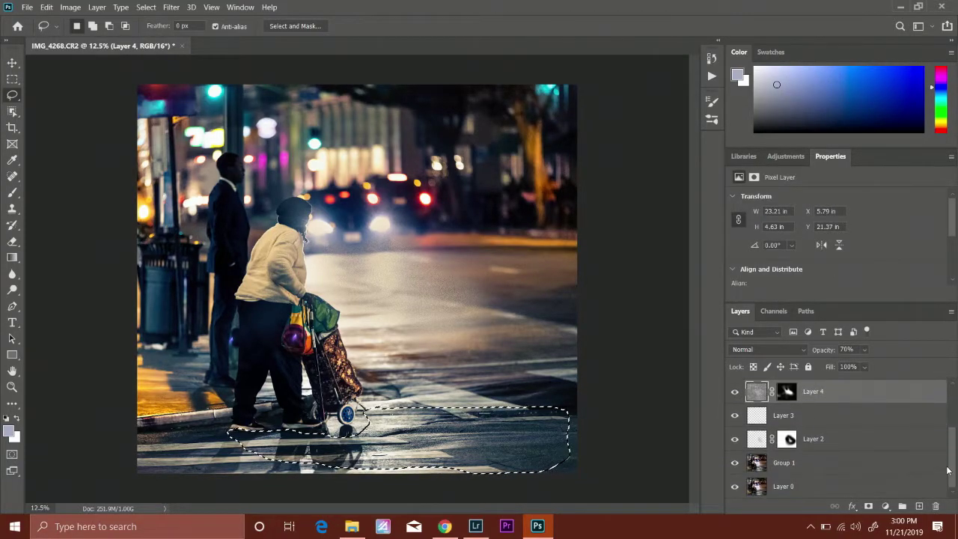
{"action": "left_click", "coordinate": [859, 464]}
{"action": "key", "text": "ctrl+j"}
{"action": "left_click_drag", "start_coordinate": [956, 435], "coordinate": [946, 465]}
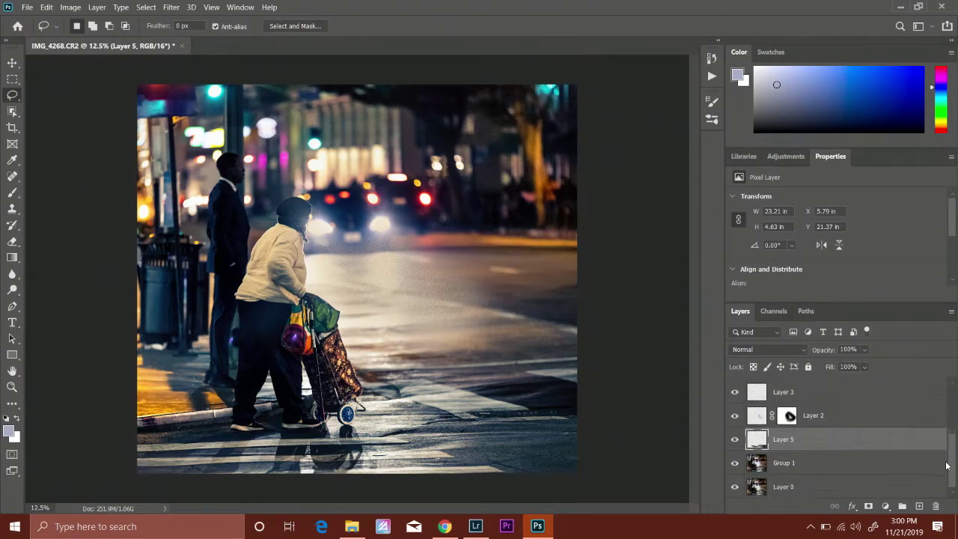
{"action": "left_click_drag", "start_coordinate": [845, 440], "coordinate": [859, 400]}
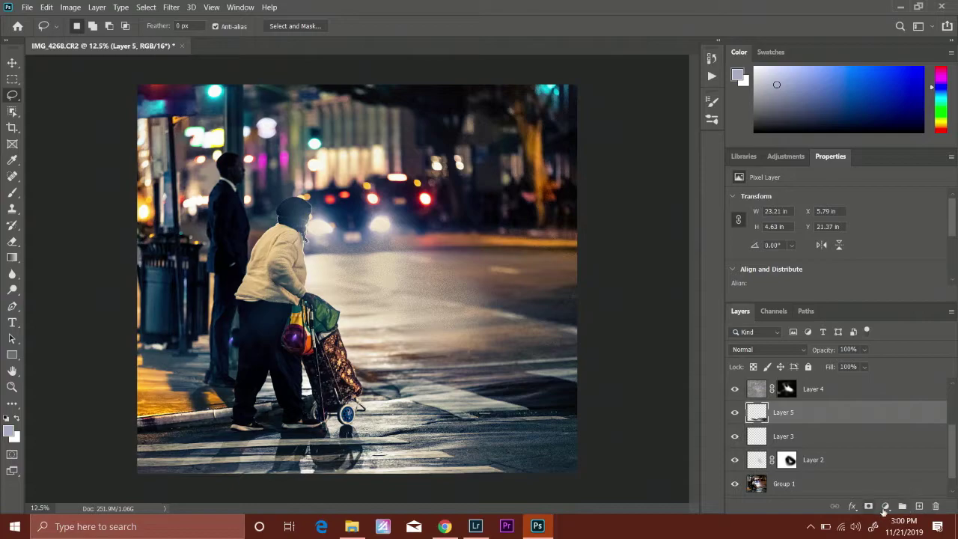
Convert the pavement layer to a Smart Object and apply a High Pass filter with a radius of 2.2 pixels
{"action": "right_click", "coordinate": [818, 420]}
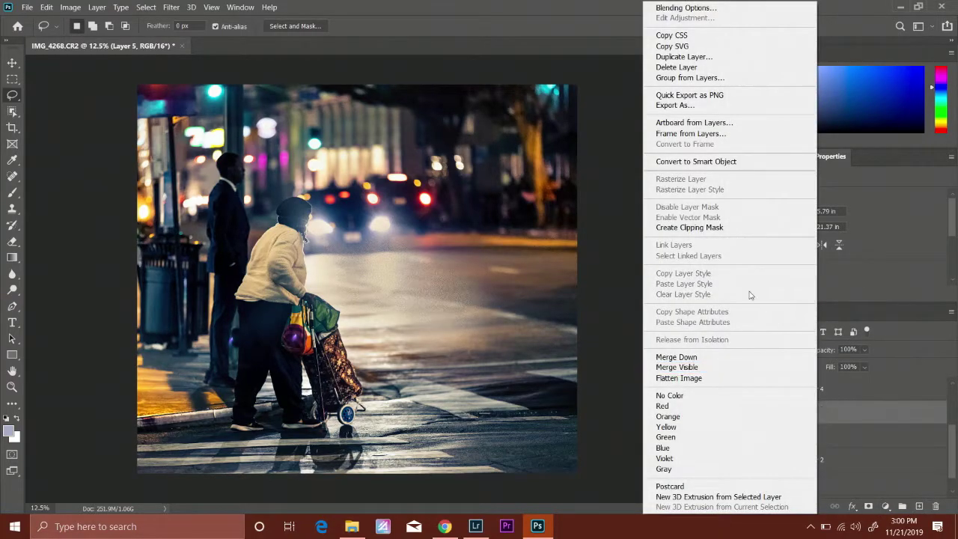
{"action": "left_click", "coordinate": [745, 162]}
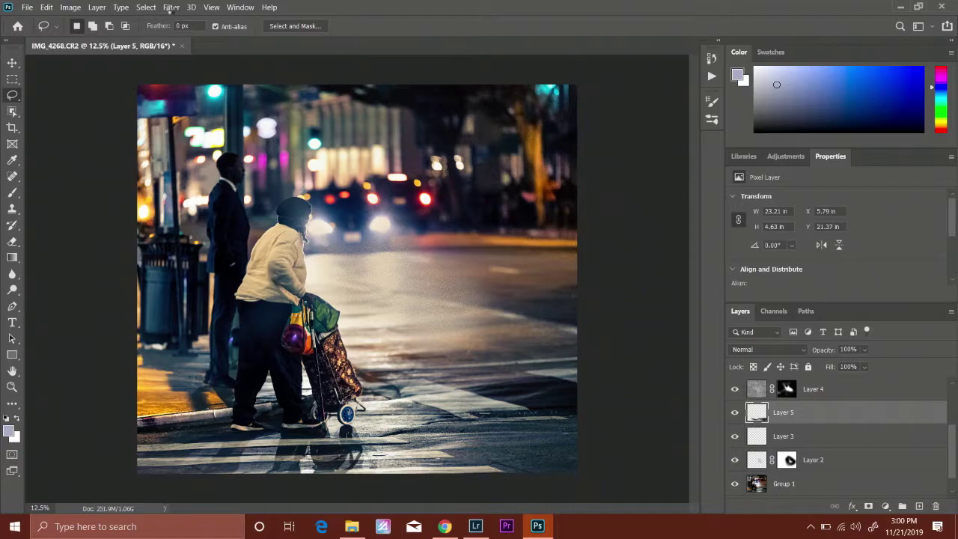
{"action": "left_click", "coordinate": [171, 7]}
{"action": "left_click", "coordinate": [163, 8]}
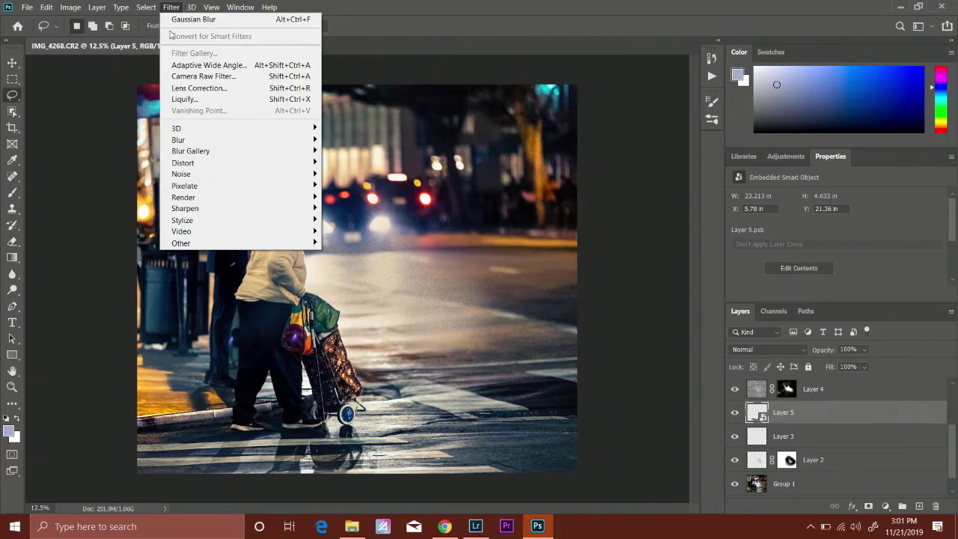
{"action": "mouse_move", "coordinate": [317, 244]}
{"action": "left_click", "coordinate": [352, 250]}
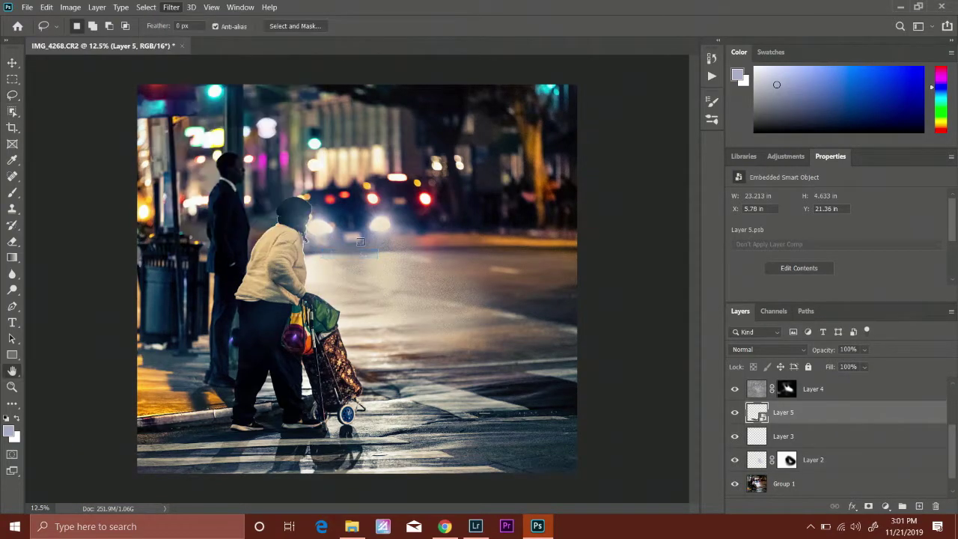
{"action": "left_click_drag", "start_coordinate": [412, 285], "coordinate": [401, 280]}
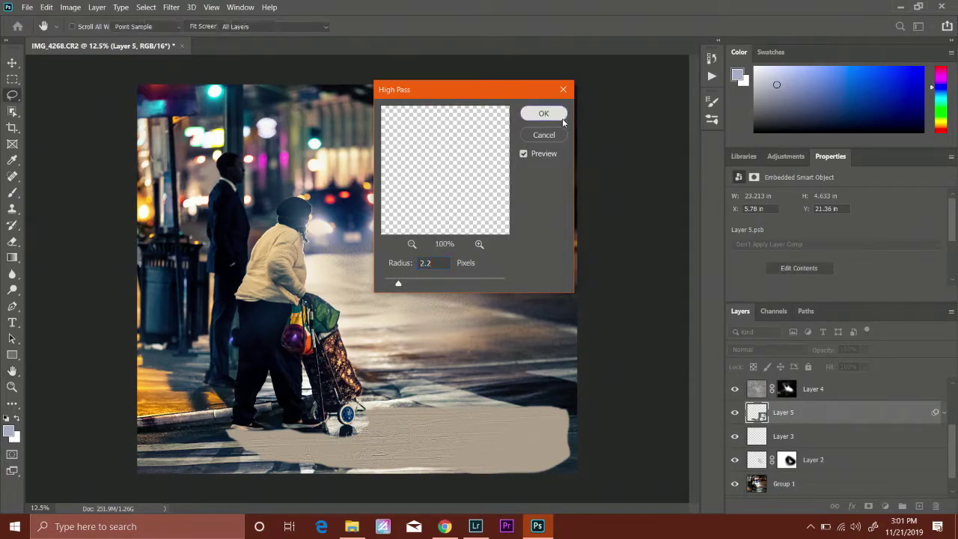
{"action": "left_click", "coordinate": [545, 114]}
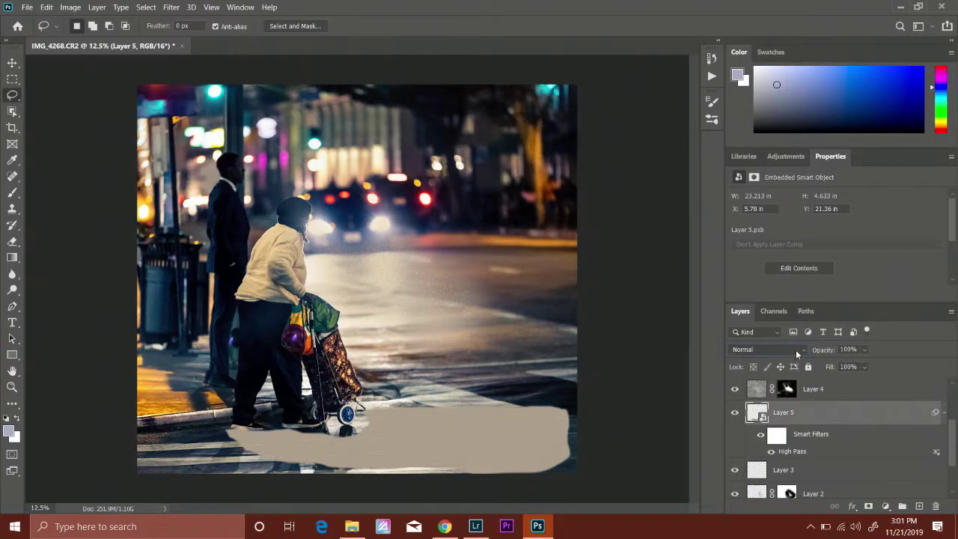
Set the pavement layer's blend mode to Linear Light and compare the photo with and without it
{"action": "left_click", "coordinate": [797, 354]}
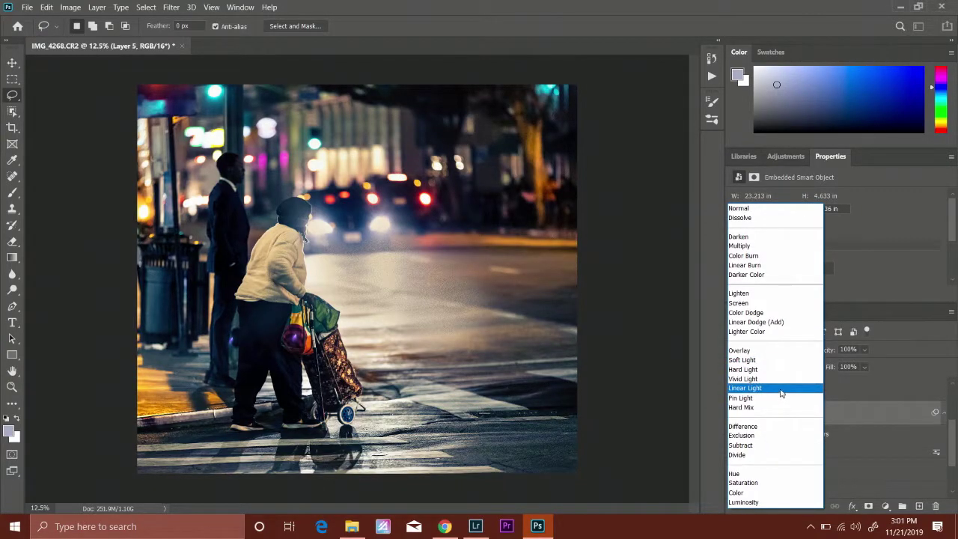
{"action": "left_click", "coordinate": [779, 392]}
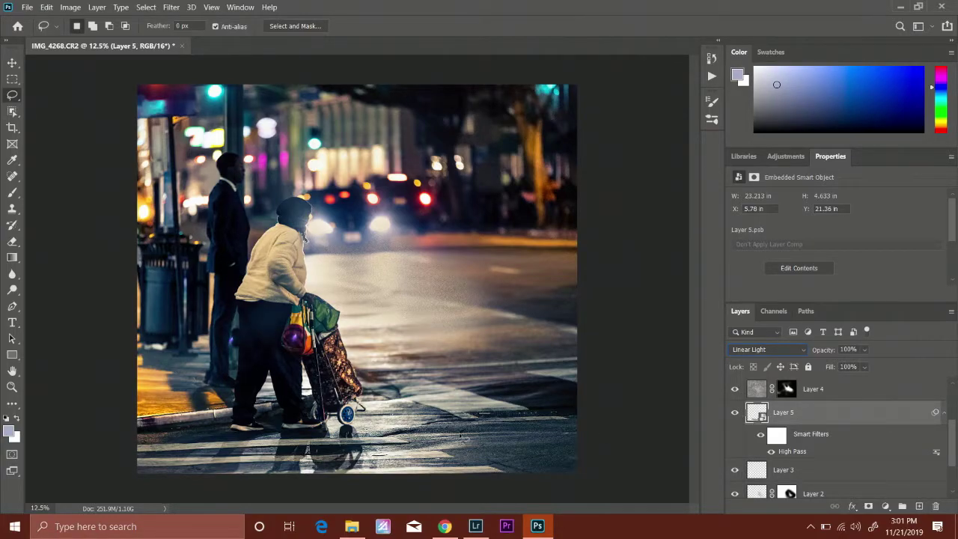
{"action": "left_click", "coordinate": [735, 413]}
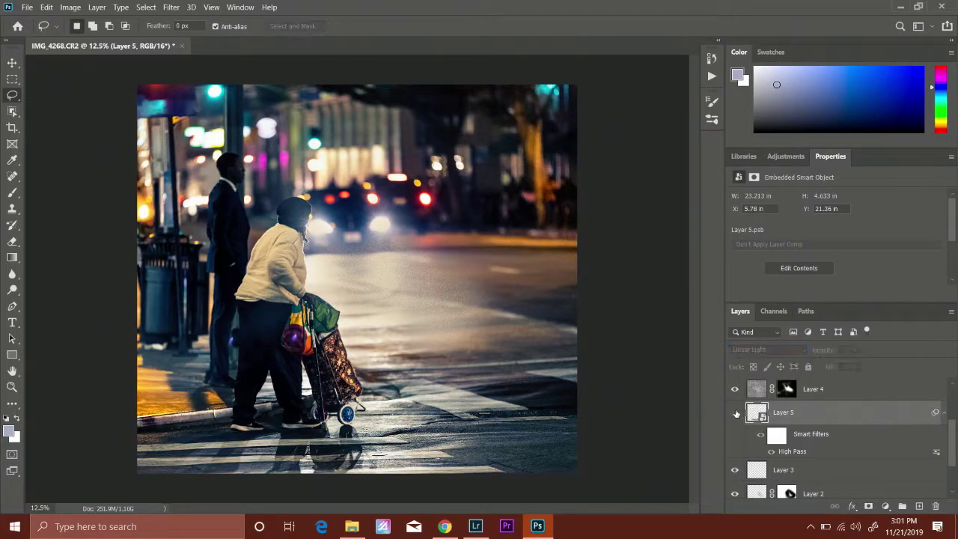
{"action": "left_click", "coordinate": [735, 412]}
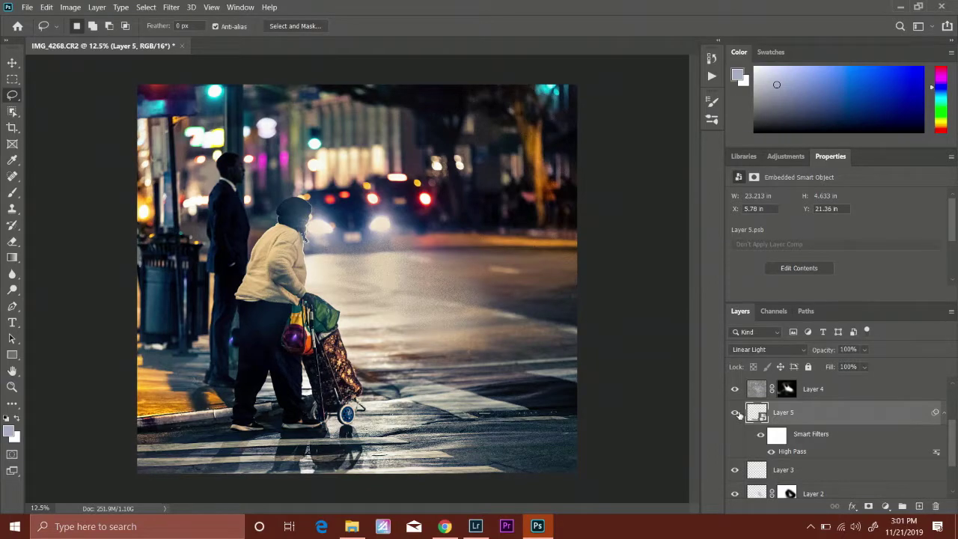
Increase the pavement layer's High Pass radius to 7.6 pixels
{"action": "double_click", "coordinate": [791, 452]}
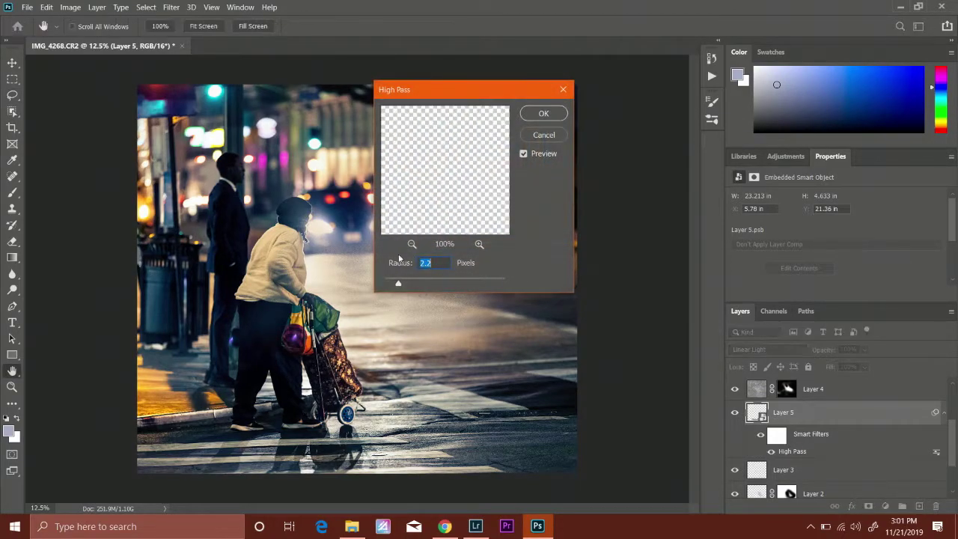
{"action": "left_click_drag", "start_coordinate": [406, 283], "coordinate": [426, 280]}
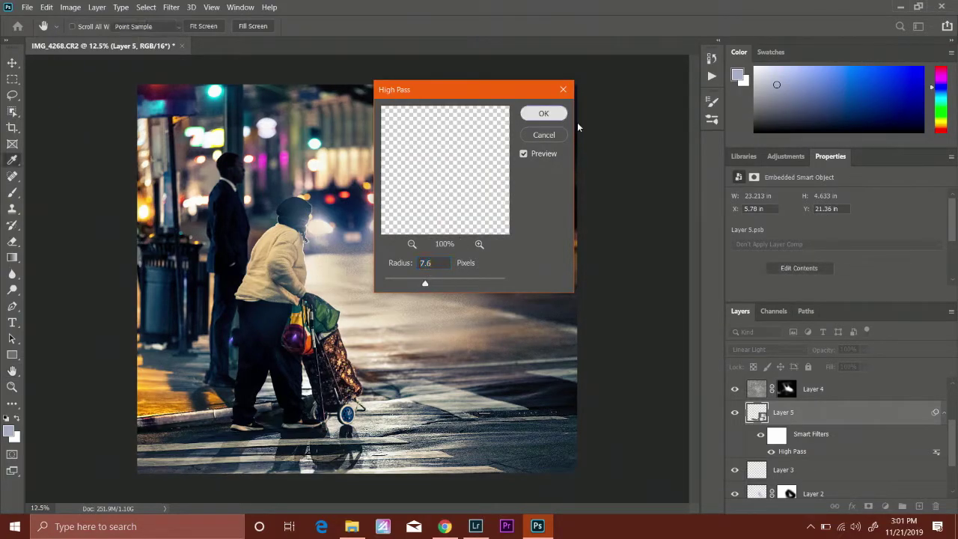
{"action": "left_click", "coordinate": [543, 113]}
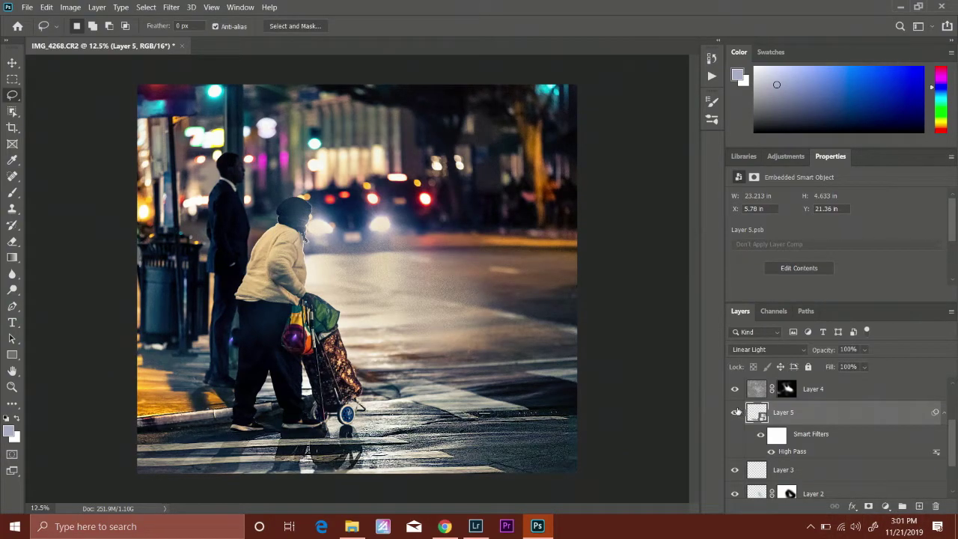
Add a layer mask to the sharpened pavement layer and brush black on it to hide part of the effect
{"action": "left_click", "coordinate": [869, 507]}
{"action": "key", "text": "b"}
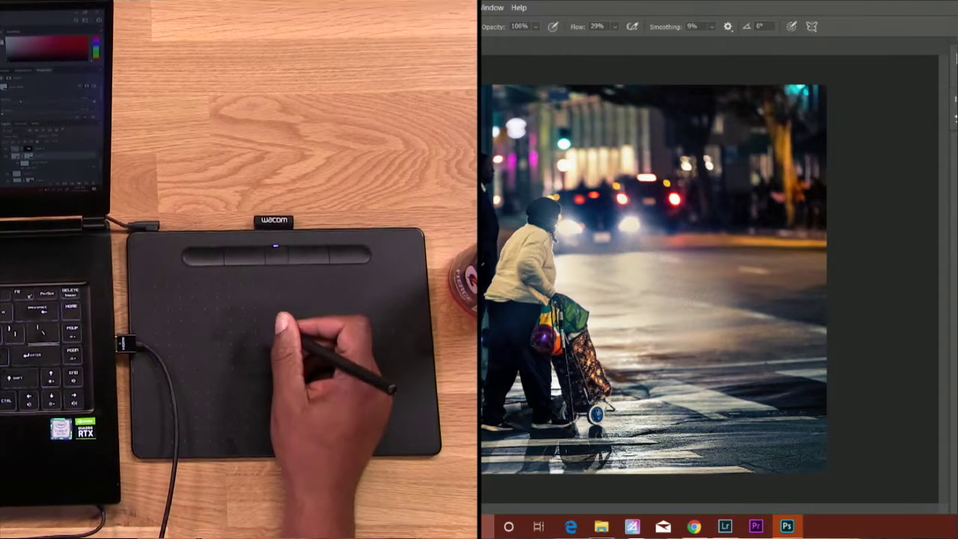
{"action": "mouse_move", "coordinate": [450, 531]}
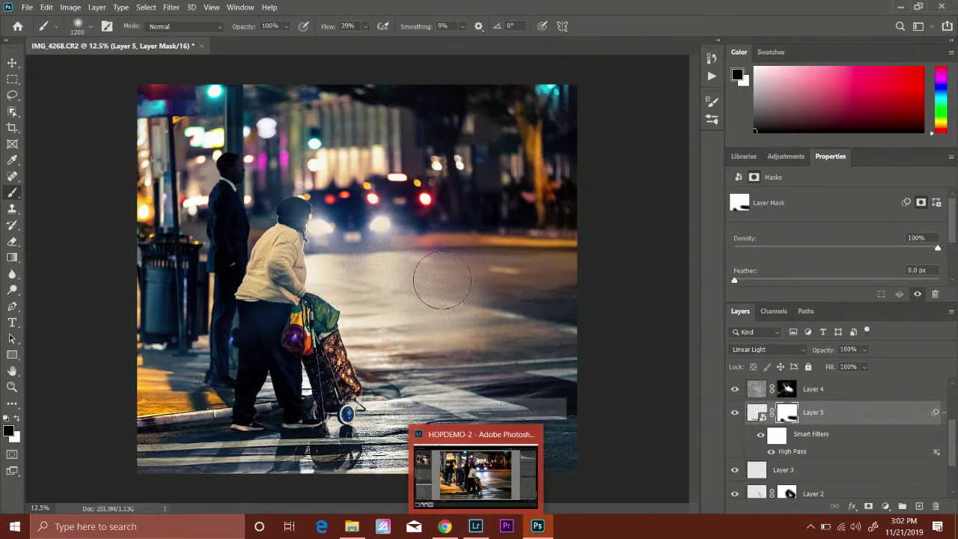
Add a new blank layer above Gradient Map 1 at the top of the layer stack
{"action": "left_click", "coordinate": [901, 390]}
{"action": "left_click_drag", "start_coordinate": [952, 433], "coordinate": [953, 382]}
{"action": "left_click", "coordinate": [857, 389]}
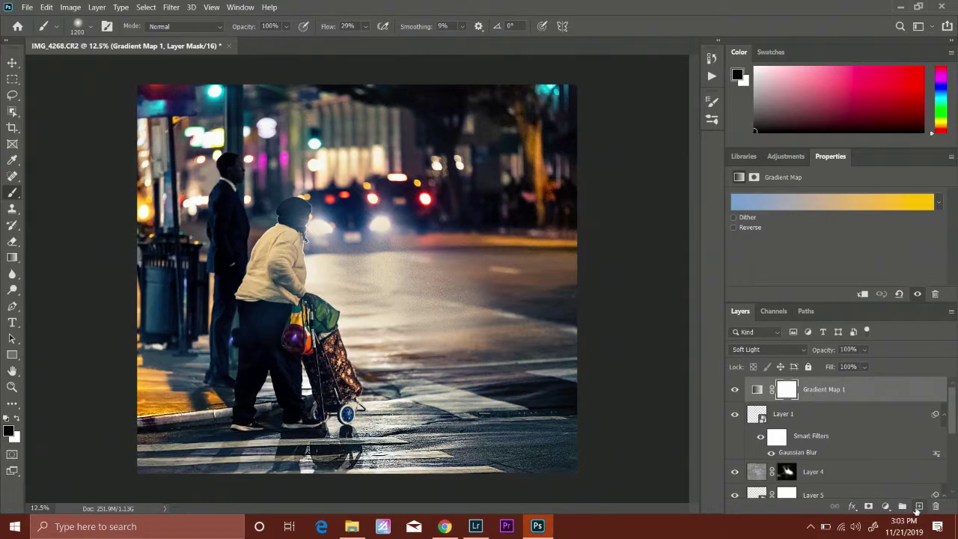
{"action": "left_click", "coordinate": [919, 507]}
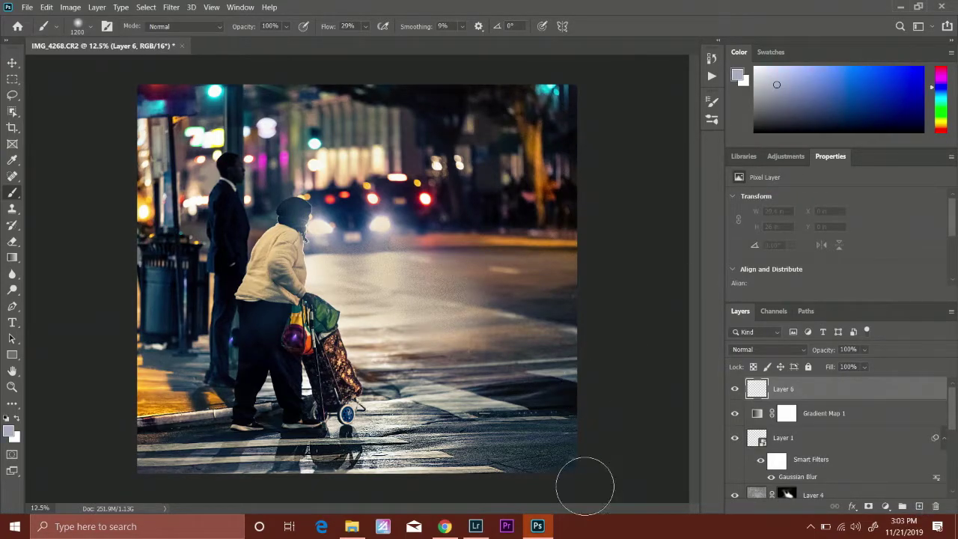
Set the Foreground to Transparent gradient's 0% color stop to vivid pinkish red and draw it radially from the photo's lower-left corner toward the upper right
{"action": "key", "text": "g"}
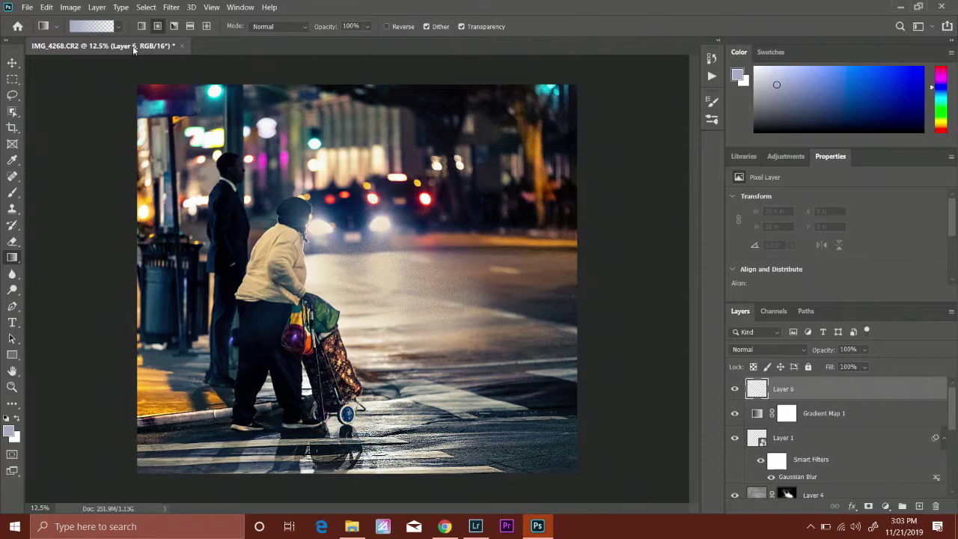
{"action": "left_click", "coordinate": [90, 26]}
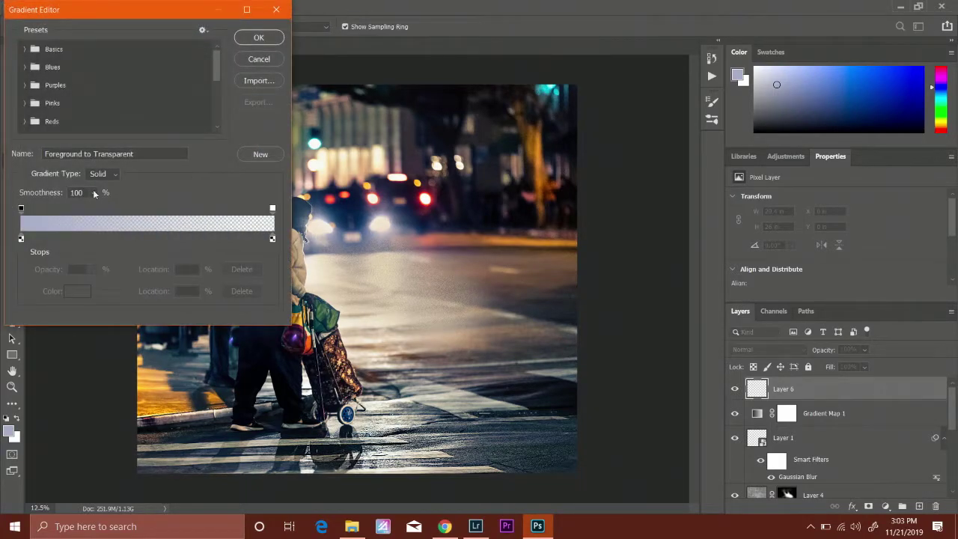
{"action": "left_click", "coordinate": [20, 239]}
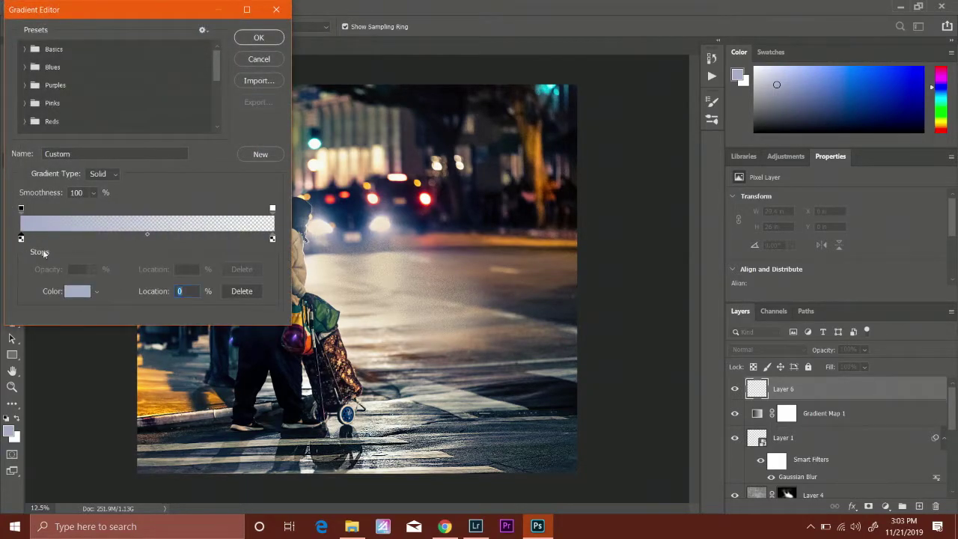
{"action": "left_click", "coordinate": [77, 290]}
{"action": "left_click_drag", "start_coordinate": [184, 48], "coordinate": [186, 50]}
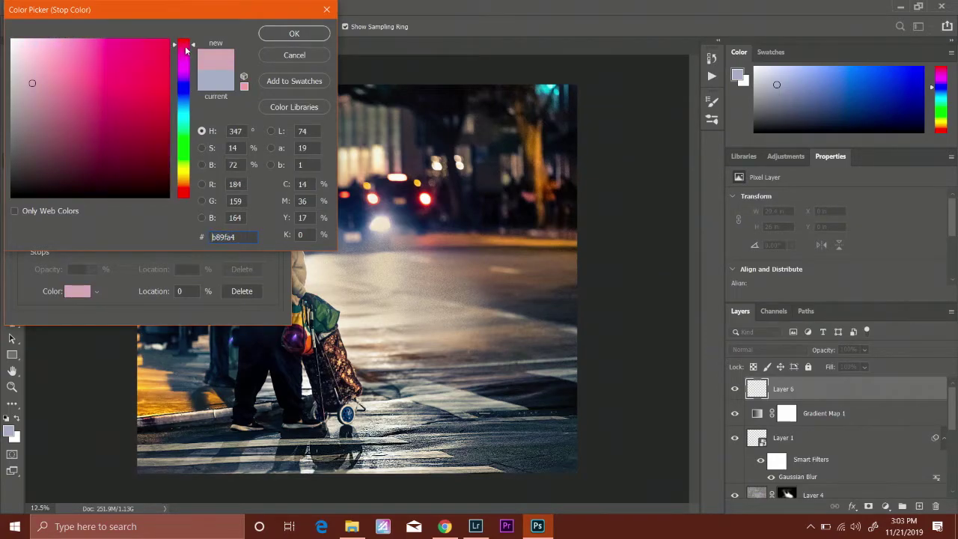
{"action": "left_click", "coordinate": [153, 104]}
{"action": "left_click", "coordinate": [154, 77]}
{"action": "left_click", "coordinate": [289, 35]}
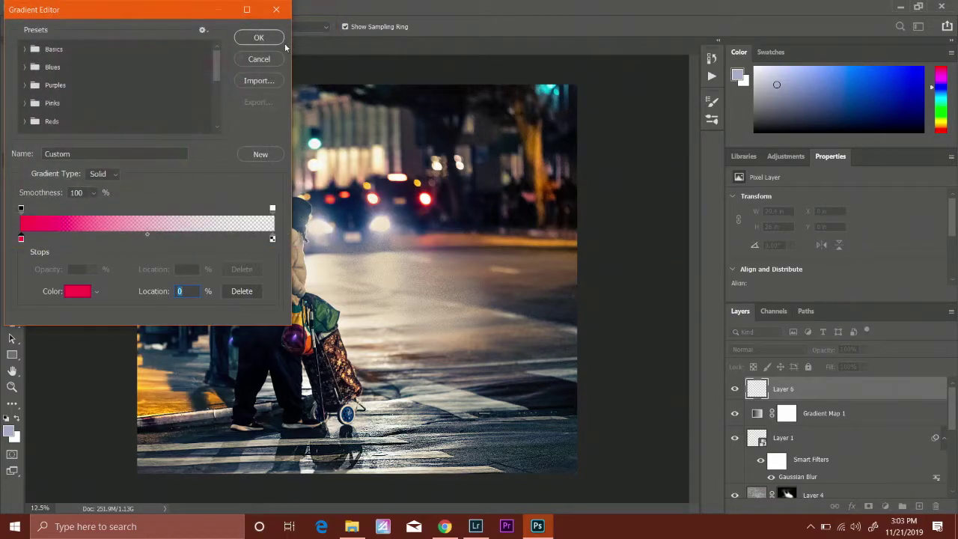
{"action": "left_click", "coordinate": [259, 38]}
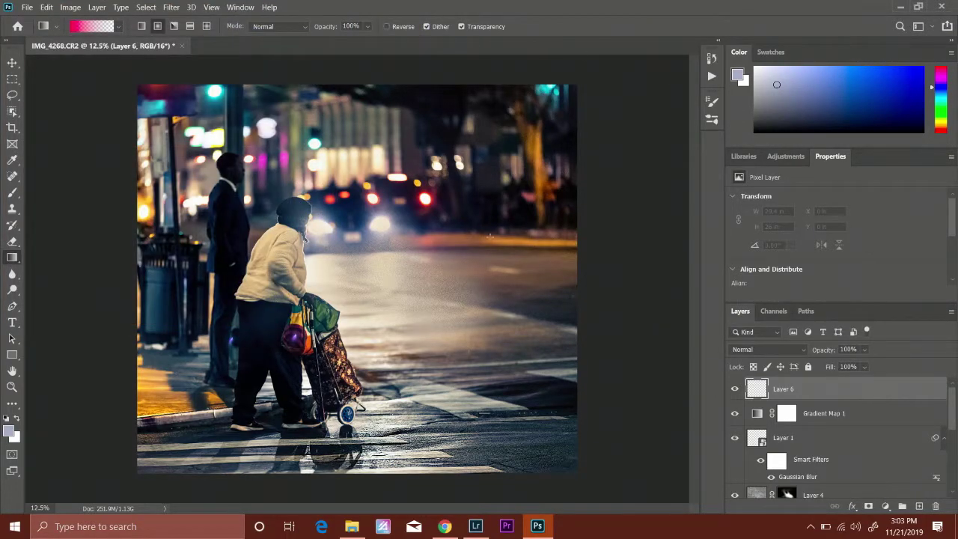
{"action": "left_click_drag", "start_coordinate": [106, 487], "coordinate": [598, 105]}
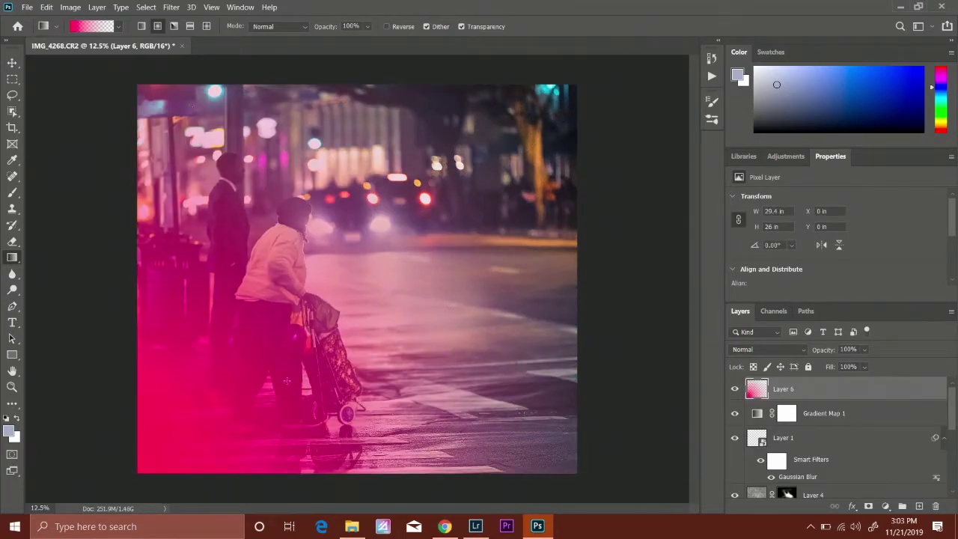
Undo the vivid pink gradient, change its 0% color stop to muted mauve #6f4b5e and draw it radially from the photo's lower-left corner toward the upper right
{"action": "key", "text": "ctrl+z"}
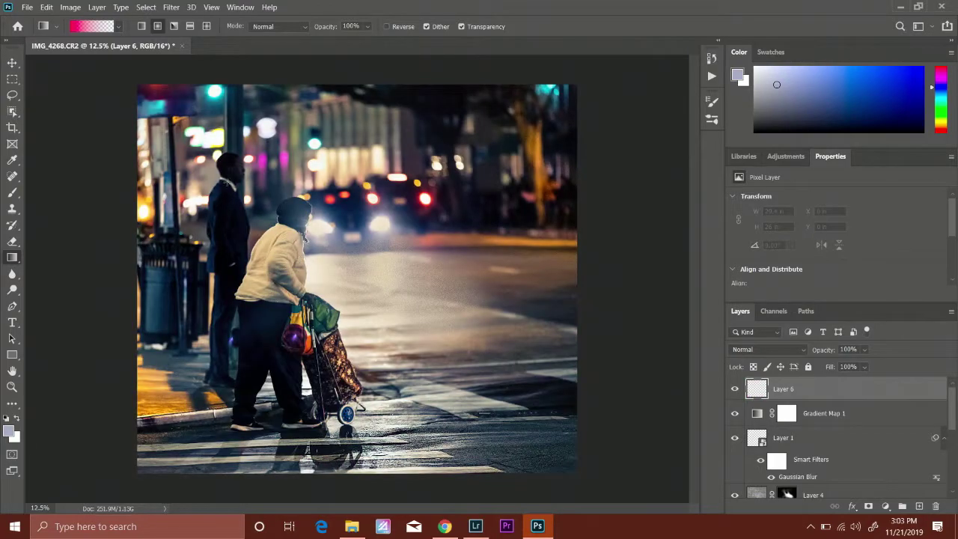
{"action": "left_click", "coordinate": [83, 28]}
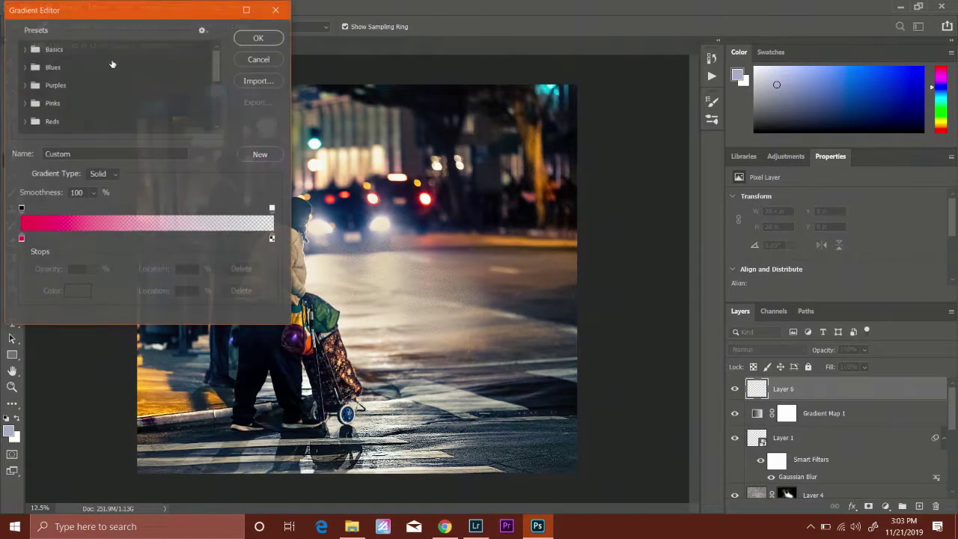
{"action": "left_click", "coordinate": [20, 240]}
{"action": "left_click", "coordinate": [78, 292]}
{"action": "mouse_move", "coordinate": [183, 58]}
{"action": "left_mouse_down"}
{"action": "mouse_move", "coordinate": [124, 123]}
{"action": "mouse_move", "coordinate": [90, 118]}
{"action": "mouse_move", "coordinate": [63, 129]}
{"action": "left_mouse_up"}
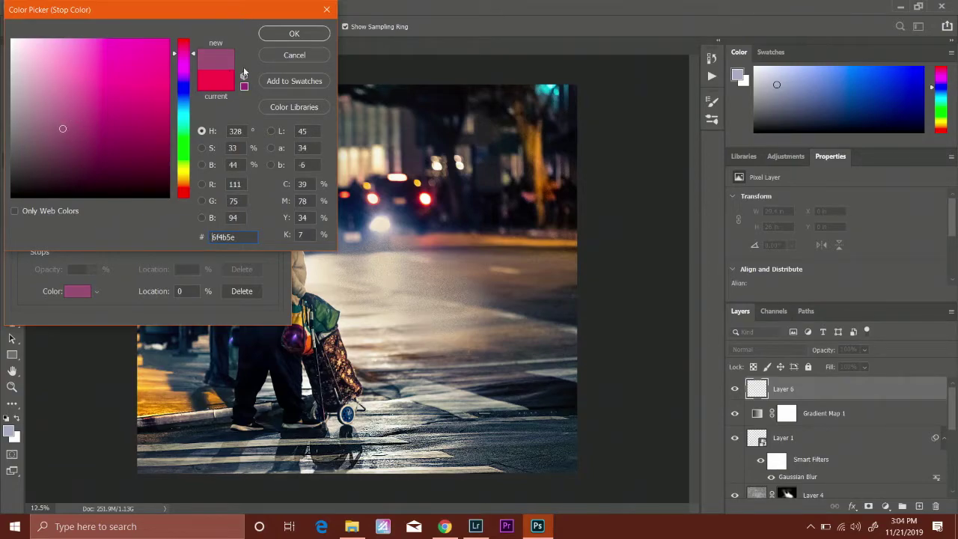
{"action": "left_click", "coordinate": [280, 33]}
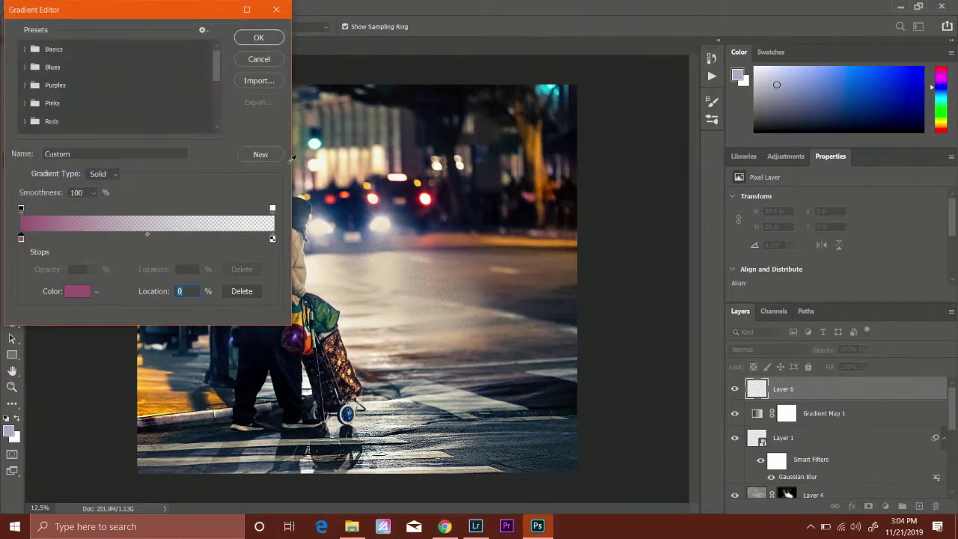
{"action": "left_click", "coordinate": [259, 37]}
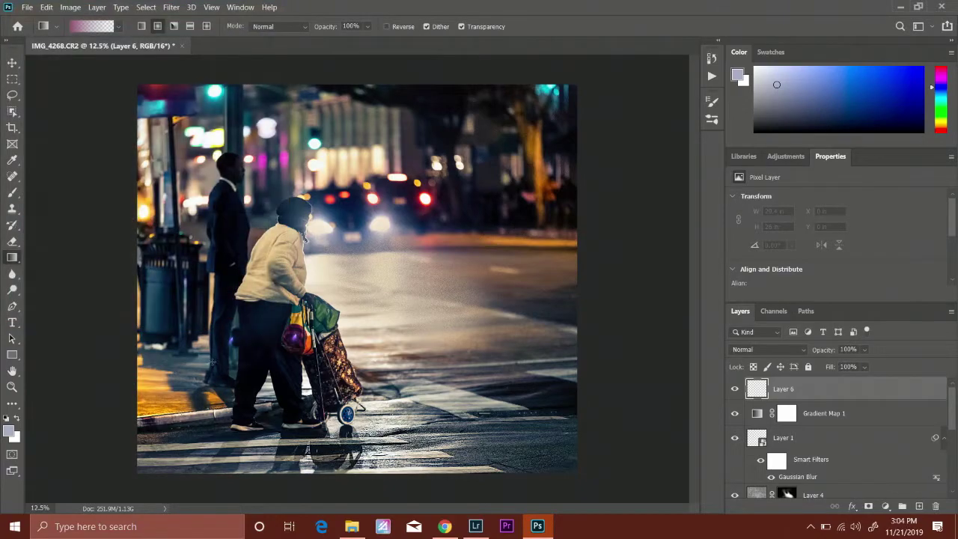
{"action": "left_click", "coordinate": [109, 508]}
{"action": "left_click_drag", "start_coordinate": [116, 489], "coordinate": [630, 98]}
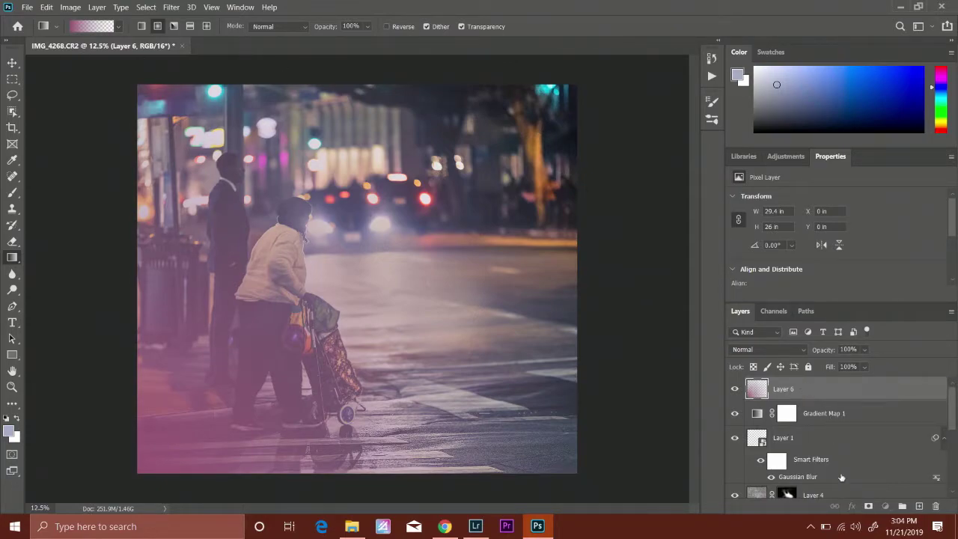
Add a layer mask to Layer 6 and paint black with a 1600 px soft brush to hide parts of the mauve gradient
{"action": "left_click", "coordinate": [868, 506]}
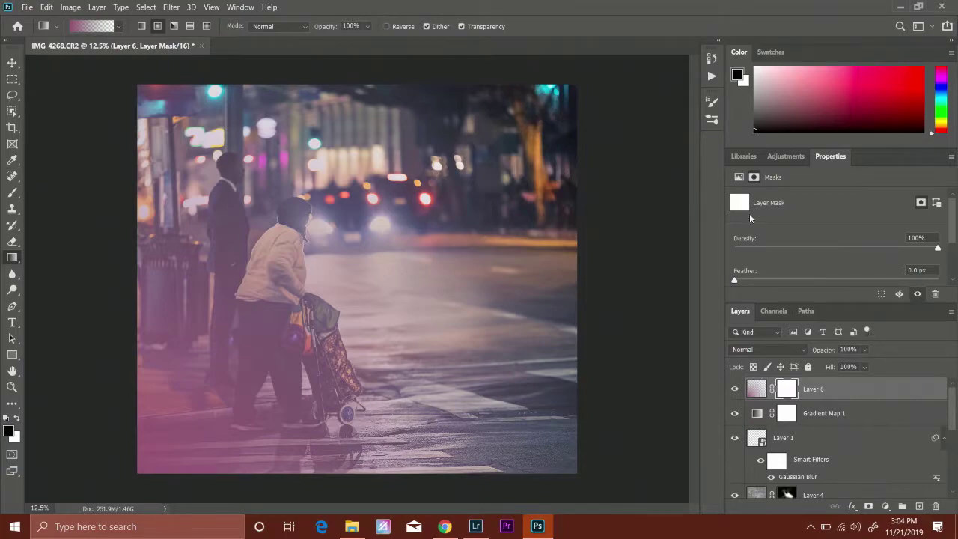
{"action": "key", "text": "b"}
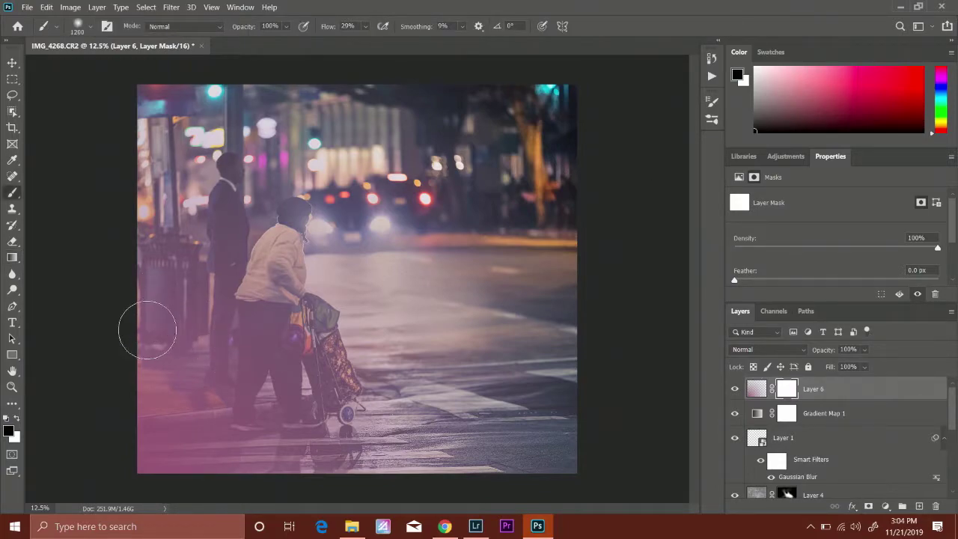
{"action": "key", "text": "bracketright"}
{"action": "key", "text": "bracketright"}
{"action": "mouse_move", "coordinate": [135, 324]}
{"action": "left_mouse_down"}
{"action": "mouse_move", "coordinate": [103, 300]}
{"action": "mouse_move", "coordinate": [126, 274]}
{"action": "mouse_move", "coordinate": [133, 344]}
{"action": "mouse_move", "coordinate": [150, 367]}
{"action": "left_mouse_up"}
{"action": "mouse_move", "coordinate": [157, 438]}
{"action": "left_mouse_down"}
{"action": "mouse_move", "coordinate": [191, 473]}
{"action": "mouse_move", "coordinate": [222, 469]}
{"action": "mouse_move", "coordinate": [256, 498]}
{"action": "mouse_move", "coordinate": [328, 495]}
{"action": "mouse_move", "coordinate": [265, 308]}
{"action": "mouse_move", "coordinate": [272, 214]}
{"action": "mouse_move", "coordinate": [267, 265]}
{"action": "mouse_move", "coordinate": [283, 353]}
{"action": "mouse_move", "coordinate": [266, 267]}
{"action": "mouse_move", "coordinate": [228, 207]}
{"action": "mouse_move", "coordinate": [239, 180]}
{"action": "mouse_move", "coordinate": [290, 205]}
{"action": "mouse_move", "coordinate": [244, 241]}
{"action": "mouse_move", "coordinate": [205, 255]}
{"action": "mouse_move", "coordinate": [180, 223]}
{"action": "mouse_move", "coordinate": [196, 193]}
{"action": "mouse_move", "coordinate": [167, 240]}
{"action": "mouse_move", "coordinate": [188, 232]}
{"action": "mouse_move", "coordinate": [325, 348]}
{"action": "mouse_move", "coordinate": [293, 285]}
{"action": "mouse_move", "coordinate": [270, 179]}
{"action": "mouse_move", "coordinate": [162, 107]}
{"action": "mouse_move", "coordinate": [195, 92]}
{"action": "mouse_move", "coordinate": [495, 174]}
{"action": "mouse_move", "coordinate": [431, 153]}
{"action": "mouse_move", "coordinate": [487, 202]}
{"action": "mouse_move", "coordinate": [537, 203]}
{"action": "mouse_move", "coordinate": [561, 274]}
{"action": "mouse_move", "coordinate": [555, 309]}
{"action": "mouse_move", "coordinate": [541, 241]}
{"action": "mouse_move", "coordinate": [481, 162]}
{"action": "mouse_move", "coordinate": [370, 136]}
{"action": "mouse_move", "coordinate": [332, 164]}
{"action": "mouse_move", "coordinate": [226, 194]}
{"action": "mouse_move", "coordinate": [198, 266]}
{"action": "mouse_move", "coordinate": [132, 280]}
{"action": "mouse_move", "coordinate": [105, 319]}
{"action": "mouse_move", "coordinate": [143, 377]}
{"action": "mouse_move", "coordinate": [146, 404]}
{"action": "left_mouse_up"}
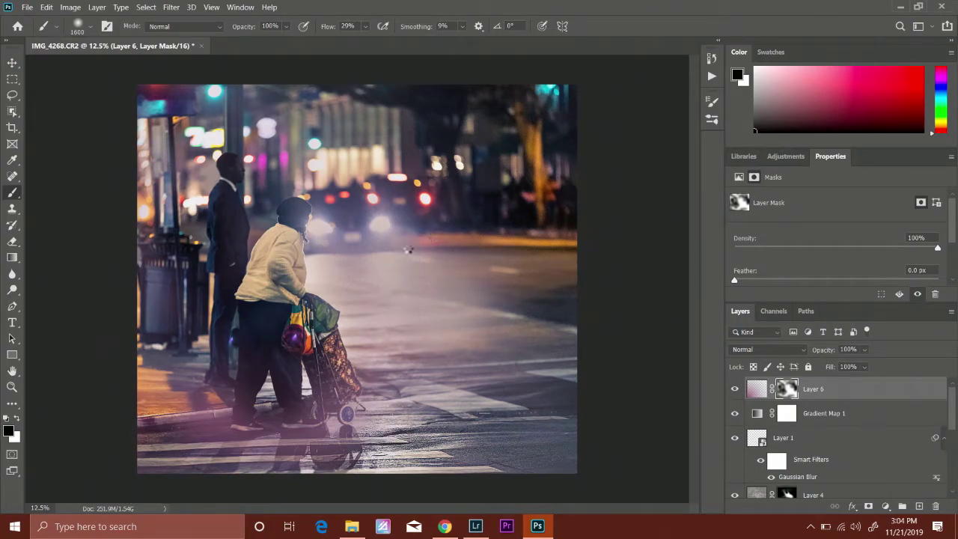
Save the edited photo and quit Photoshop once the background save has completed
{"action": "key", "text": "ctrl+s"}
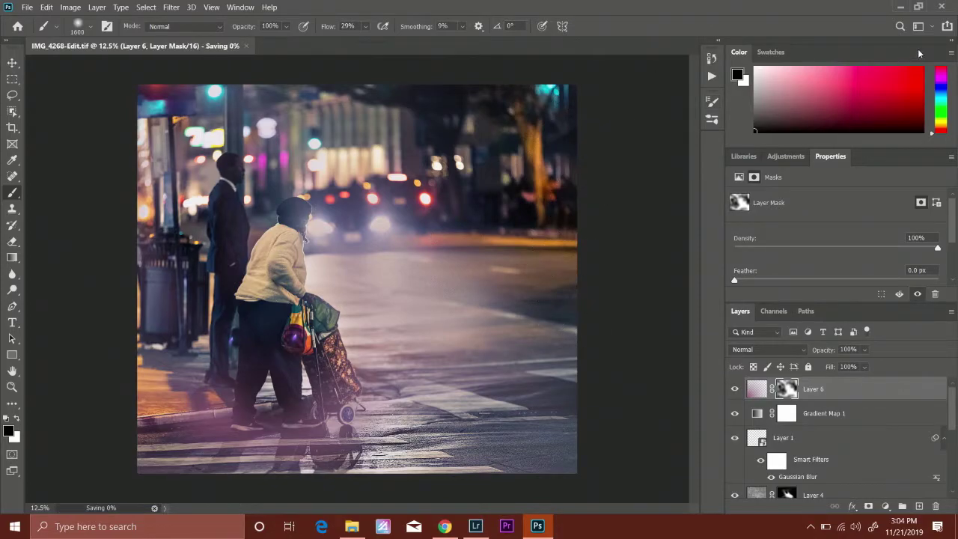
{"action": "left_click", "coordinate": [944, 5]}
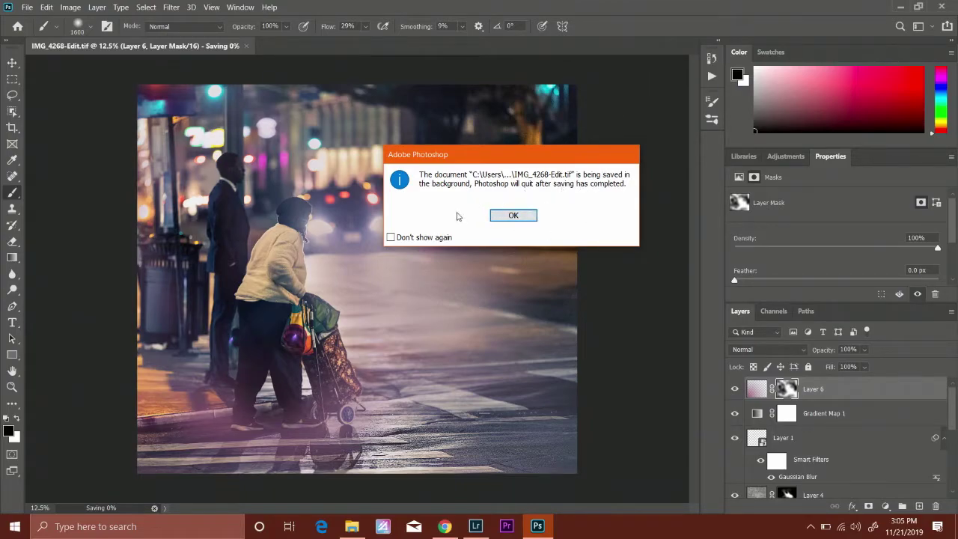
{"action": "left_click", "coordinate": [509, 217]}
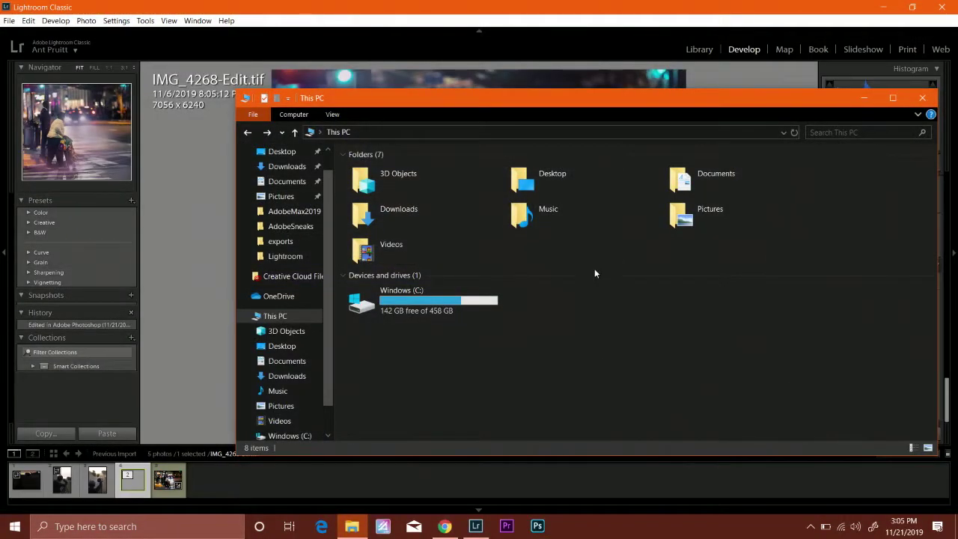
Compare the original IMG_4268.CR2 with IMG_4268-Edit.tif in Lightroom Classic
{"action": "double_click", "coordinate": [676, 21]}
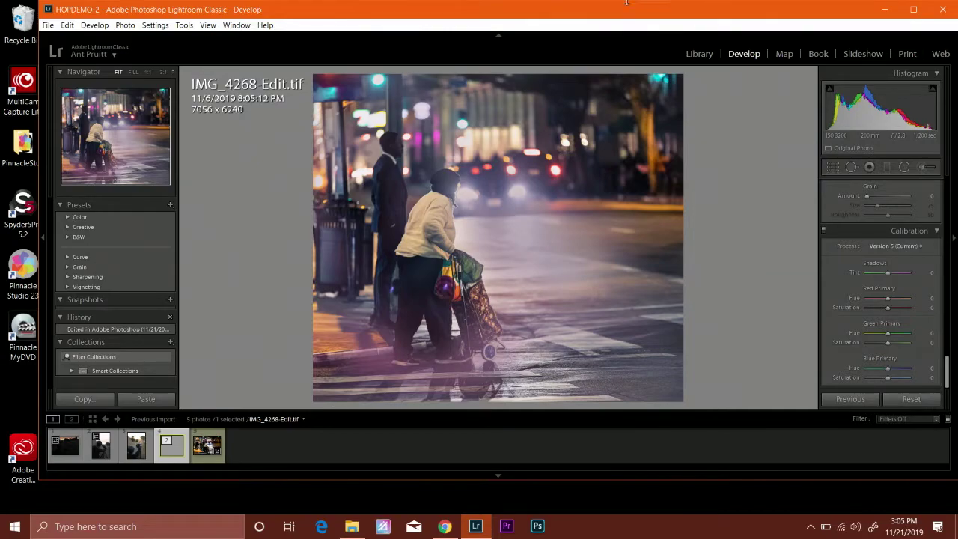
{"action": "left_click", "coordinate": [207, 449]}
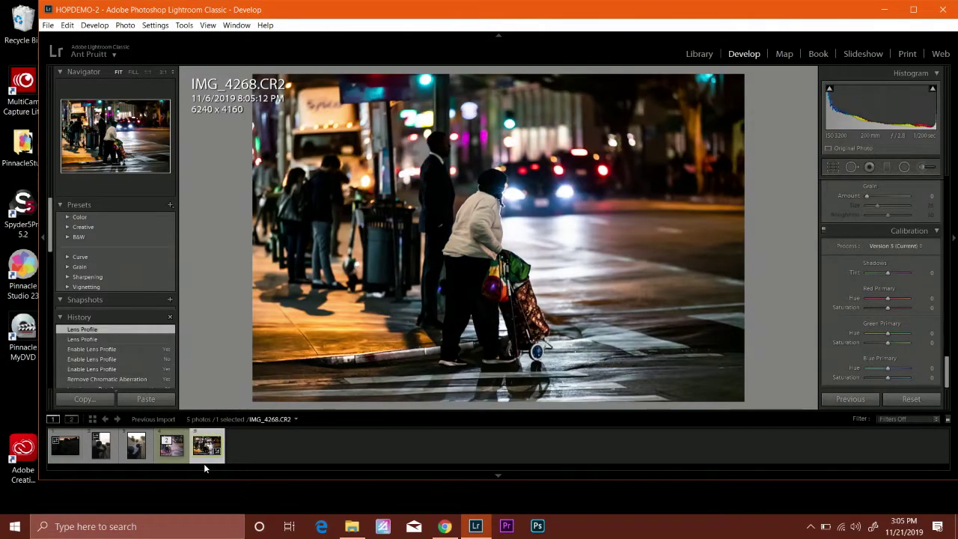
{"action": "left_click", "coordinate": [171, 458]}
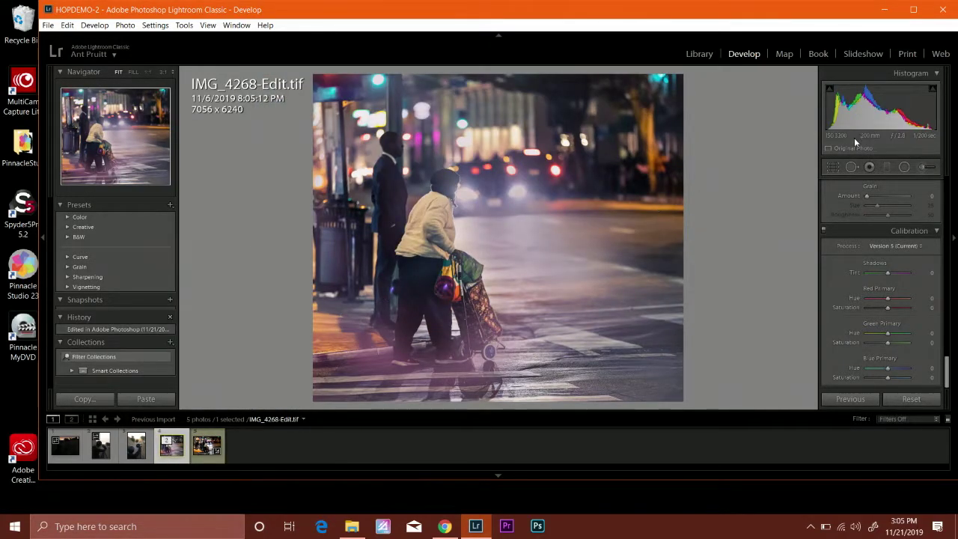
Set Contrast to +12 and Dehaze to −12 for IMG_4268-Edit.tif
{"action": "left_click_drag", "start_coordinate": [951, 361], "coordinate": [948, 217]}
{"action": "left_click", "coordinate": [913, 9]}
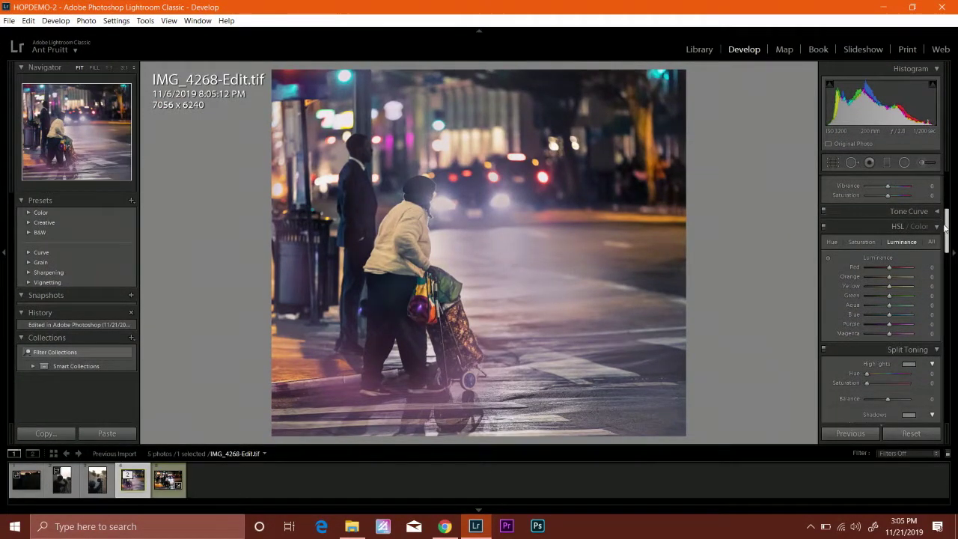
{"action": "left_click_drag", "start_coordinate": [948, 225], "coordinate": [955, 163]}
{"action": "left_click_drag", "start_coordinate": [889, 291], "coordinate": [890, 291]}
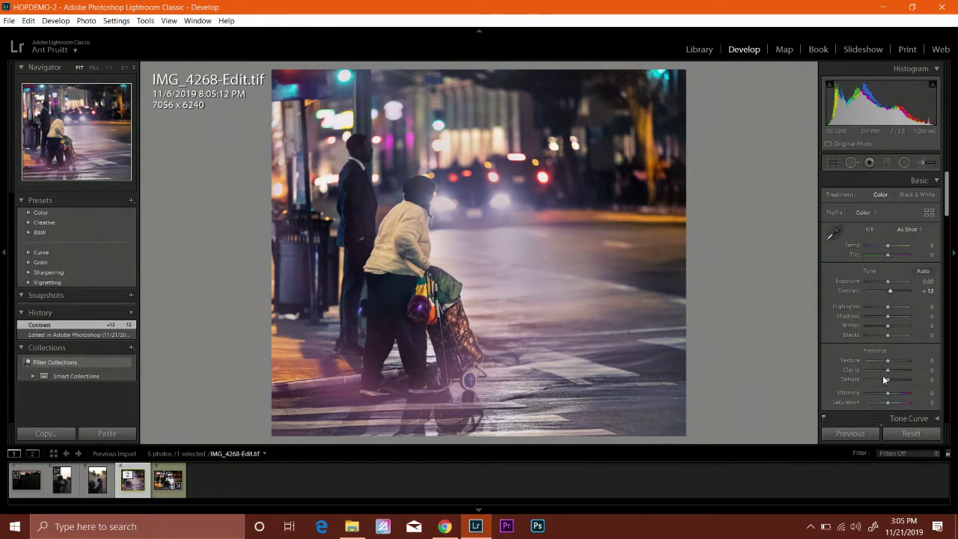
{"action": "left_click_drag", "start_coordinate": [883, 381], "coordinate": [885, 379]}
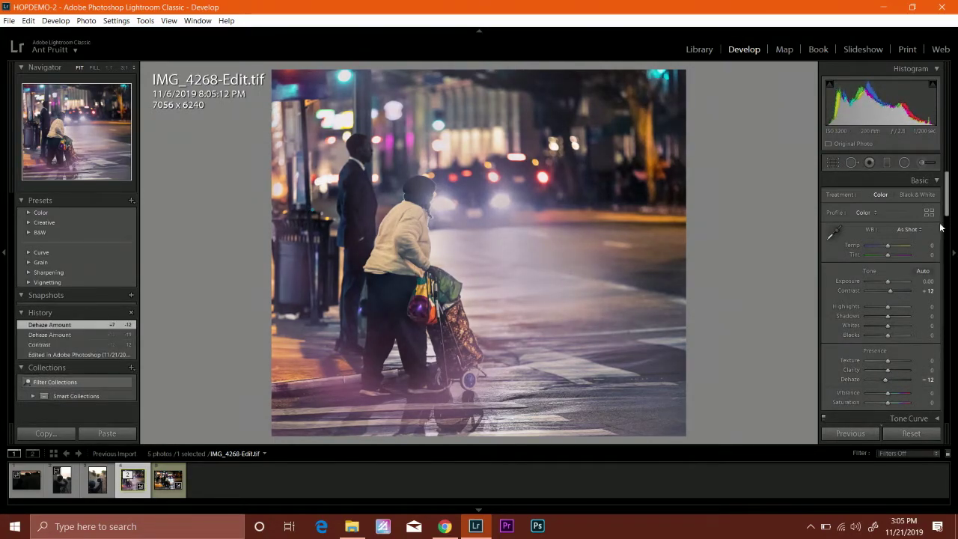
Enable Remove Chromatic Aberration and try Enable Profile Corrections, switching it on and back off
{"action": "left_click_drag", "start_coordinate": [946, 204], "coordinate": [945, 308]}
{"action": "left_click", "coordinate": [894, 342]}
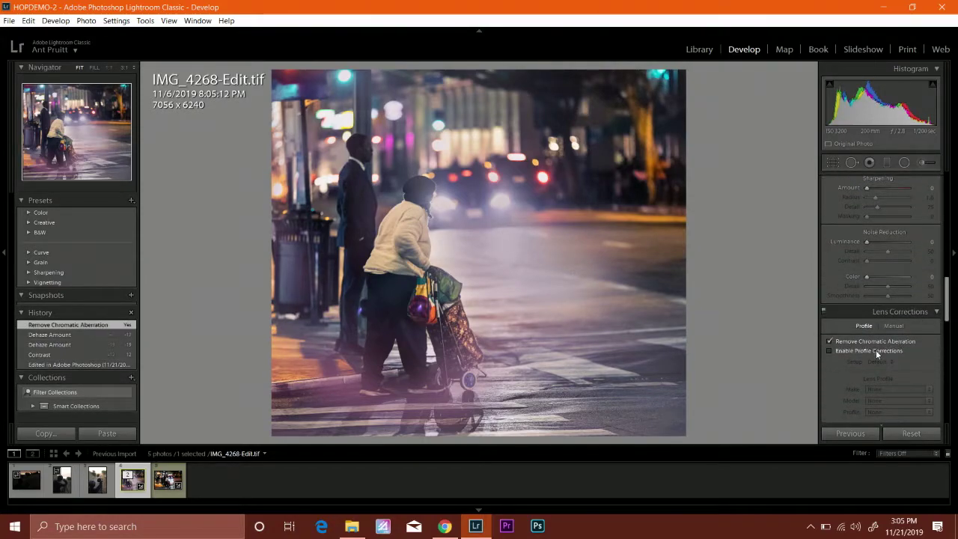
{"action": "left_click", "coordinate": [876, 351]}
{"action": "left_click", "coordinate": [879, 349]}
Apply a Highlight Priority post-crop vignette with an Amount of −40
{"action": "left_click_drag", "start_coordinate": [946, 298], "coordinate": [944, 361]}
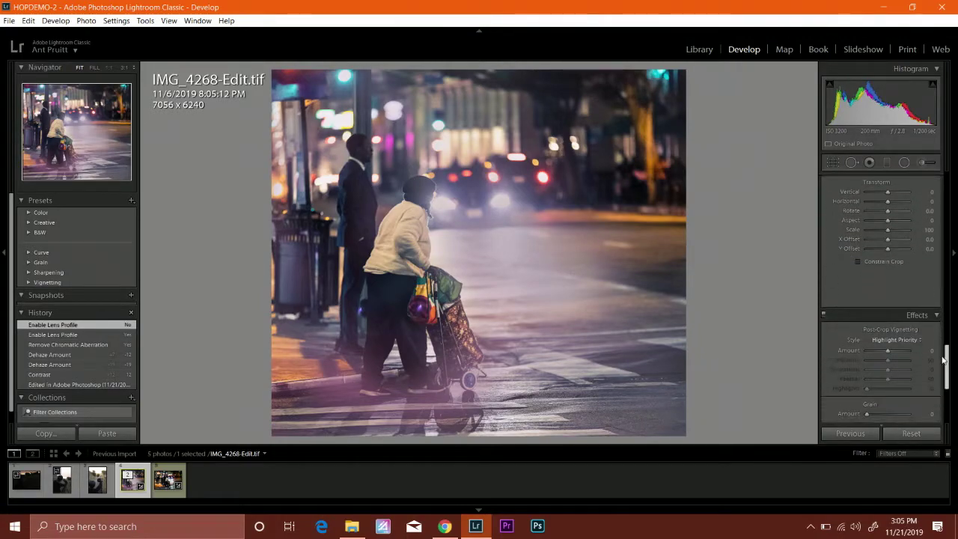
{"action": "left_click", "coordinate": [883, 350]}
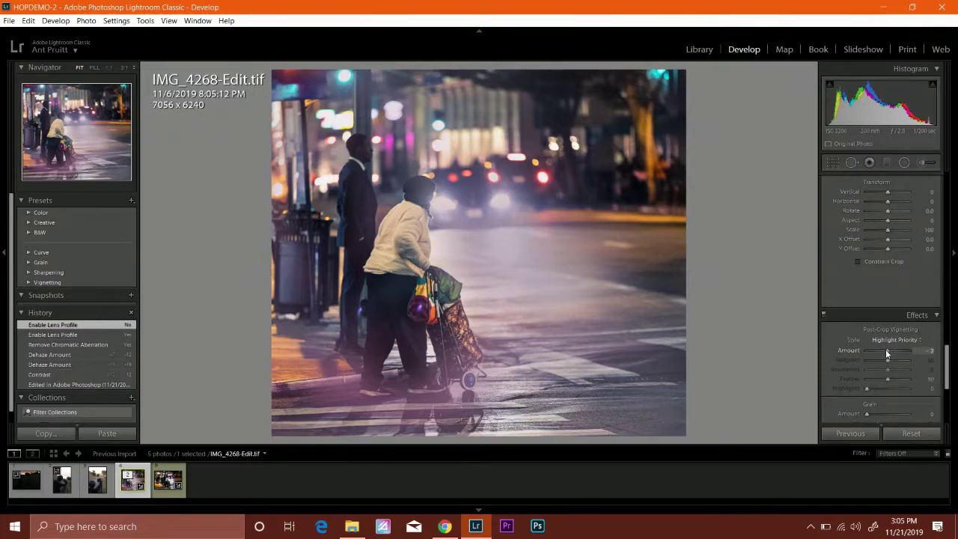
{"action": "left_click_drag", "start_coordinate": [883, 355], "coordinate": [880, 353]}
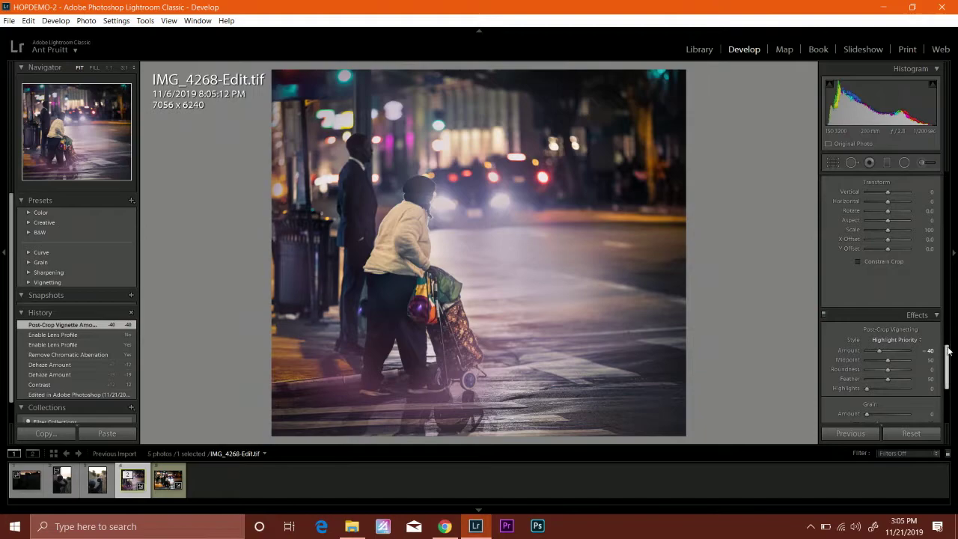
Set the calibration's Red Primary Hue to +19 and Blue Primary Hue to −45, keeping the Red Primary Saturation at 0
{"action": "left_click_drag", "start_coordinate": [946, 351], "coordinate": [947, 387]}
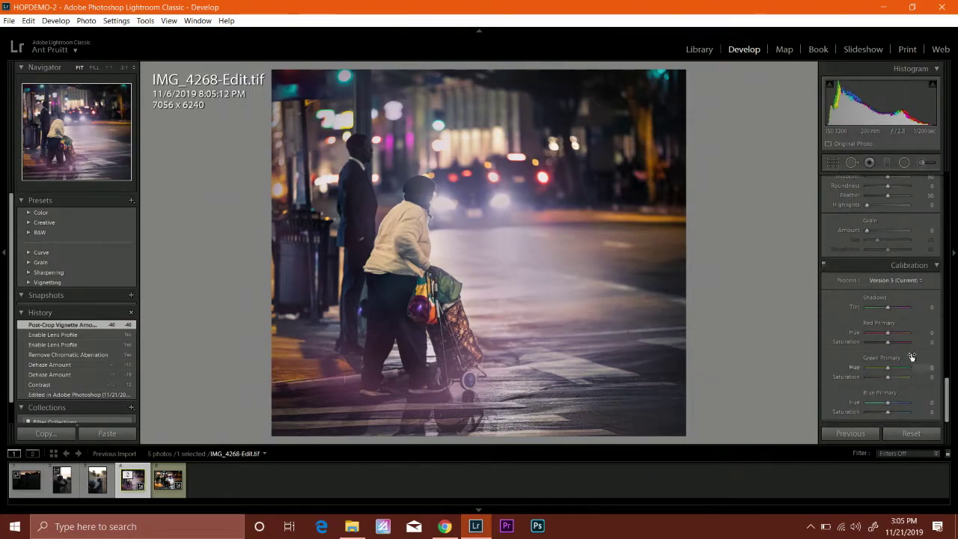
{"action": "left_click_drag", "start_coordinate": [888, 334], "coordinate": [891, 334]}
{"action": "left_click_drag", "start_coordinate": [883, 405], "coordinate": [877, 405]}
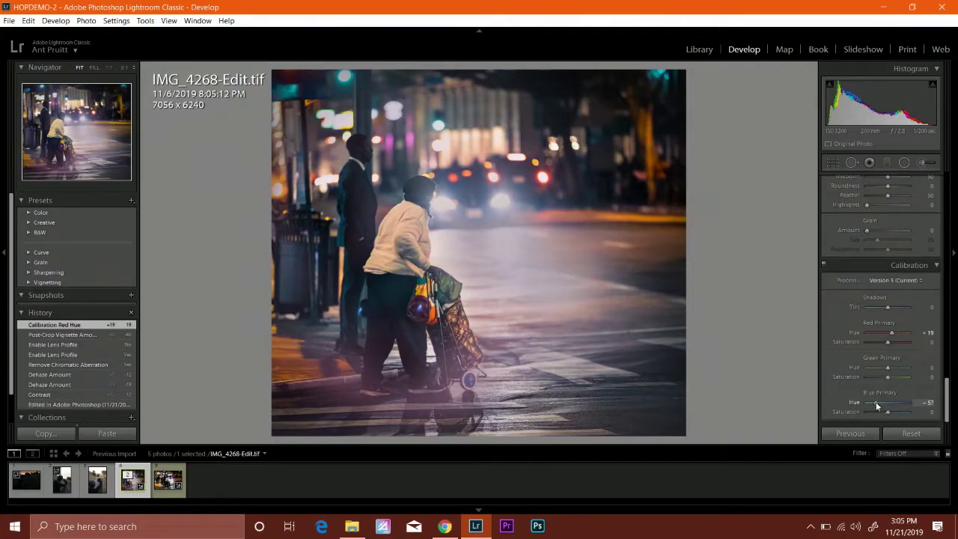
{"action": "left_click_drag", "start_coordinate": [879, 403], "coordinate": [878, 402]}
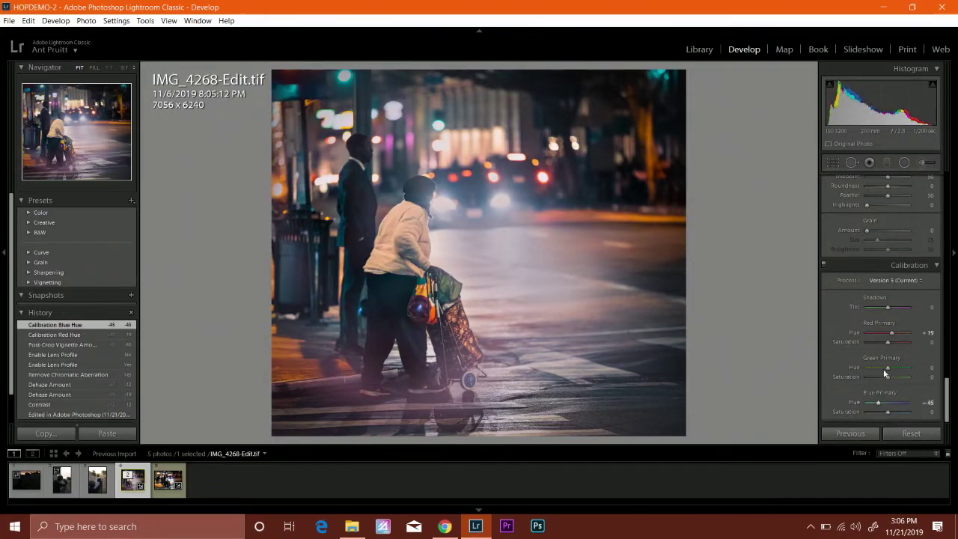
{"action": "double_click", "coordinate": [888, 342]}
Examine the purple ball and bags on the woman's cart at 1:1 magnification
{"action": "left_click", "coordinate": [422, 314]}
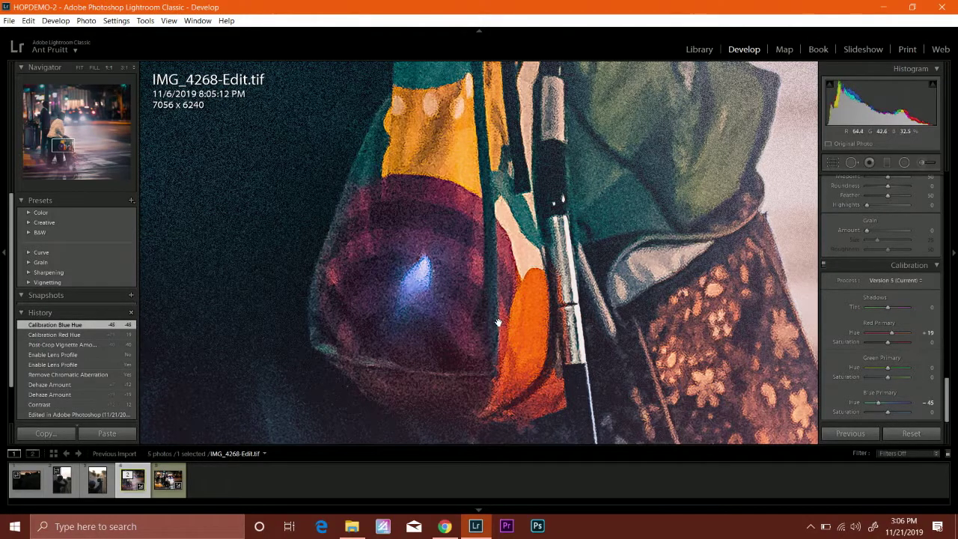
{"action": "left_click", "coordinate": [434, 278]}
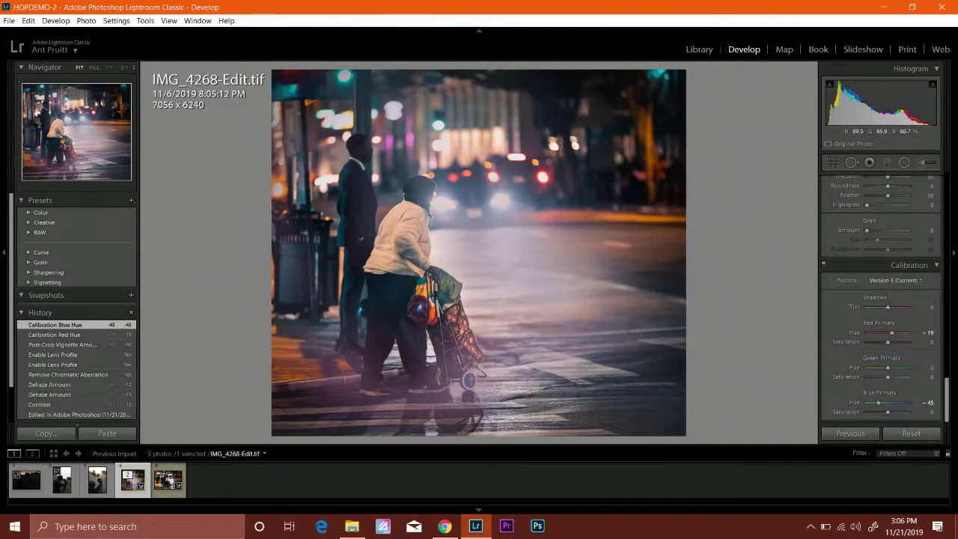
{"action": "left_click", "coordinate": [431, 313]}
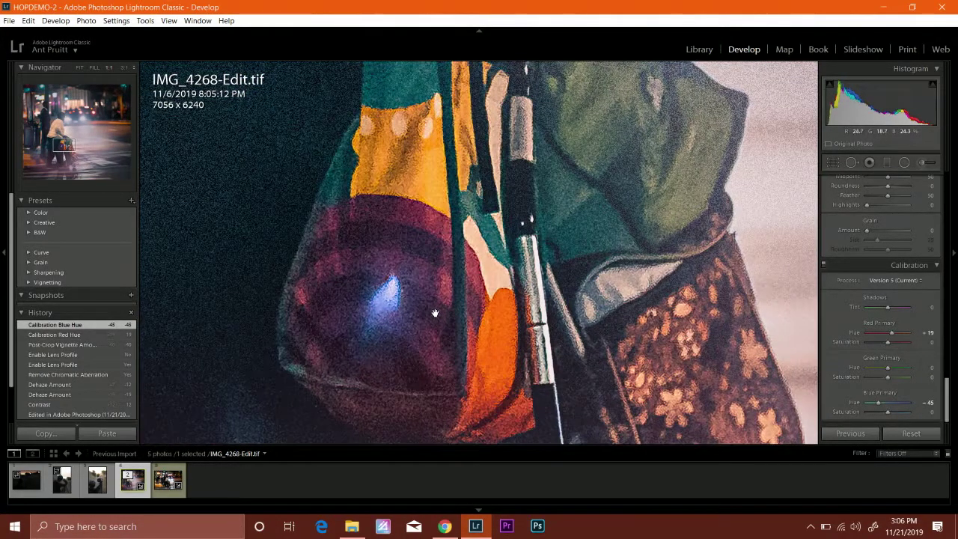
{"action": "left_click", "coordinate": [427, 307]}
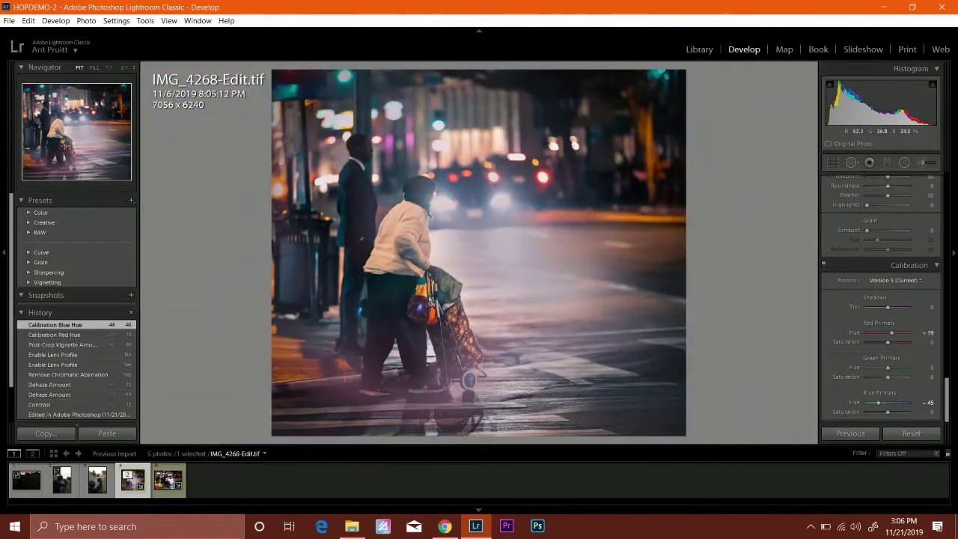